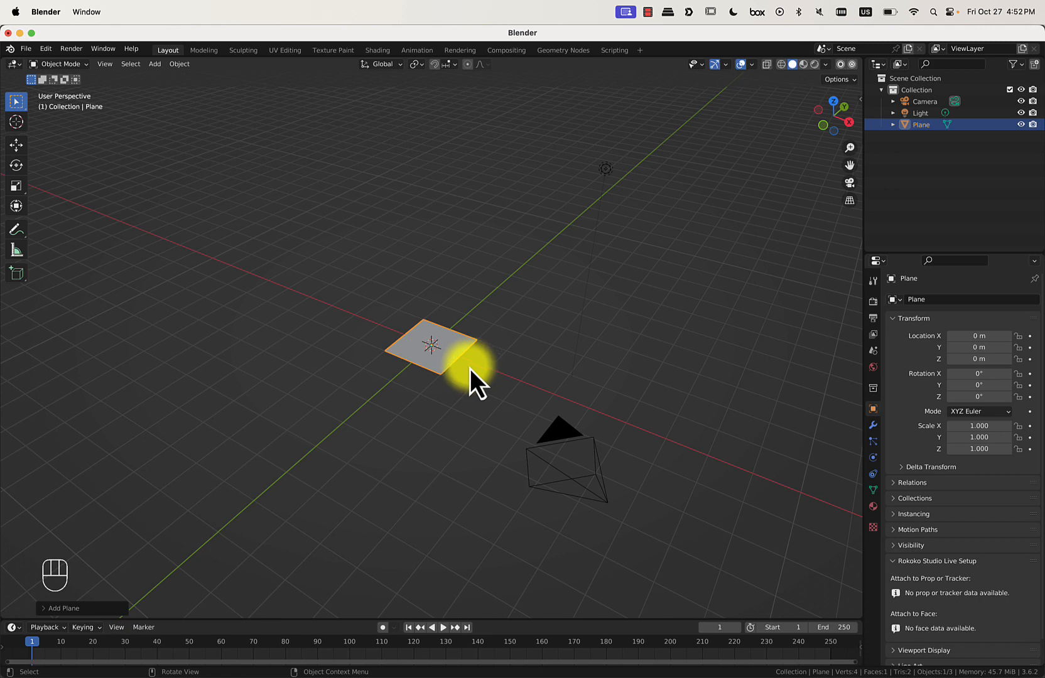
- Examine the flat plane up close, from above and from low angles
{"action": "scroll", "coordinate": [413, 408], "scroll_direction": "up", "scroll_amount": 6}
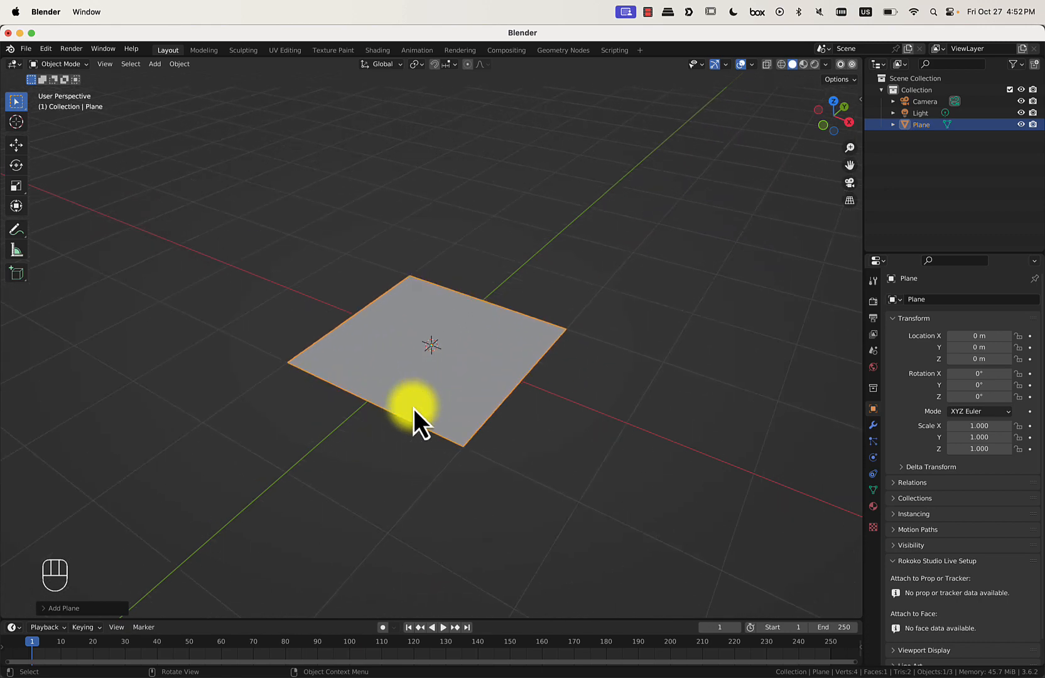
{"action": "scroll", "coordinate": [414, 408], "scroll_direction": "up", "scroll_amount": 5}
{"action": "scroll", "coordinate": [413, 408], "scroll_direction": "right", "scroll_amount": 5}
{"action": "scroll", "coordinate": [413, 408], "scroll_direction": "left", "scroll_amount": 2}
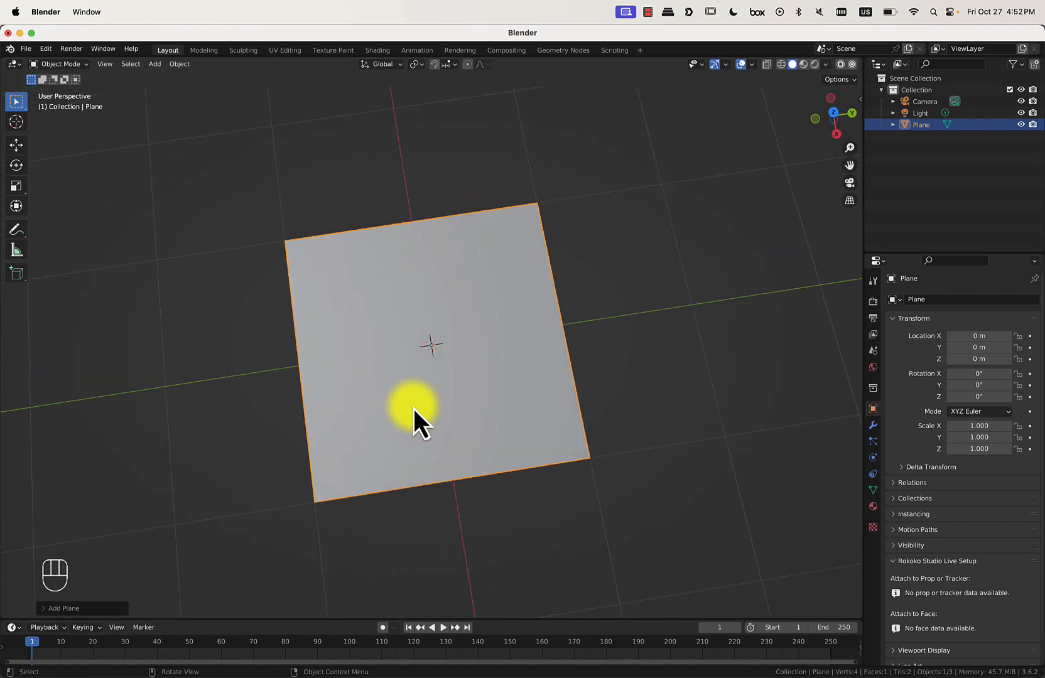
{"action": "scroll", "coordinate": [413, 409], "scroll_direction": "left", "scroll_amount": 3, "text": "shift"}
{"action": "scroll", "coordinate": [413, 408], "scroll_direction": "up", "scroll_amount": 3}
{"action": "scroll", "coordinate": [412, 408], "scroll_direction": "right", "scroll_amount": 3, "text": "shift"}
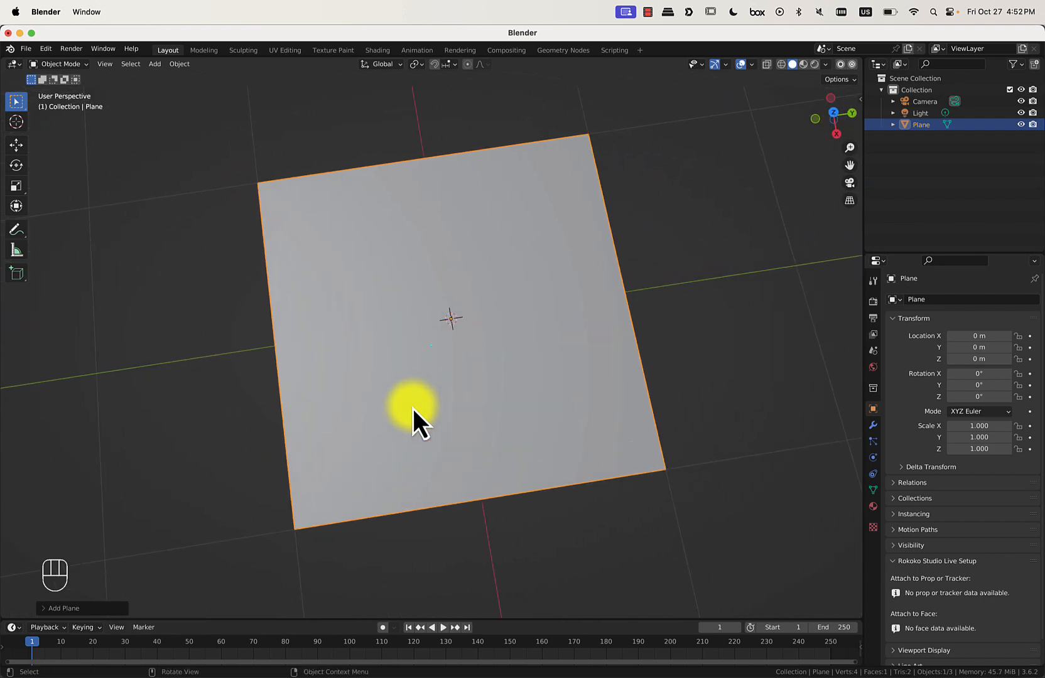
{"action": "scroll", "coordinate": [412, 409], "scroll_direction": "right", "scroll_amount": 3}
{"action": "scroll", "coordinate": [373, 403], "scroll_direction": "left", "scroll_amount": 4}
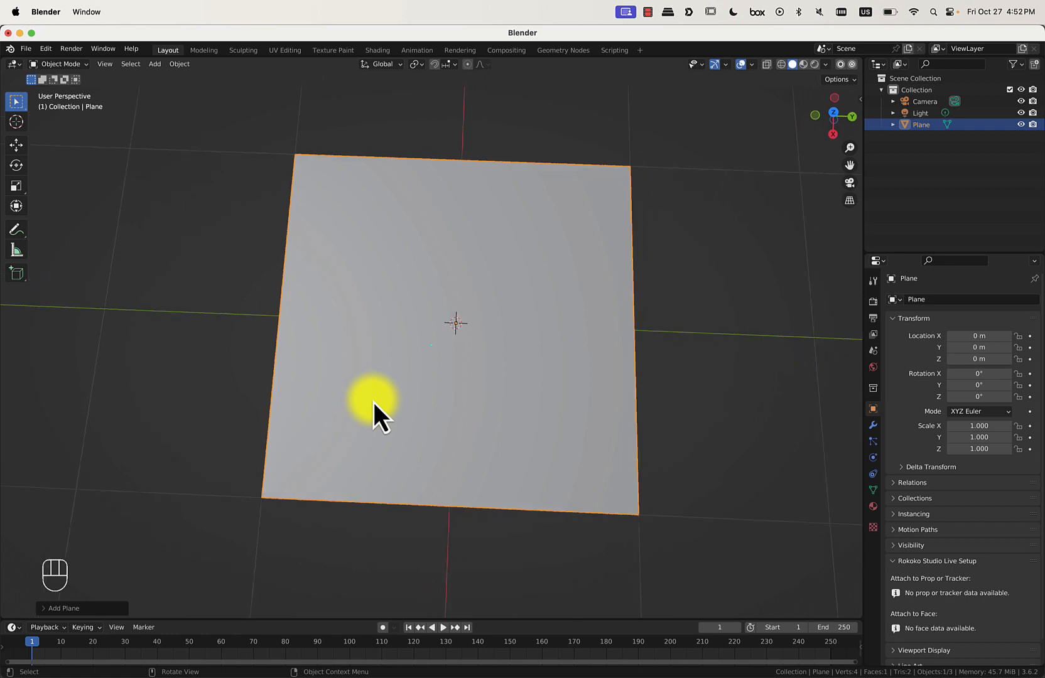
{"action": "scroll", "coordinate": [373, 402], "scroll_direction": "right", "scroll_amount": 2}
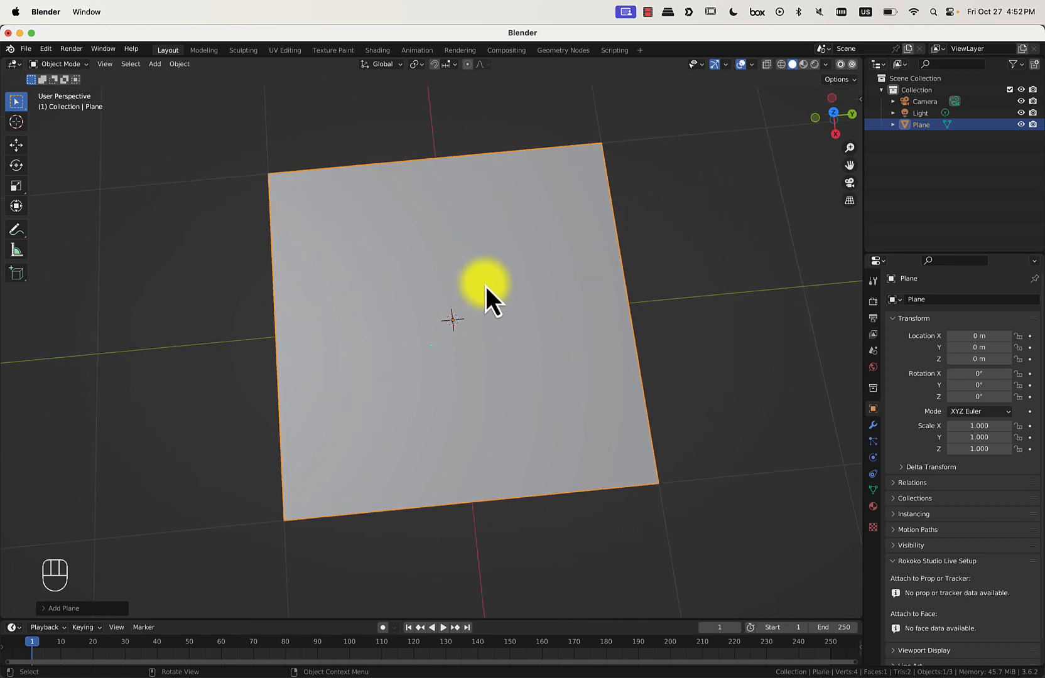
{"action": "scroll", "coordinate": [487, 286], "scroll_direction": "down", "scroll_amount": 5}
{"action": "scroll", "coordinate": [486, 285], "scroll_direction": "up", "scroll_amount": 6}
{"action": "scroll", "coordinate": [486, 285], "scroll_direction": "down", "scroll_amount": 5}
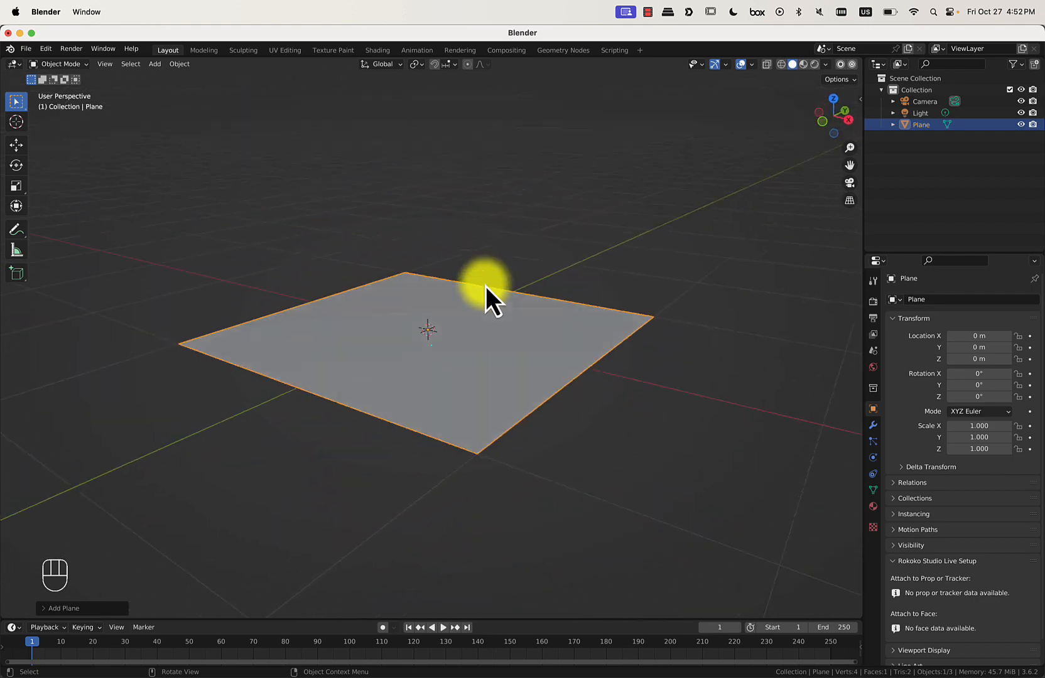
{"action": "scroll", "coordinate": [486, 286], "scroll_direction": "up", "scroll_amount": 5}
{"action": "scroll", "coordinate": [486, 285], "scroll_direction": "right", "scroll_amount": 4}
{"action": "scroll", "coordinate": [486, 286], "scroll_direction": "left", "scroll_amount": 4}
{"action": "scroll", "coordinate": [486, 285], "scroll_direction": "right", "scroll_amount": 5}
{"action": "scroll", "coordinate": [486, 285], "scroll_direction": "up", "scroll_amount": 2}
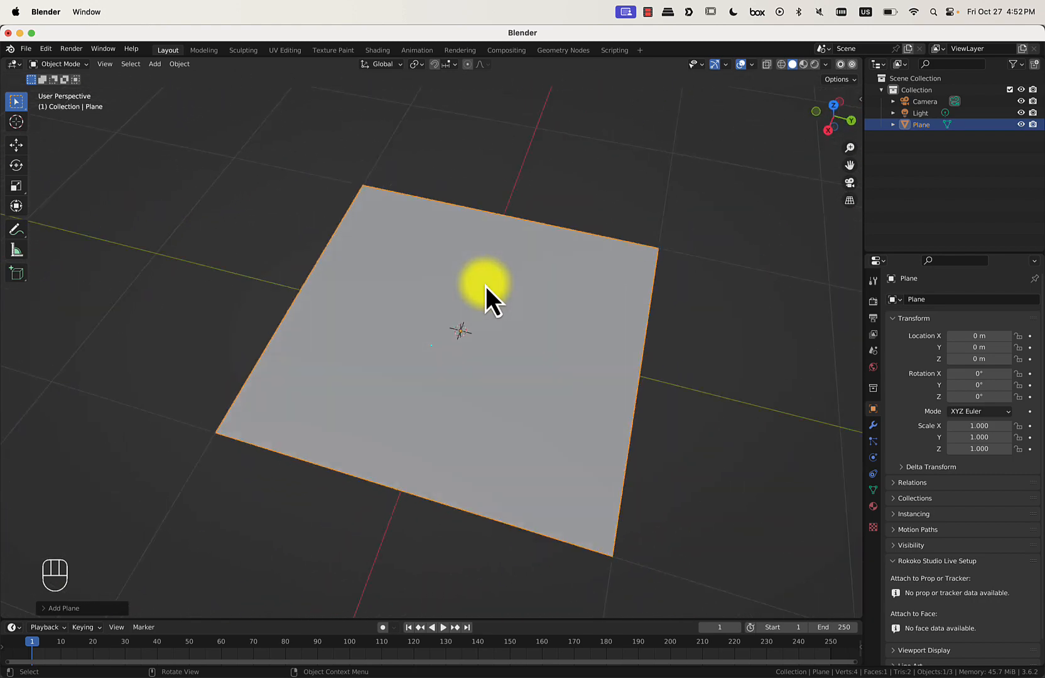
{"action": "scroll", "coordinate": [486, 286], "scroll_direction": "down", "scroll_amount": 4}
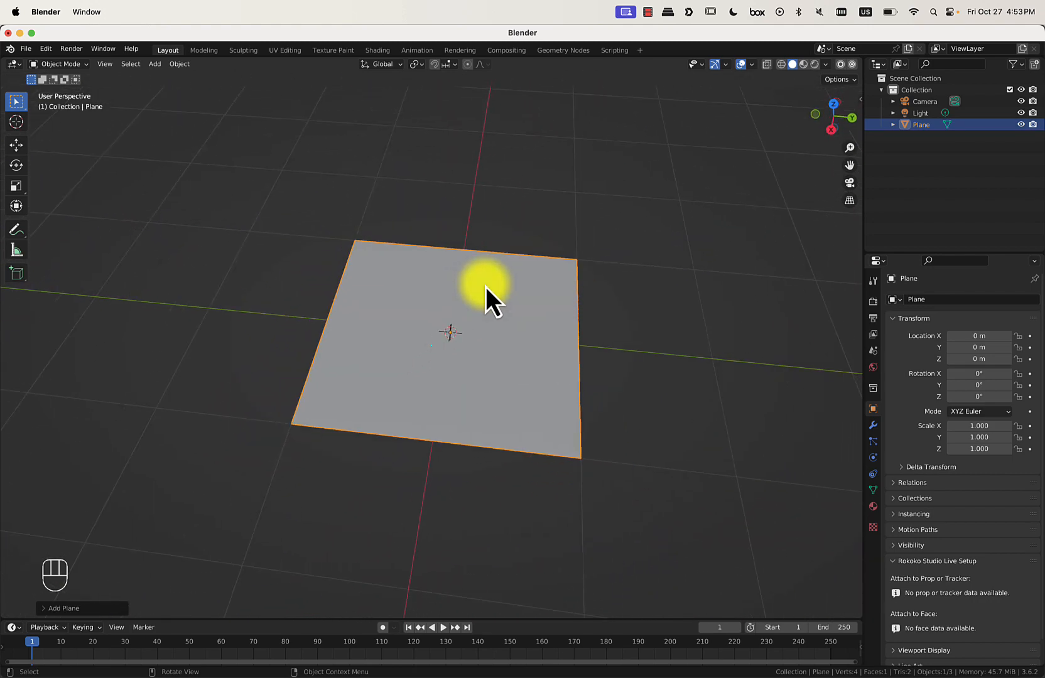
- Switch to Photoshop and outline the large leaf with a four-corner perspective crop
{"action": "key", "text": "super+Tab"}
{"action": "key", "text": "super+Tab"}
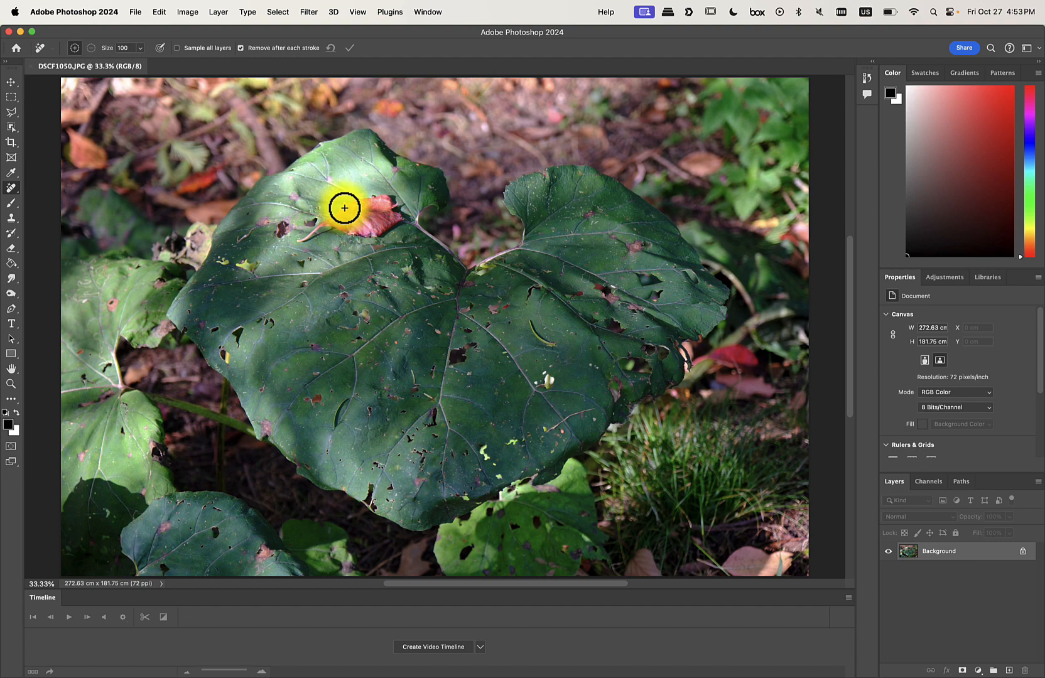
{"action": "left_click", "coordinate": [13, 147]}
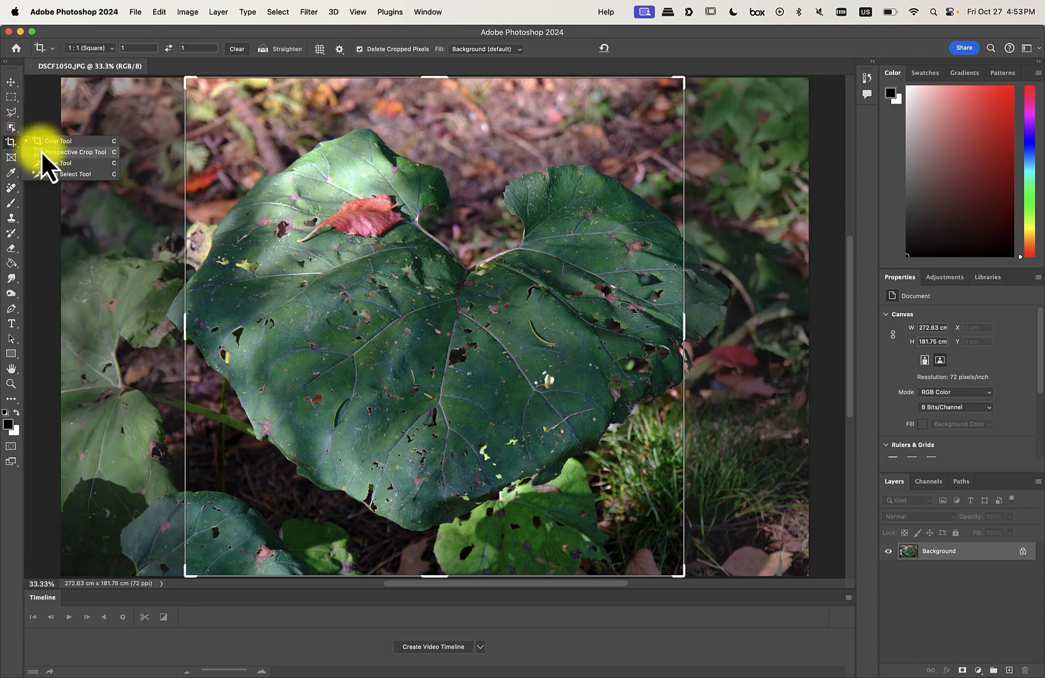
{"action": "left_click", "coordinate": [41, 153]}
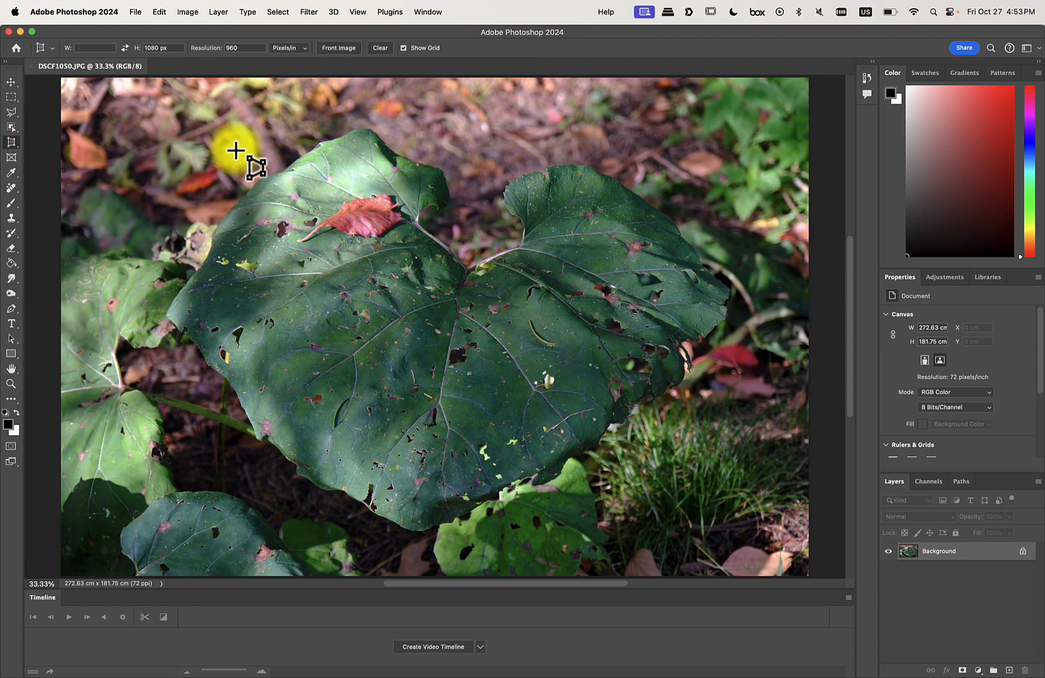
{"action": "left_click", "coordinate": [234, 119]}
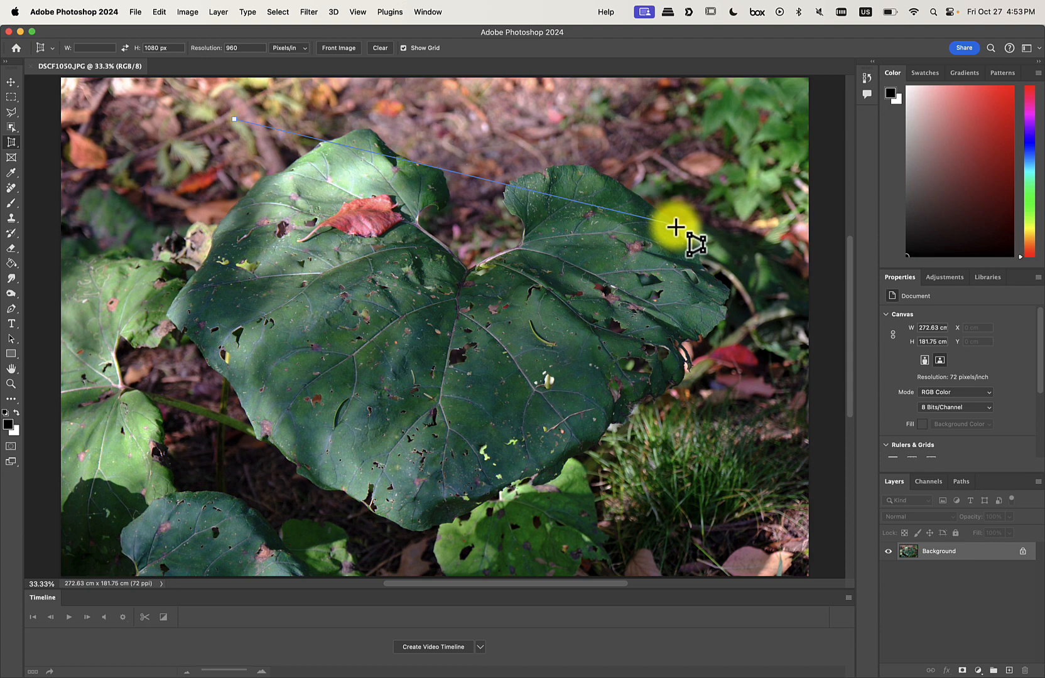
{"action": "left_click", "coordinate": [719, 160]}
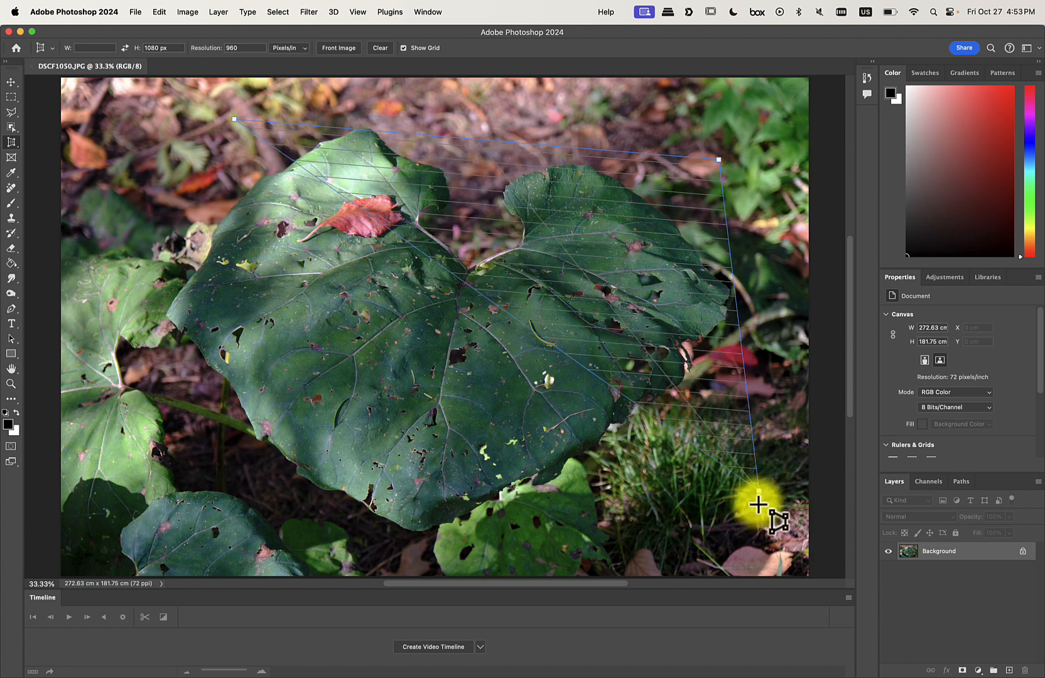
{"action": "left_click", "coordinate": [751, 549]}
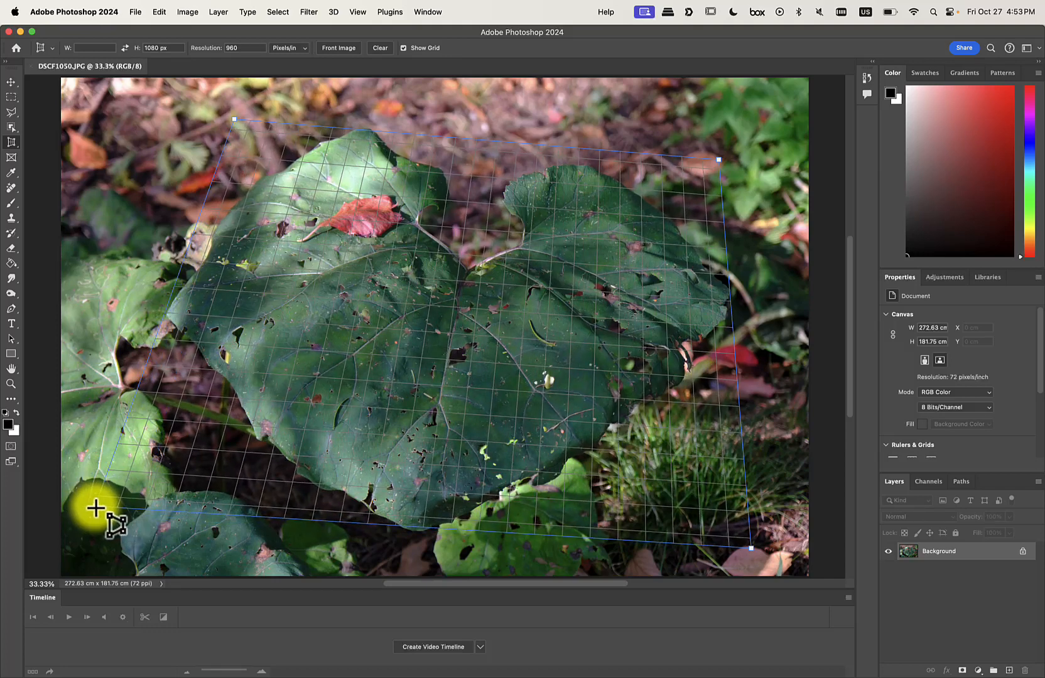
{"action": "left_click", "coordinate": [95, 507]}
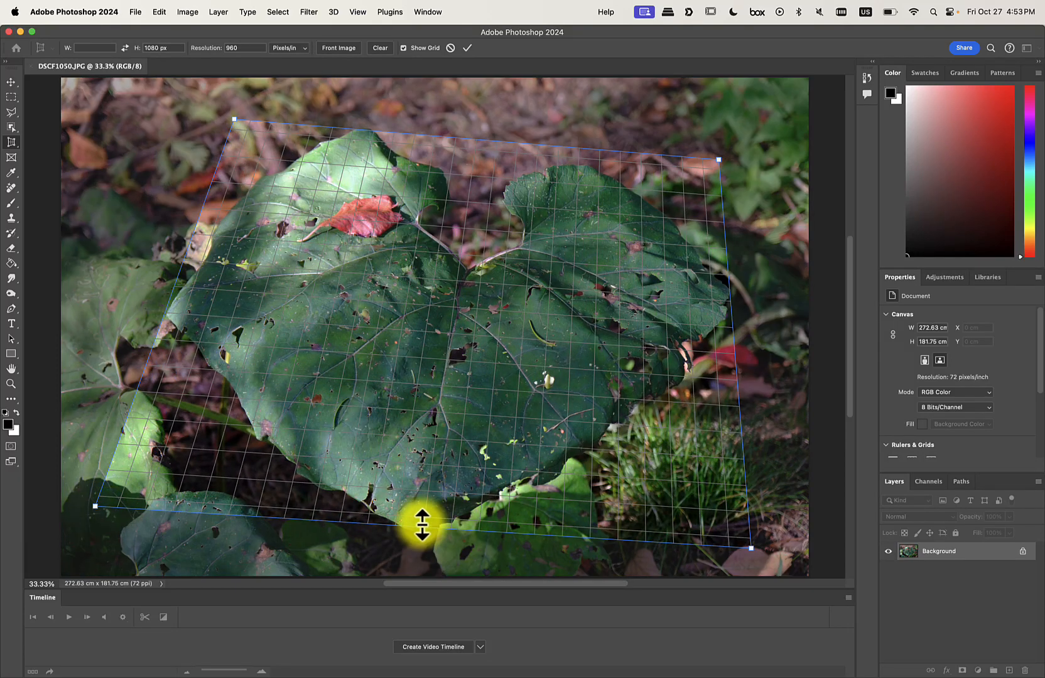
- Extend the crop frame's lower and upper edges slightly outward and apply the perspective crop
{"action": "left_click_drag", "start_coordinate": [422, 524], "coordinate": [422, 532]}
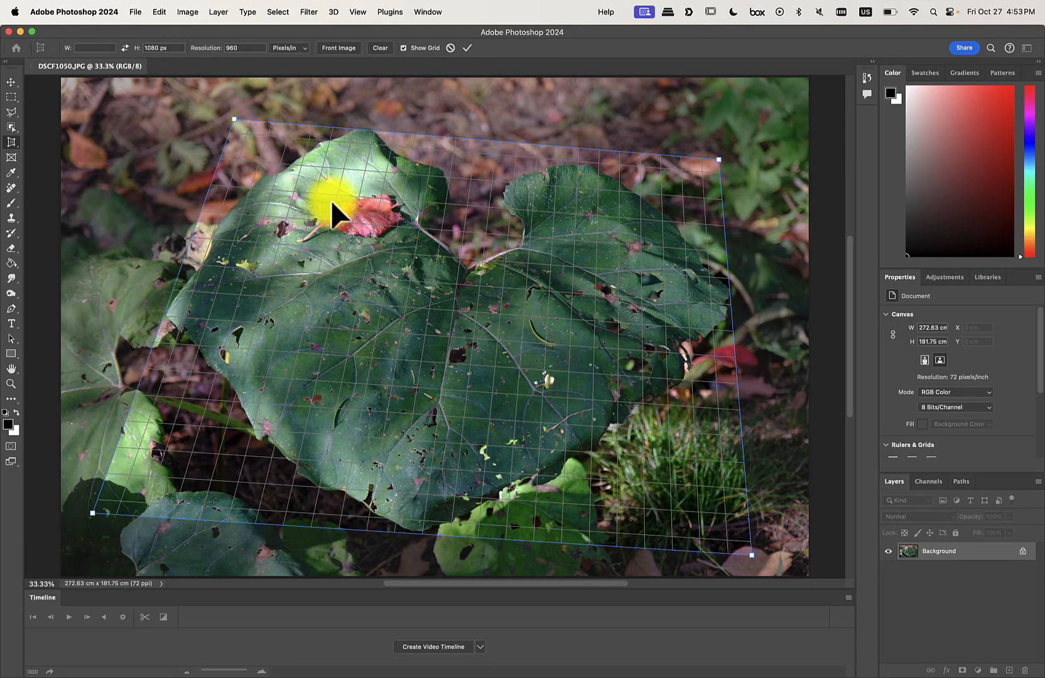
{"action": "left_click_drag", "start_coordinate": [398, 132], "coordinate": [398, 130]}
{"action": "key", "text": "Return"}
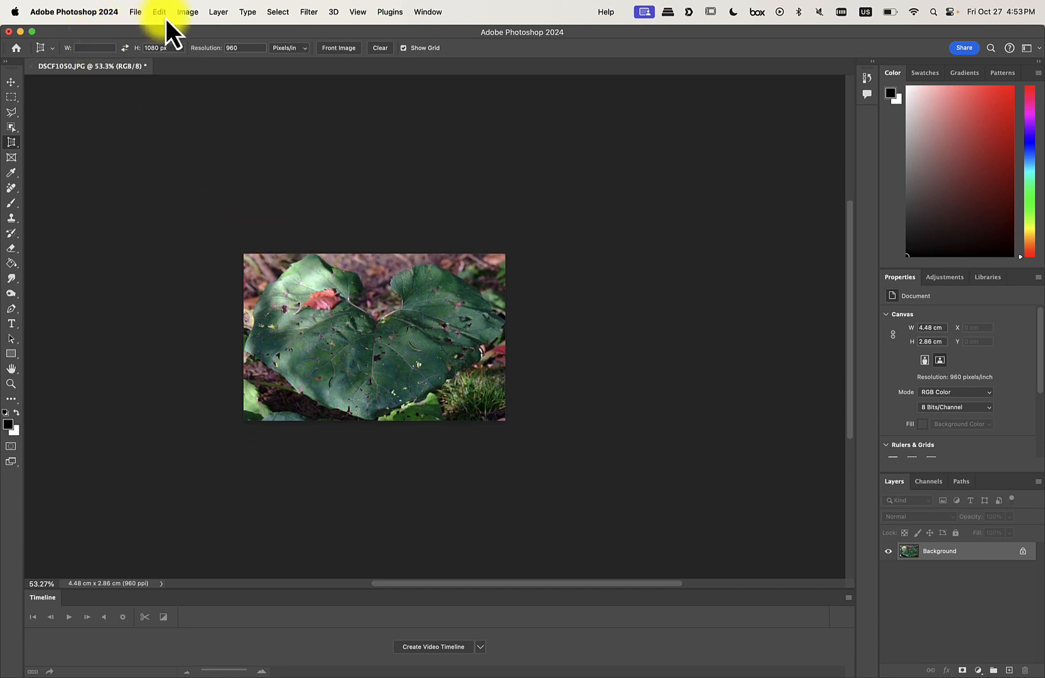
- Resize the image non-proportionally to a square, making its width match the 1080-pixel height
{"action": "left_click", "coordinate": [188, 13]}
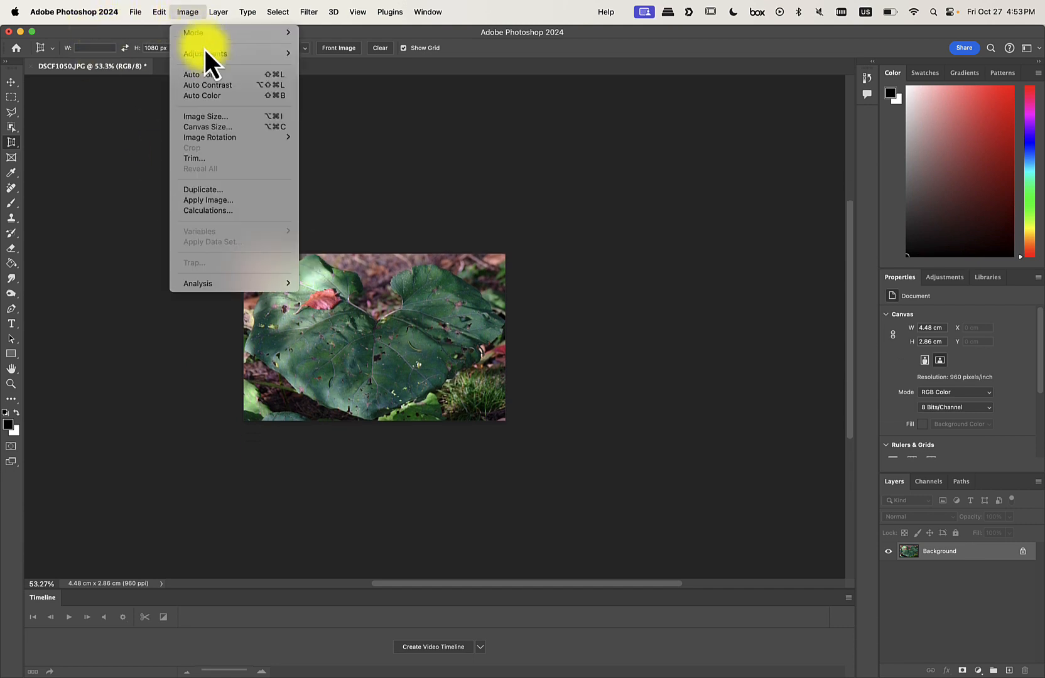
{"action": "left_click", "coordinate": [230, 119]}
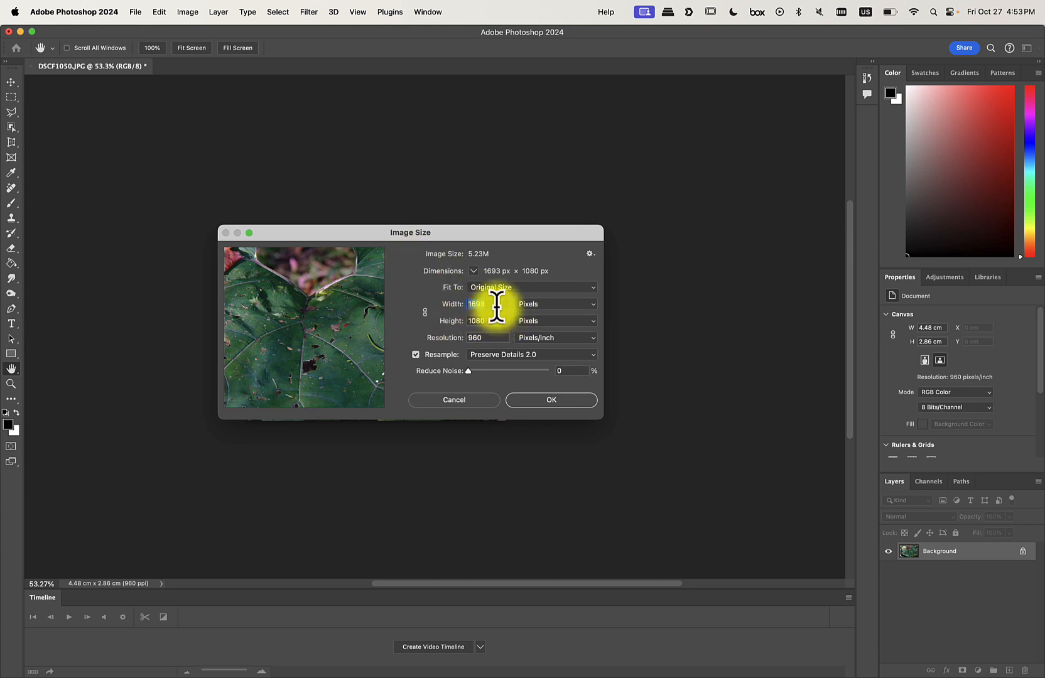
{"action": "key", "text": "Return"}
{"action": "key", "text": "c"}
{"action": "scroll", "coordinate": [379, 351], "scroll_direction": "up", "scroll_amount": 5, "text": "alt"}
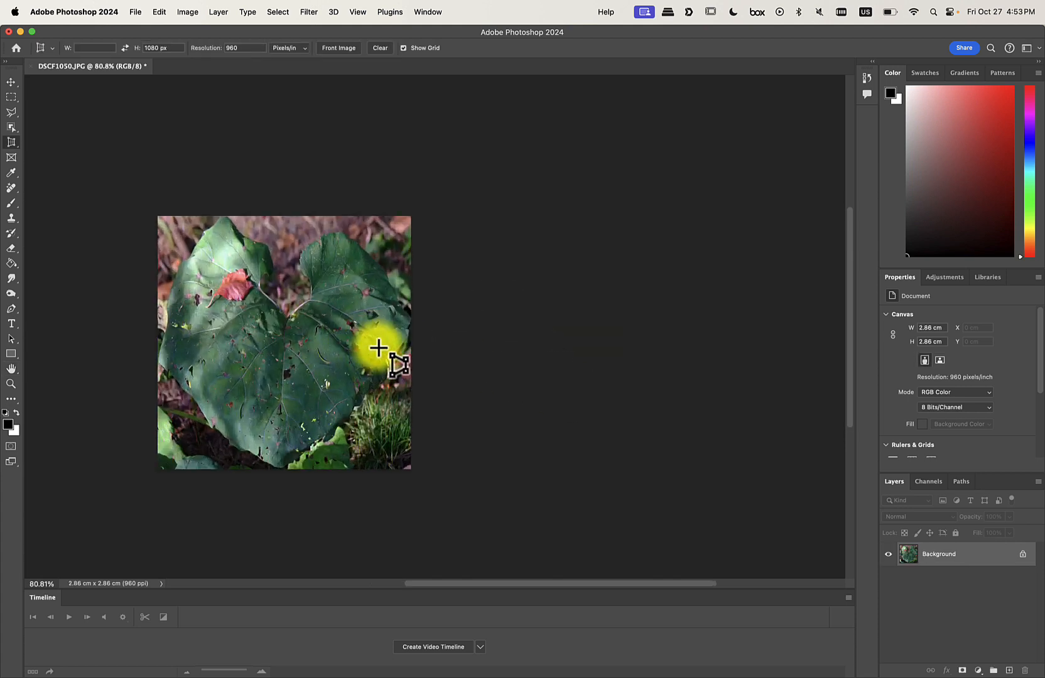
{"action": "scroll", "coordinate": [378, 349], "scroll_direction": "left", "scroll_amount": 5}
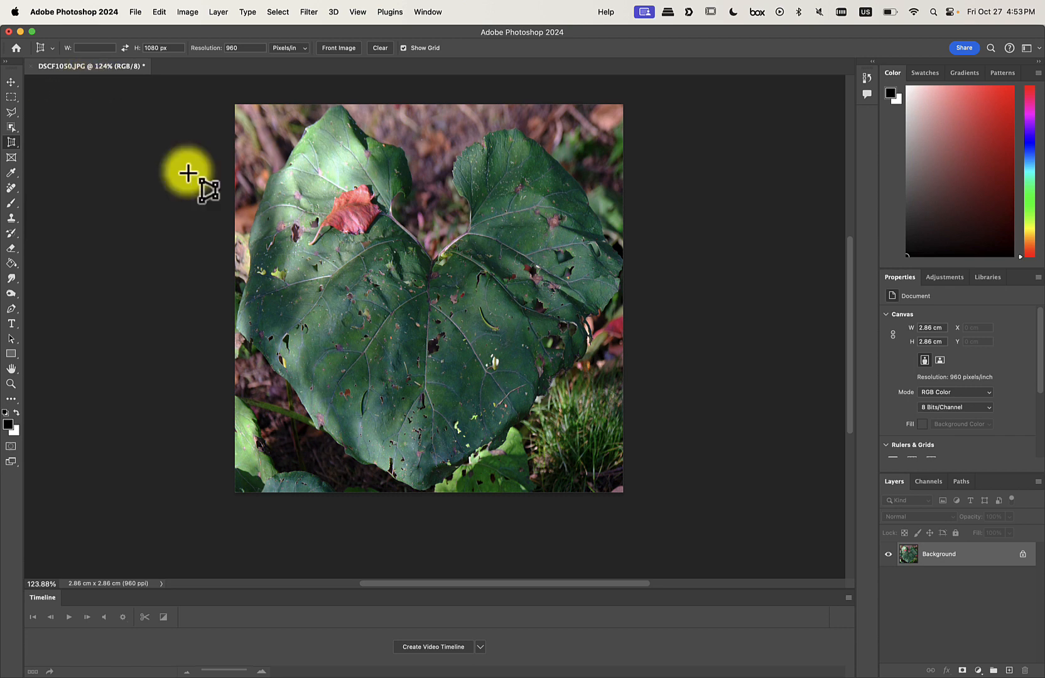
{"action": "scroll", "coordinate": [459, 311], "scroll_direction": "up", "scroll_amount": 2}
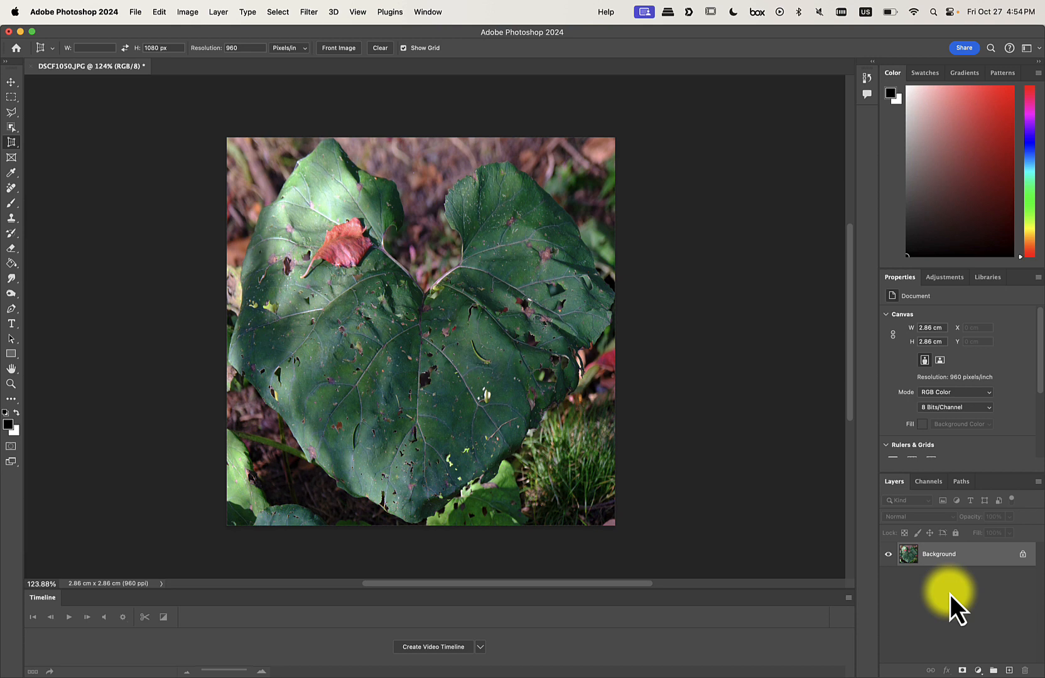
- Add a layer mask to the leaf photo and open the mask's Color Range settings
{"action": "left_click", "coordinate": [963, 670]}
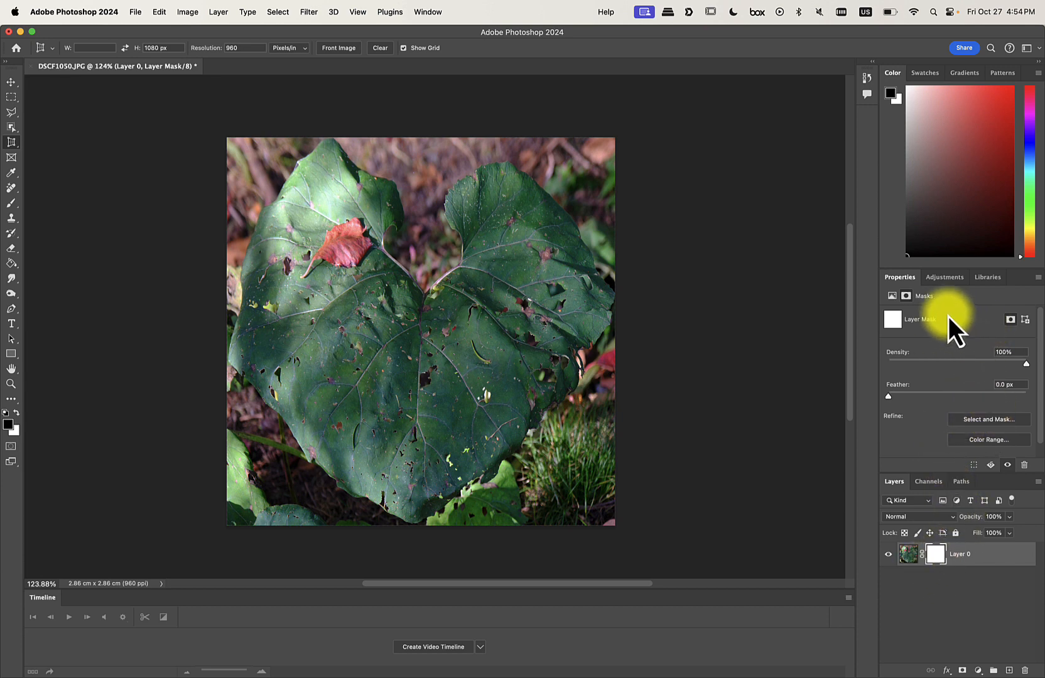
{"action": "scroll", "coordinate": [933, 413], "scroll_direction": "down", "scroll_amount": 1}
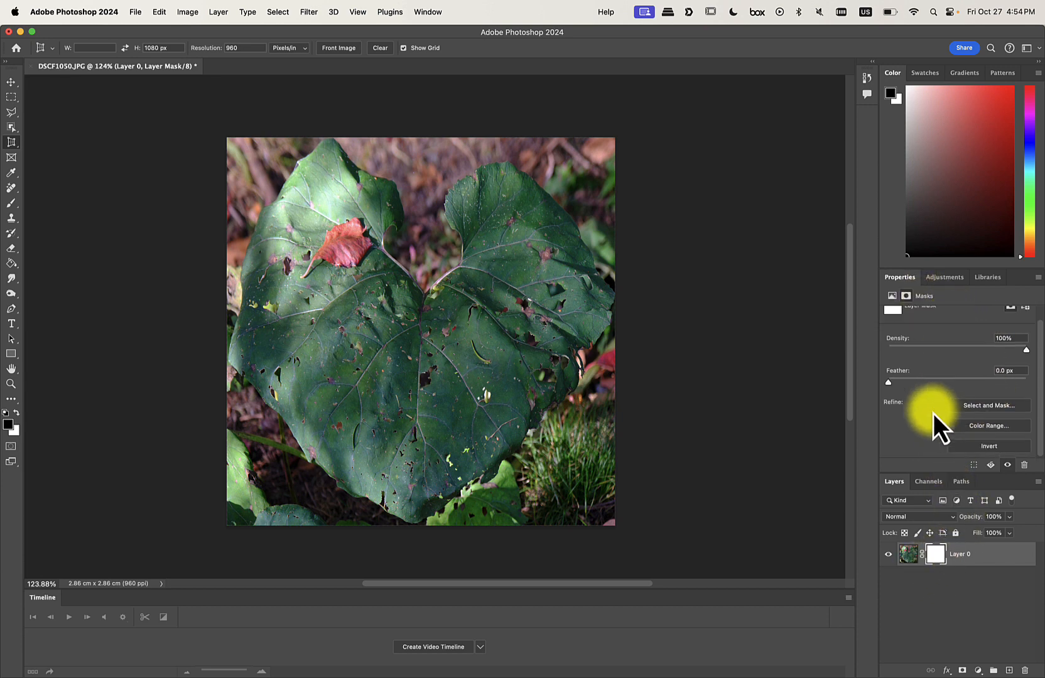
{"action": "left_click", "coordinate": [975, 429]}
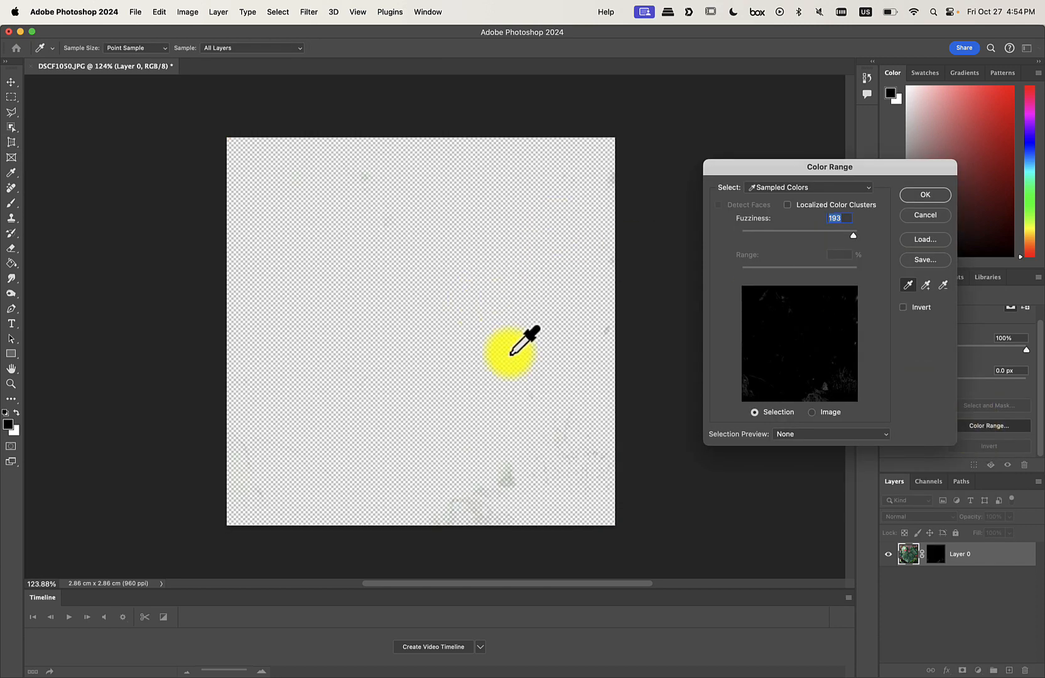
- Try masking by sampled colors with fuzziness 200, sampling near the grass and previewing the image
{"action": "left_click_drag", "start_coordinate": [806, 236], "coordinate": [904, 251]}
{"action": "left_click", "coordinate": [552, 505]}
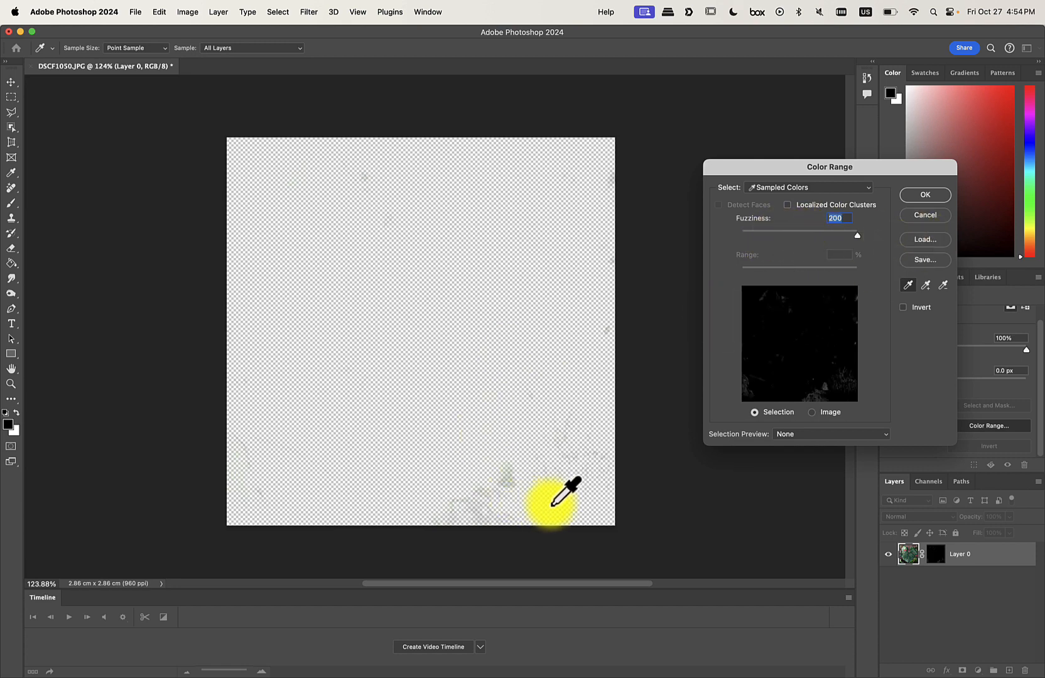
{"action": "left_click", "coordinate": [827, 414]}
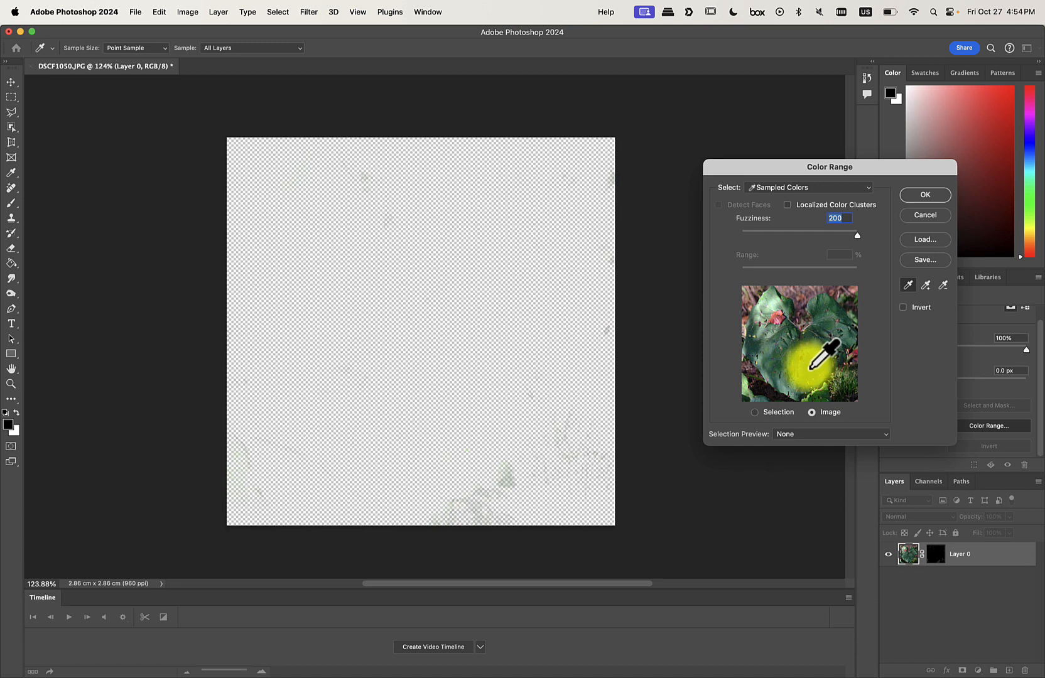
{"action": "left_click", "coordinate": [925, 284]}
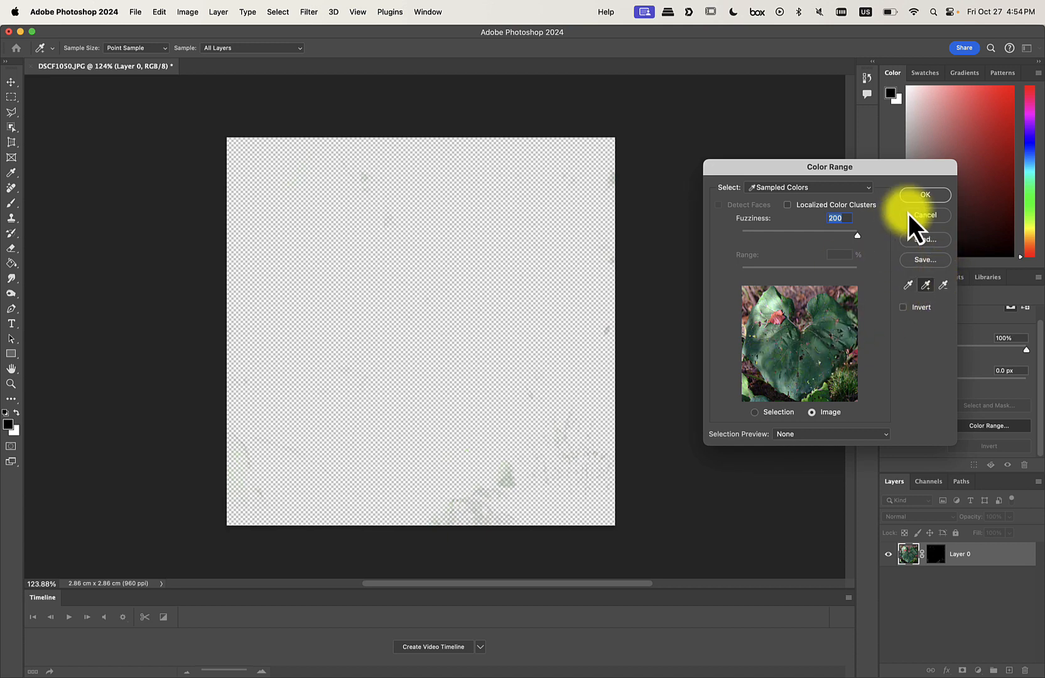
- Base the layer mask on the Greens color range, try inverting it, and apply it without inversion
{"action": "left_click", "coordinate": [864, 188]}
{"action": "left_click", "coordinate": [828, 228]}
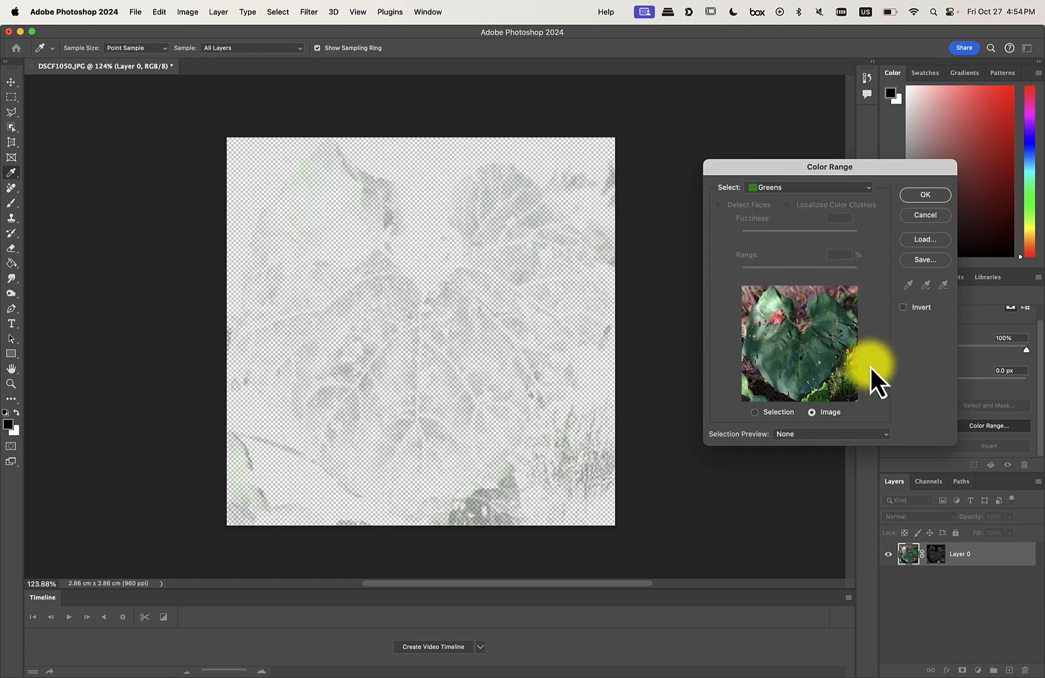
{"action": "left_click", "coordinate": [902, 308]}
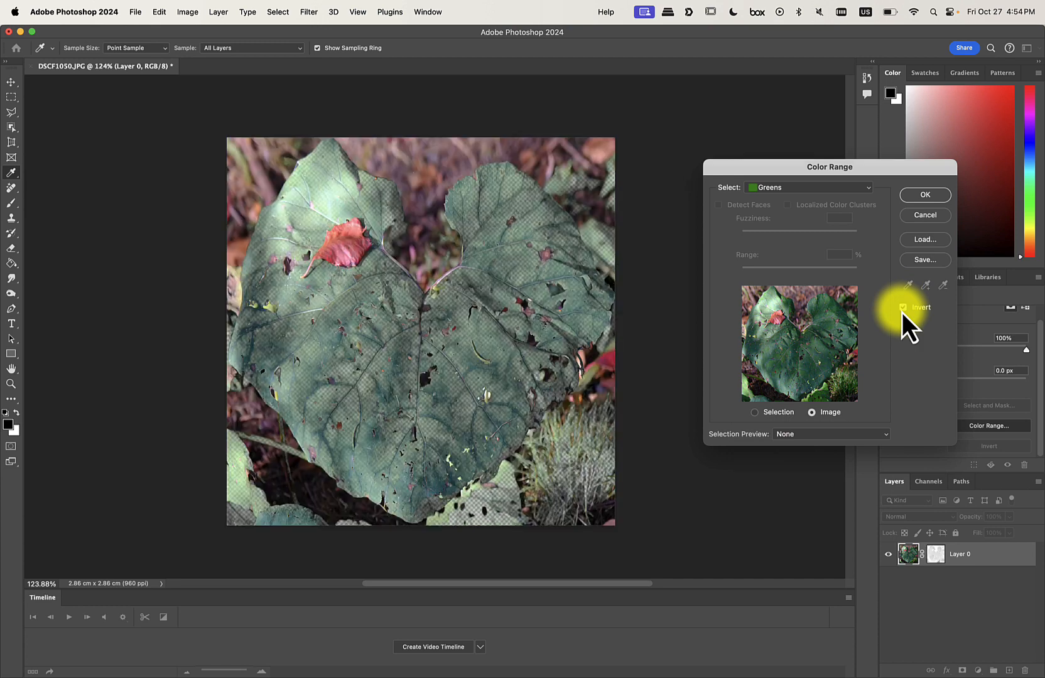
{"action": "left_click", "coordinate": [906, 311]}
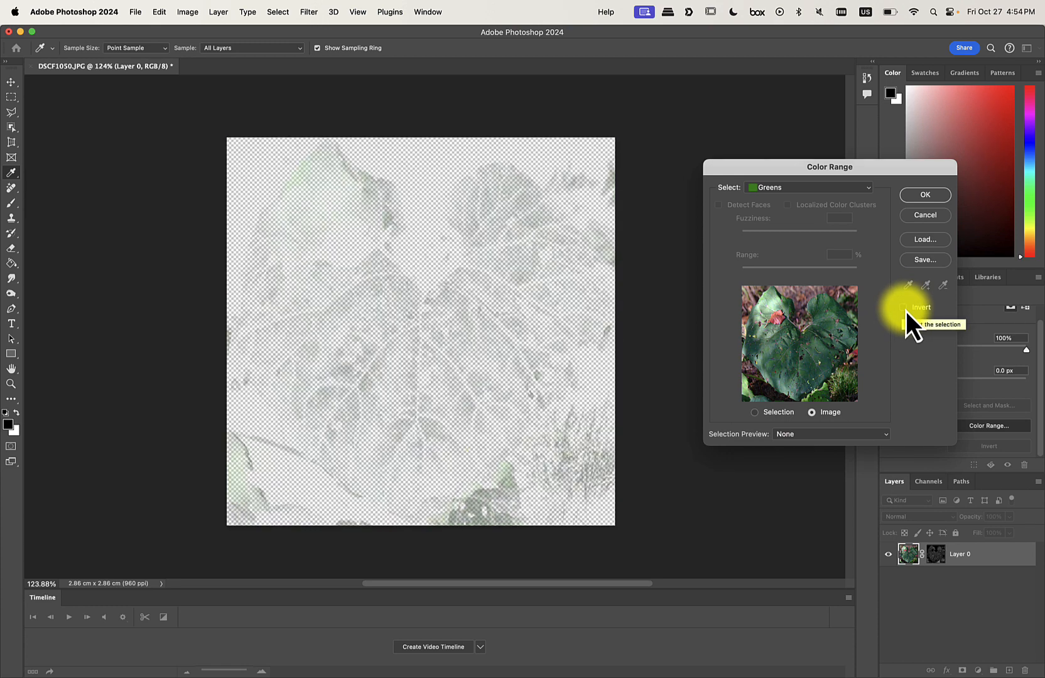
{"action": "left_click", "coordinate": [929, 197]}
{"action": "key", "text": "c"}
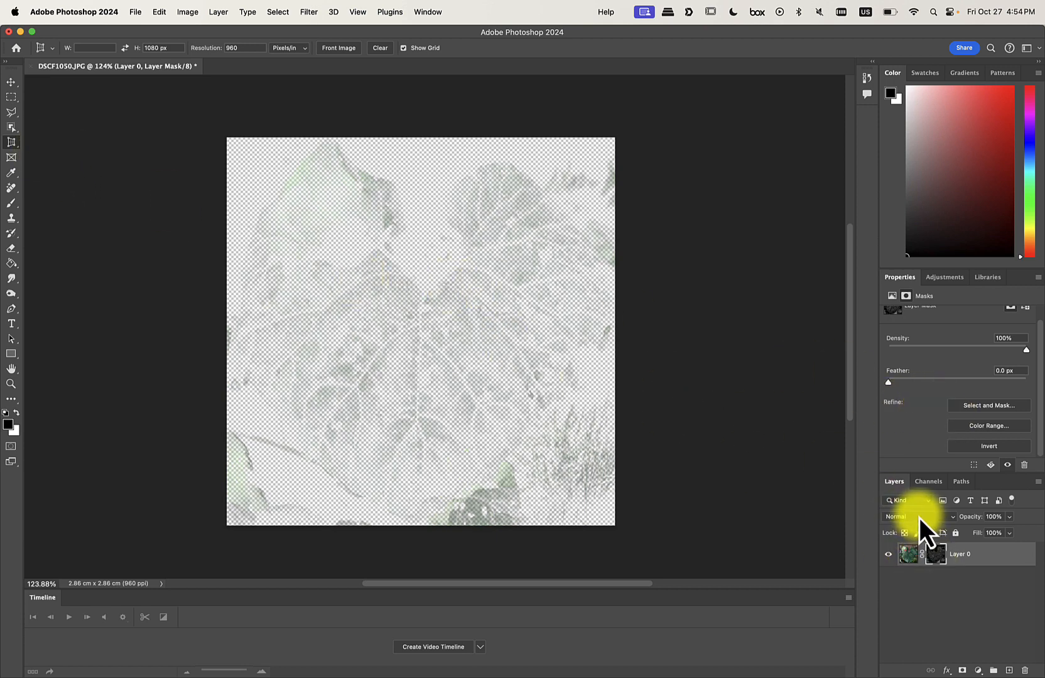
- Display the grayscale layer mask on its own and inspect the leaf's vein detail
{"action": "left_click", "coordinate": [936, 556], "text": "alt"}
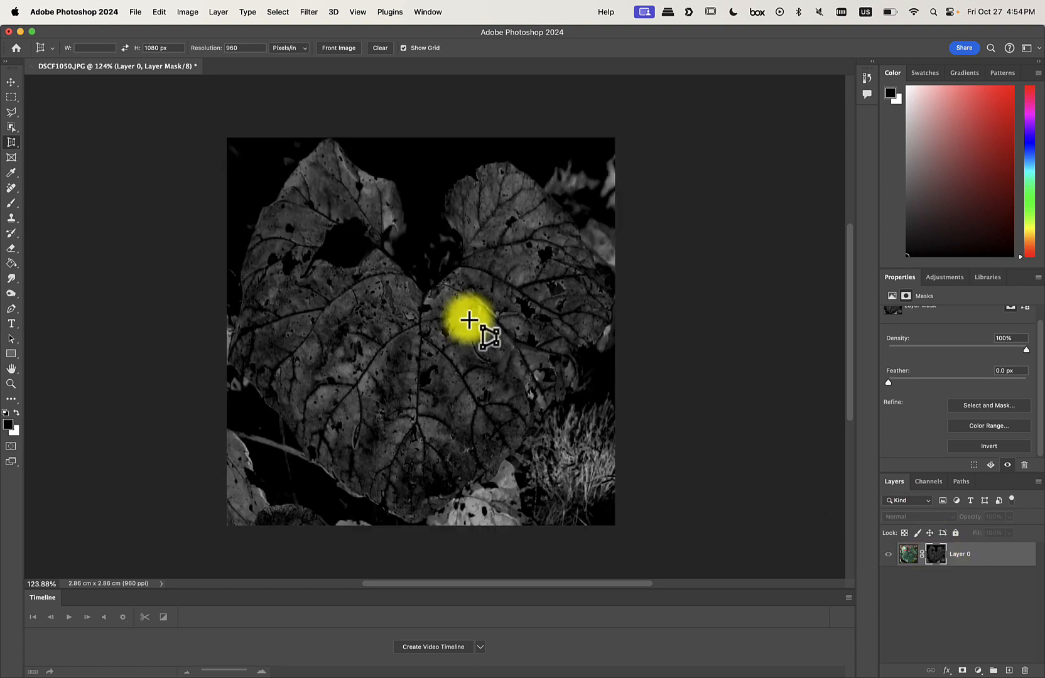
{"action": "scroll", "coordinate": [397, 362], "scroll_direction": "up", "scroll_amount": 2, "text": "alt"}
{"action": "scroll", "coordinate": [397, 363], "scroll_direction": "down", "scroll_amount": 5, "text": "alt"}
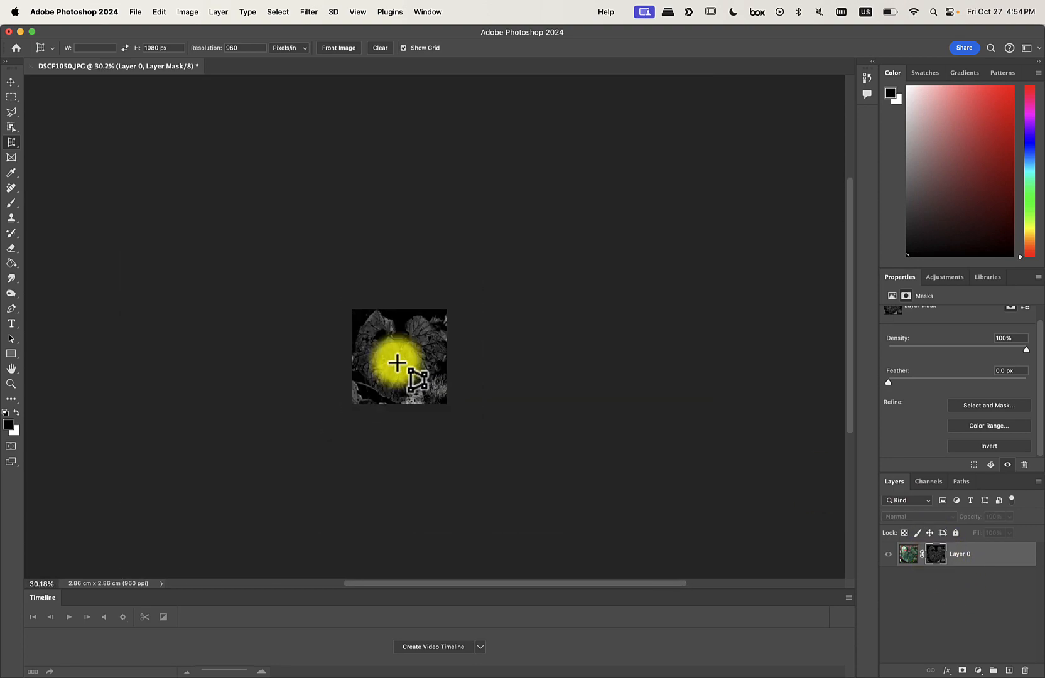
{"action": "scroll", "coordinate": [397, 363], "scroll_direction": "up", "scroll_amount": 5, "text": "alt"}
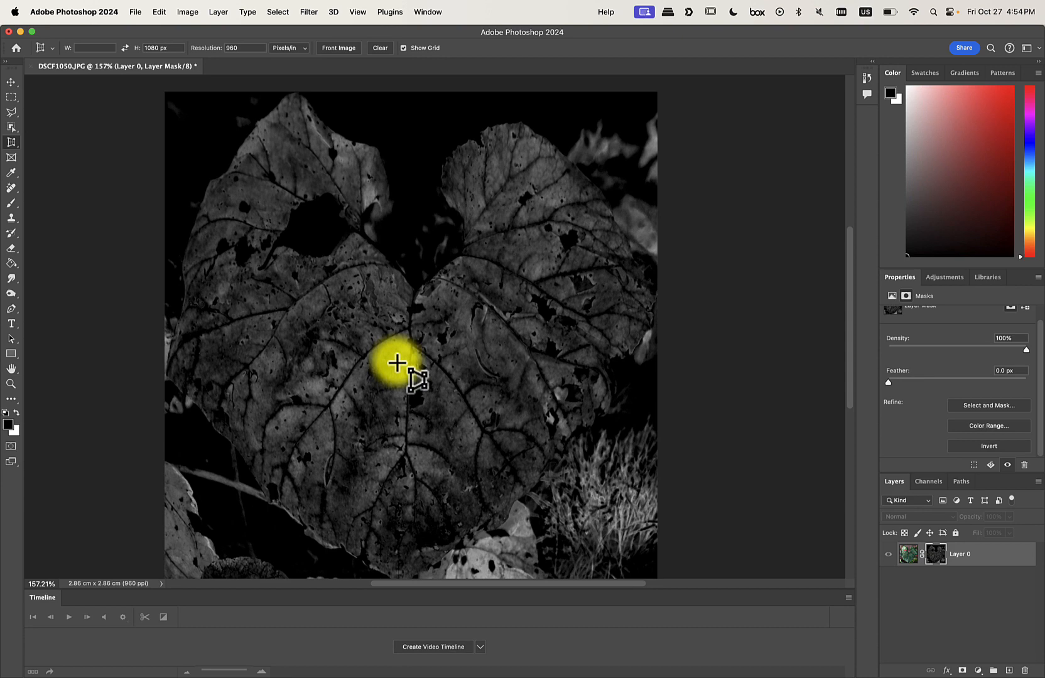
- Paint white on the layer mask with the Brush to reveal the whole leaf
{"action": "left_click", "coordinate": [908, 555]}
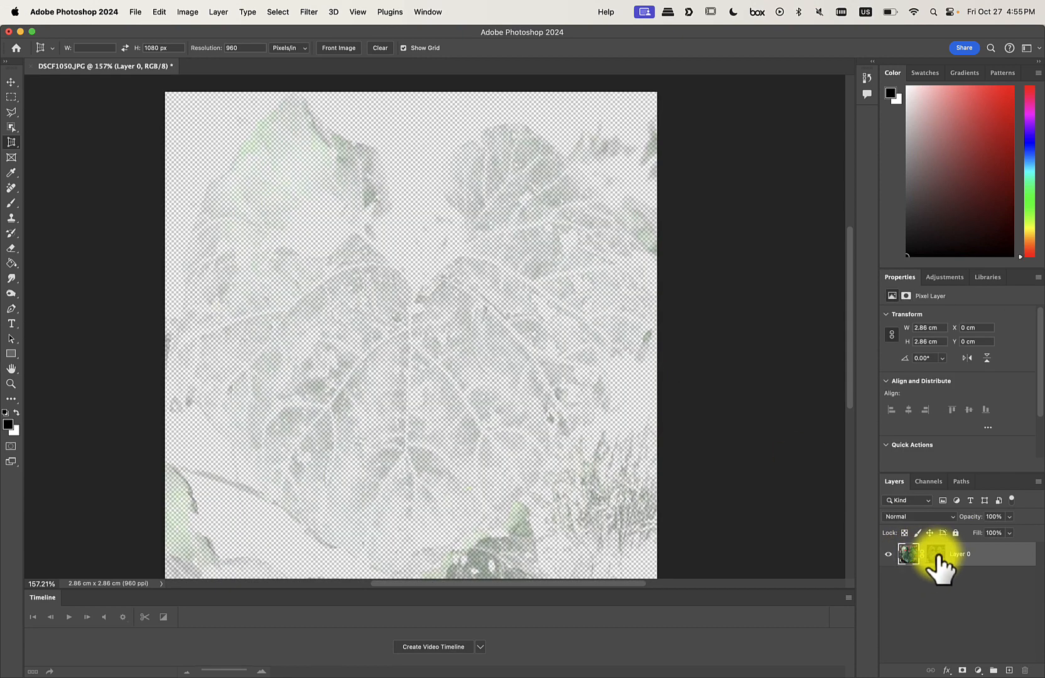
{"action": "left_click", "coordinate": [935, 561]}
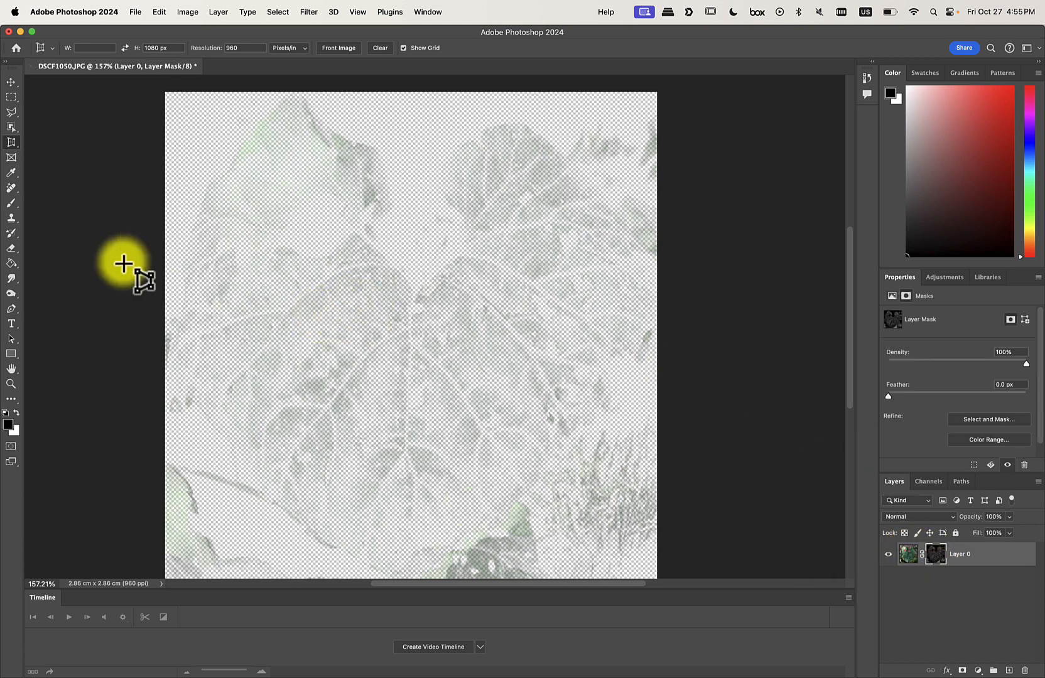
{"action": "left_click", "coordinate": [11, 203]}
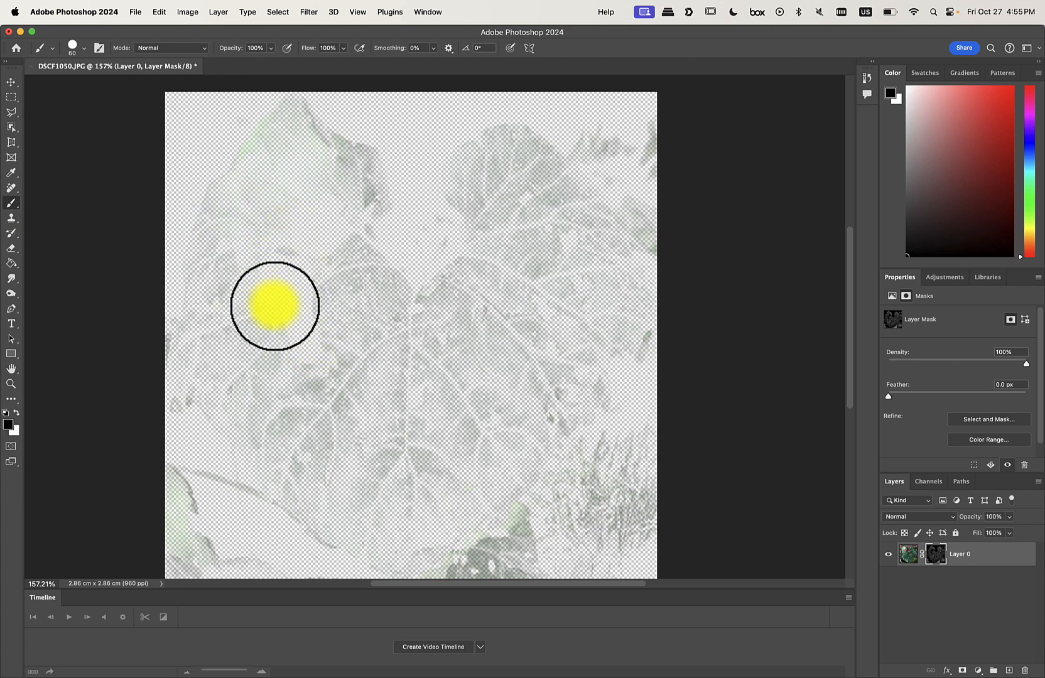
{"action": "key", "text": "x"}
{"action": "mouse_move", "coordinate": [305, 314]}
{"action": "left_mouse_down"}
{"action": "mouse_move", "coordinate": [296, 362]}
{"action": "mouse_move", "coordinate": [264, 282]}
{"action": "mouse_move", "coordinate": [236, 285]}
{"action": "mouse_move", "coordinate": [308, 200]}
{"action": "mouse_move", "coordinate": [272, 218]}
{"action": "mouse_move", "coordinate": [269, 192]}
{"action": "mouse_move", "coordinate": [236, 241]}
{"action": "mouse_move", "coordinate": [222, 219]}
{"action": "mouse_move", "coordinate": [209, 255]}
{"action": "mouse_move", "coordinate": [217, 199]}
{"action": "mouse_move", "coordinate": [291, 115]}
{"action": "mouse_move", "coordinate": [307, 140]}
{"action": "mouse_move", "coordinate": [355, 163]}
{"action": "mouse_move", "coordinate": [333, 151]}
{"action": "mouse_move", "coordinate": [344, 152]}
{"action": "mouse_move", "coordinate": [363, 178]}
{"action": "mouse_move", "coordinate": [370, 170]}
{"action": "mouse_move", "coordinate": [362, 166]}
{"action": "mouse_move", "coordinate": [373, 198]}
{"action": "mouse_move", "coordinate": [356, 273]}
{"action": "mouse_move", "coordinate": [331, 258]}
{"action": "mouse_move", "coordinate": [275, 156]}
{"action": "mouse_move", "coordinate": [298, 145]}
{"action": "mouse_move", "coordinate": [203, 338]}
{"action": "mouse_move", "coordinate": [205, 252]}
{"action": "mouse_move", "coordinate": [200, 367]}
{"action": "mouse_move", "coordinate": [210, 327]}
{"action": "mouse_move", "coordinate": [254, 429]}
{"action": "mouse_move", "coordinate": [228, 425]}
{"action": "mouse_move", "coordinate": [282, 369]}
{"action": "mouse_move", "coordinate": [338, 382]}
{"action": "mouse_move", "coordinate": [331, 287]}
{"action": "mouse_move", "coordinate": [361, 242]}
{"action": "mouse_move", "coordinate": [394, 306]}
{"action": "mouse_move", "coordinate": [457, 299]}
{"action": "mouse_move", "coordinate": [436, 317]}
{"action": "mouse_move", "coordinate": [478, 248]}
{"action": "mouse_move", "coordinate": [462, 187]}
{"action": "mouse_move", "coordinate": [481, 156]}
{"action": "mouse_move", "coordinate": [551, 168]}
{"action": "mouse_move", "coordinate": [611, 229]}
{"action": "mouse_move", "coordinate": [624, 281]}
{"action": "mouse_move", "coordinate": [579, 422]}
{"action": "mouse_move", "coordinate": [419, 557]}
{"action": "mouse_move", "coordinate": [355, 535]}
{"action": "mouse_move", "coordinate": [226, 462]}
{"action": "mouse_move", "coordinate": [198, 415]}
{"action": "mouse_move", "coordinate": [245, 435]}
{"action": "mouse_move", "coordinate": [289, 398]}
{"action": "mouse_move", "coordinate": [339, 436]}
{"action": "mouse_move", "coordinate": [317, 494]}
{"action": "mouse_move", "coordinate": [385, 482]}
{"action": "mouse_move", "coordinate": [403, 495]}
{"action": "mouse_move", "coordinate": [389, 513]}
{"action": "mouse_move", "coordinate": [461, 497]}
{"action": "mouse_move", "coordinate": [471, 460]}
{"action": "mouse_move", "coordinate": [366, 460]}
{"action": "mouse_move", "coordinate": [350, 396]}
{"action": "mouse_move", "coordinate": [361, 350]}
{"action": "mouse_move", "coordinate": [425, 378]}
{"action": "mouse_move", "coordinate": [366, 304]}
{"action": "mouse_move", "coordinate": [432, 378]}
{"action": "mouse_move", "coordinate": [370, 482]}
{"action": "mouse_move", "coordinate": [404, 497]}
{"action": "mouse_move", "coordinate": [506, 261]}
{"action": "left_mouse_up"}
{"action": "mouse_move", "coordinate": [501, 259]}
{"action": "left_mouse_down"}
{"action": "mouse_move", "coordinate": [497, 230]}
{"action": "mouse_move", "coordinate": [518, 193]}
{"action": "mouse_move", "coordinate": [500, 181]}
{"action": "mouse_move", "coordinate": [537, 186]}
{"action": "mouse_move", "coordinate": [564, 317]}
{"action": "mouse_move", "coordinate": [499, 436]}
{"action": "mouse_move", "coordinate": [527, 357]}
{"action": "mouse_move", "coordinate": [500, 343]}
{"action": "mouse_move", "coordinate": [495, 355]}
{"action": "mouse_move", "coordinate": [559, 392]}
{"action": "mouse_move", "coordinate": [585, 240]}
{"action": "mouse_move", "coordinate": [458, 184]}
{"action": "mouse_move", "coordinate": [567, 170]}
{"action": "mouse_move", "coordinate": [588, 417]}
{"action": "mouse_move", "coordinate": [320, 527]}
{"action": "mouse_move", "coordinate": [186, 380]}
{"action": "mouse_move", "coordinate": [222, 182]}
{"action": "mouse_move", "coordinate": [373, 191]}
{"action": "left_mouse_up"}
- Paint black on the layer mask around the leaf's outline to hide the background
{"action": "key", "text": "x"}
{"action": "mouse_move", "coordinate": [251, 434]}
{"action": "left_mouse_down"}
{"action": "mouse_move", "coordinate": [236, 461]}
{"action": "mouse_move", "coordinate": [264, 567]}
{"action": "mouse_move", "coordinate": [163, 240]}
{"action": "mouse_move", "coordinate": [611, 422]}
{"action": "mouse_move", "coordinate": [622, 302]}
{"action": "left_mouse_up"}
{"action": "left_click", "coordinate": [940, 278]}
{"action": "left_click", "coordinate": [900, 277]}
- Mask out the insect holes in the leaf's center and right half with a smaller black brush
{"action": "scroll", "coordinate": [377, 411], "scroll_direction": "up", "scroll_amount": 7, "text": "alt"}
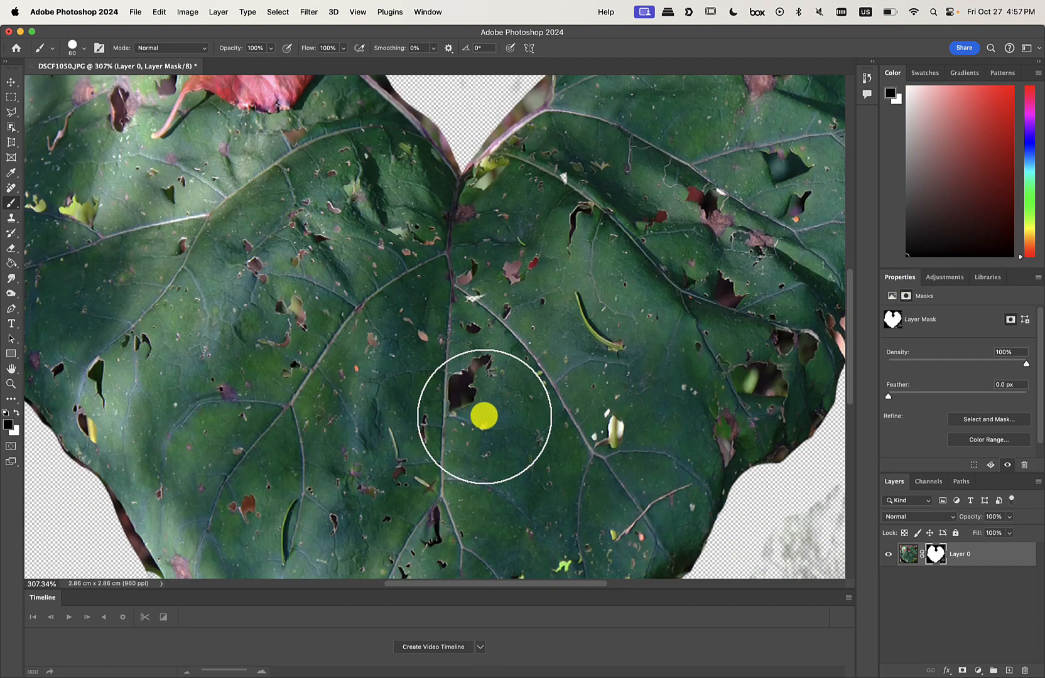
{"action": "key", "text": "bracketleft"}
{"action": "key", "text": "bracketleft"}
{"action": "key", "text": "bracketleft"}
{"action": "key", "text": "bracketleft"}
{"action": "key", "text": "bracketleft"}
{"action": "left_click_drag", "start_coordinate": [461, 393], "coordinate": [478, 368]}
{"action": "left_click_drag", "start_coordinate": [739, 377], "coordinate": [770, 380]}
{"action": "left_click", "coordinate": [727, 298]}
{"action": "left_click_drag", "start_coordinate": [778, 170], "coordinate": [794, 169]}
- Hide the leftover grass along the leaf's lower and right sides on the mask, using a 125-pixel brush
{"action": "scroll", "coordinate": [437, 327], "scroll_direction": "down", "scroll_amount": 8, "text": "alt"}
{"action": "scroll", "coordinate": [425, 335], "scroll_direction": "up", "scroll_amount": 1, "text": "alt"}
{"action": "key", "text": "bracketright"}
{"action": "key", "text": "bracketright"}
{"action": "key", "text": "bracketright"}
{"action": "key", "text": "bracketright"}
{"action": "key", "text": "bracketright"}
{"action": "key", "text": "bracketright"}
{"action": "key", "text": "bracketright"}
{"action": "key", "text": "bracketright"}
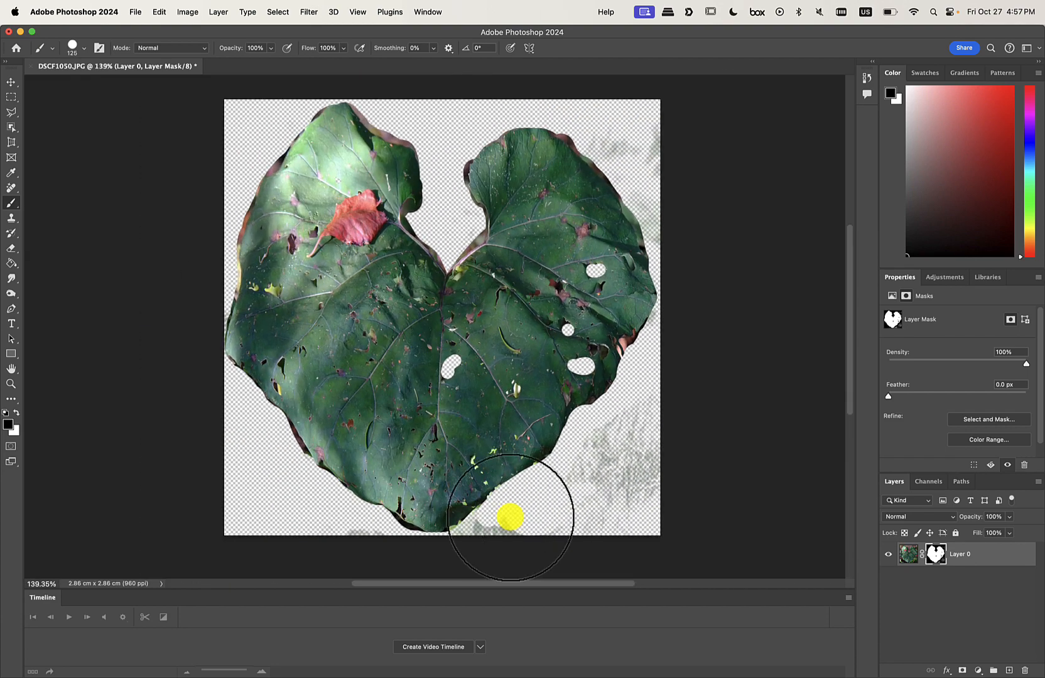
{"action": "left_click_drag", "start_coordinate": [508, 513], "coordinate": [676, 133]}
- Clone green leaf texture over the dark and discolored outer edges of the leaf image with the Clone Stamp
{"action": "left_click", "coordinate": [908, 554]}
{"action": "left_click", "coordinate": [11, 218]}
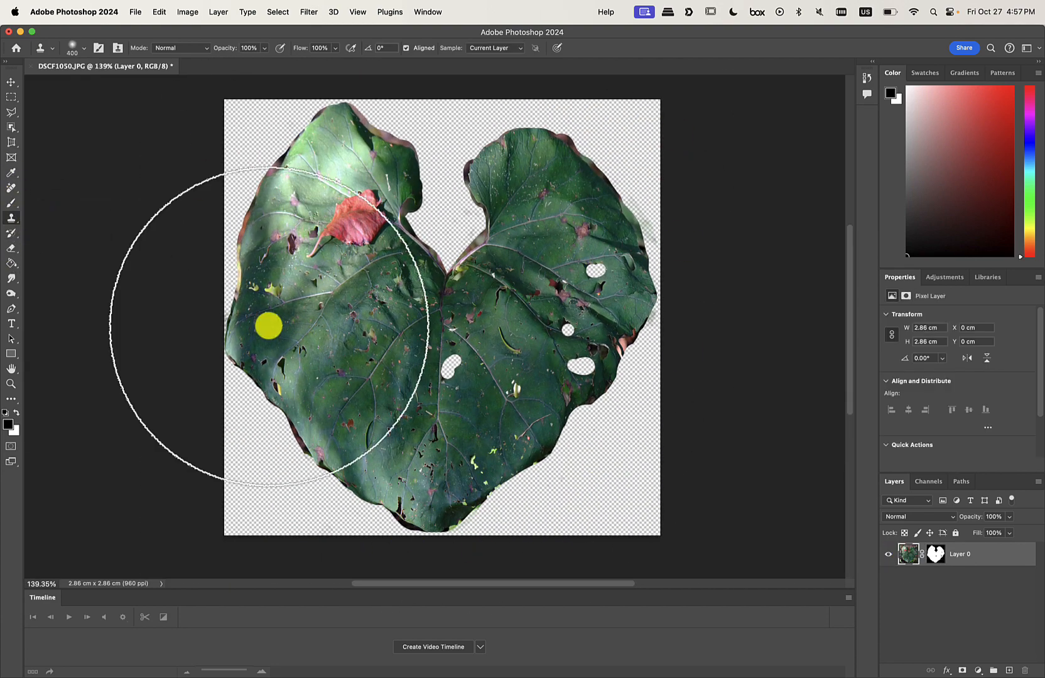
{"action": "left_click", "coordinate": [268, 324]}
{"action": "left_click", "coordinate": [553, 279]}
{"action": "left_click_drag", "start_coordinate": [284, 171], "coordinate": [411, 168]}
{"action": "left_click", "coordinate": [343, 378], "text": "alt"}
{"action": "left_click_drag", "start_coordinate": [307, 441], "coordinate": [528, 459]}
{"action": "left_click", "coordinate": [587, 369], "text": "alt"}
{"action": "mouse_move", "coordinate": [615, 337]}
{"action": "left_mouse_down"}
{"action": "mouse_move", "coordinate": [611, 216]}
{"action": "mouse_move", "coordinate": [652, 286]}
{"action": "left_mouse_up"}
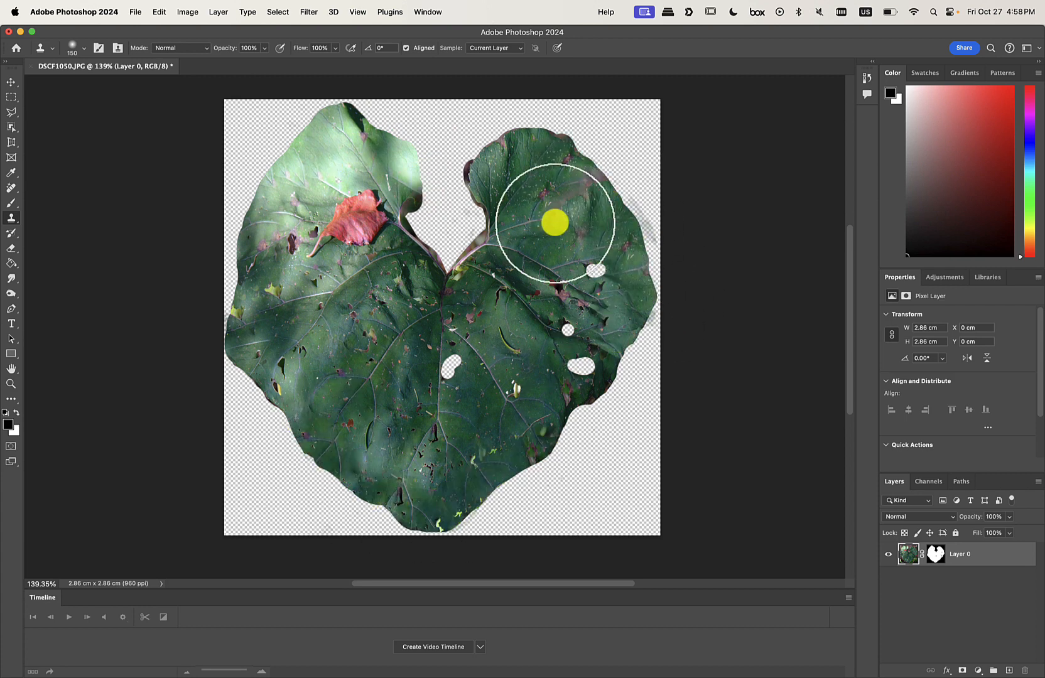
- Clone leaf texture over the fallen red leaf and the brown inner edges of the leaf's two upper lobes
{"action": "left_click_drag", "start_coordinate": [555, 223], "coordinate": [479, 249]}
{"action": "left_click", "coordinate": [322, 157], "text": "alt"}
{"action": "left_click_drag", "start_coordinate": [352, 148], "coordinate": [352, 135]}
{"action": "left_click", "coordinate": [343, 326], "text": "alt"}
{"action": "mouse_move", "coordinate": [331, 230]}
{"action": "left_mouse_down"}
{"action": "mouse_move", "coordinate": [343, 192]}
{"action": "mouse_move", "coordinate": [383, 219]}
{"action": "left_mouse_up"}
{"action": "left_click", "coordinate": [319, 273], "text": "alt"}
{"action": "left_click", "coordinate": [379, 225]}
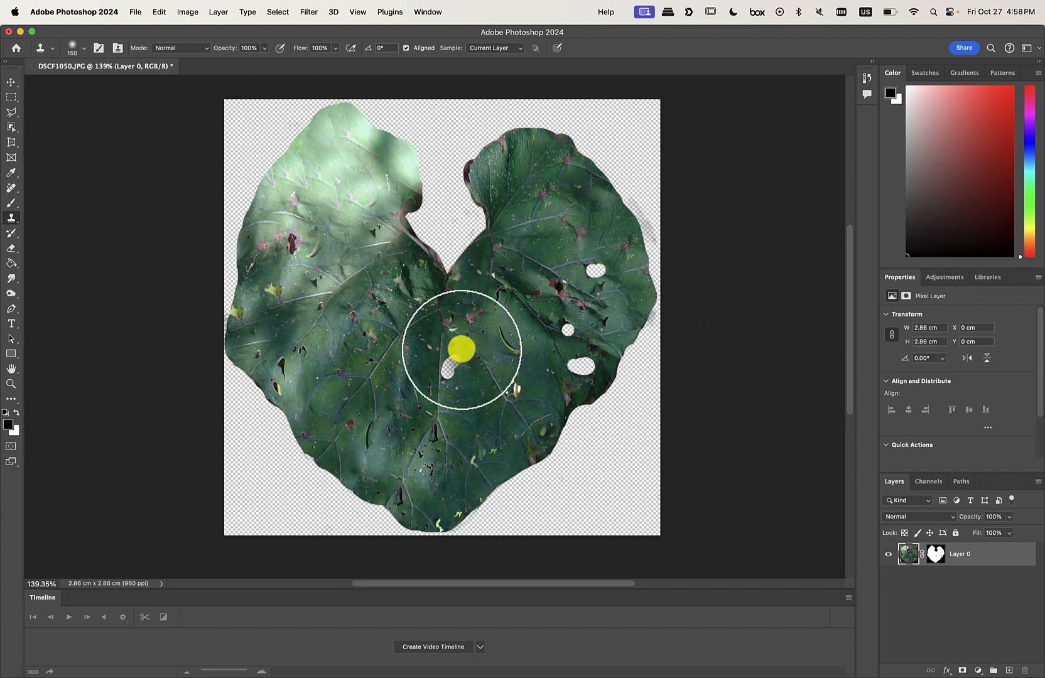
{"action": "left_click", "coordinate": [525, 200], "text": "alt"}
{"action": "left_click", "coordinate": [469, 181]}
- Paint holes into the layer mask on the left half of the leaf with a 30-pixel black brush
{"action": "left_click", "coordinate": [935, 553]}
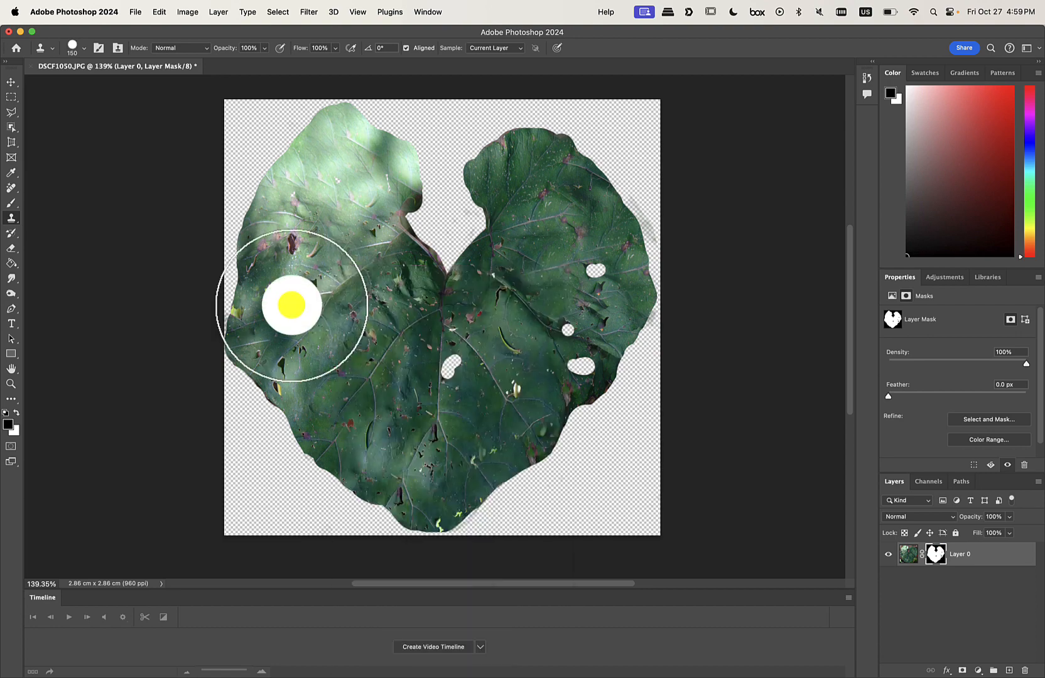
{"action": "key", "text": "b"}
{"action": "key", "text": "bracketleft"}
{"action": "key", "text": "bracketleft"}
{"action": "key", "text": "bracketleft"}
{"action": "key", "text": "bracketleft"}
{"action": "key", "text": "bracketleft"}
{"action": "key", "text": "bracketleft"}
{"action": "key", "text": "bracketleft"}
{"action": "key", "text": "bracketleft"}
{"action": "key", "text": "bracketleft"}
{"action": "key", "text": "bracketleft"}
{"action": "left_click_drag", "start_coordinate": [283, 363], "coordinate": [284, 371]}
{"action": "left_click", "coordinate": [317, 381]}
{"action": "left_click", "coordinate": [378, 275]}
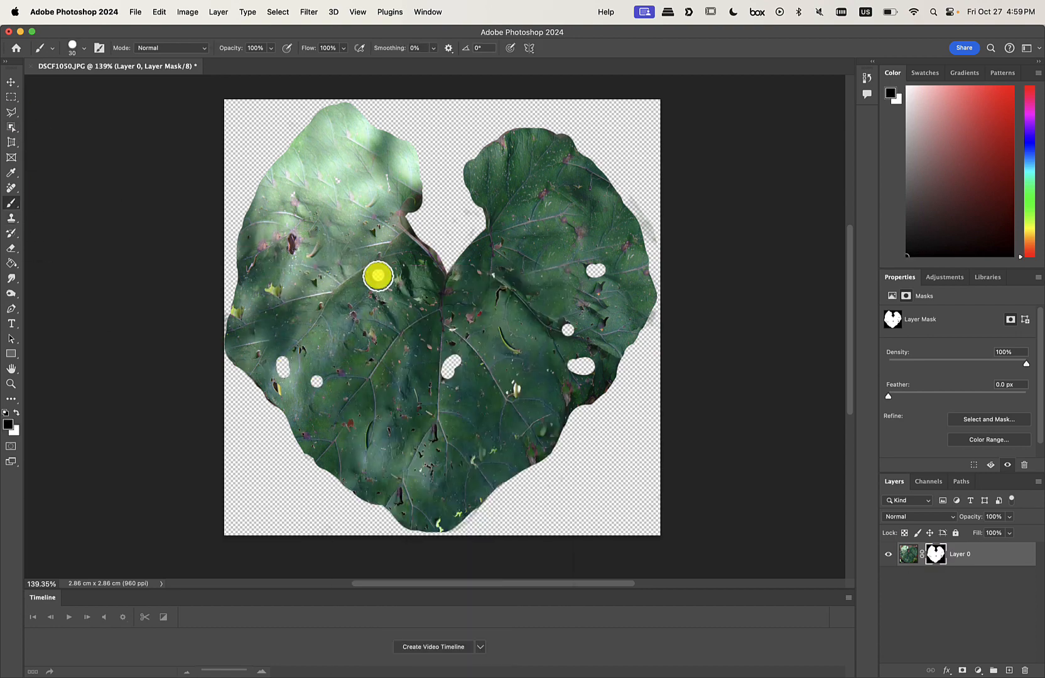
- Add more masked holes in both upper lobes and along the lower part of the leaf
{"action": "left_click_drag", "start_coordinate": [345, 163], "coordinate": [348, 171]}
{"action": "left_click", "coordinate": [573, 191]}
{"action": "left_click", "coordinate": [501, 448]}
{"action": "left_click", "coordinate": [396, 462]}
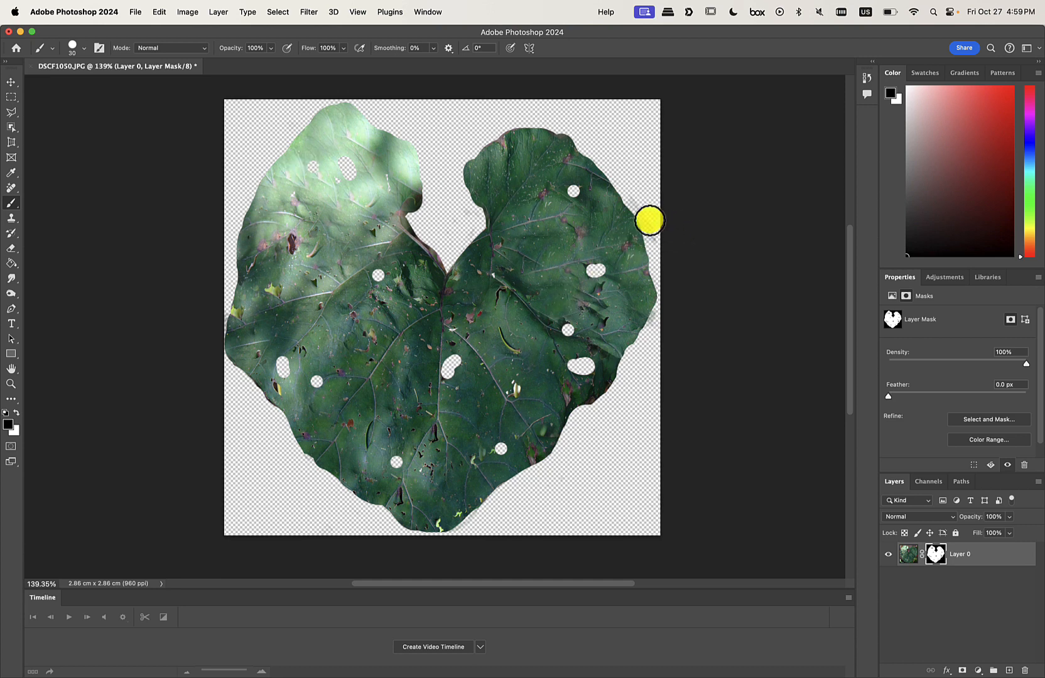
- Permanently apply the layer mask to the leaf layer's pixels
{"action": "key", "text": "x"}
{"action": "left_click_drag", "start_coordinate": [639, 205], "coordinate": [656, 231]}
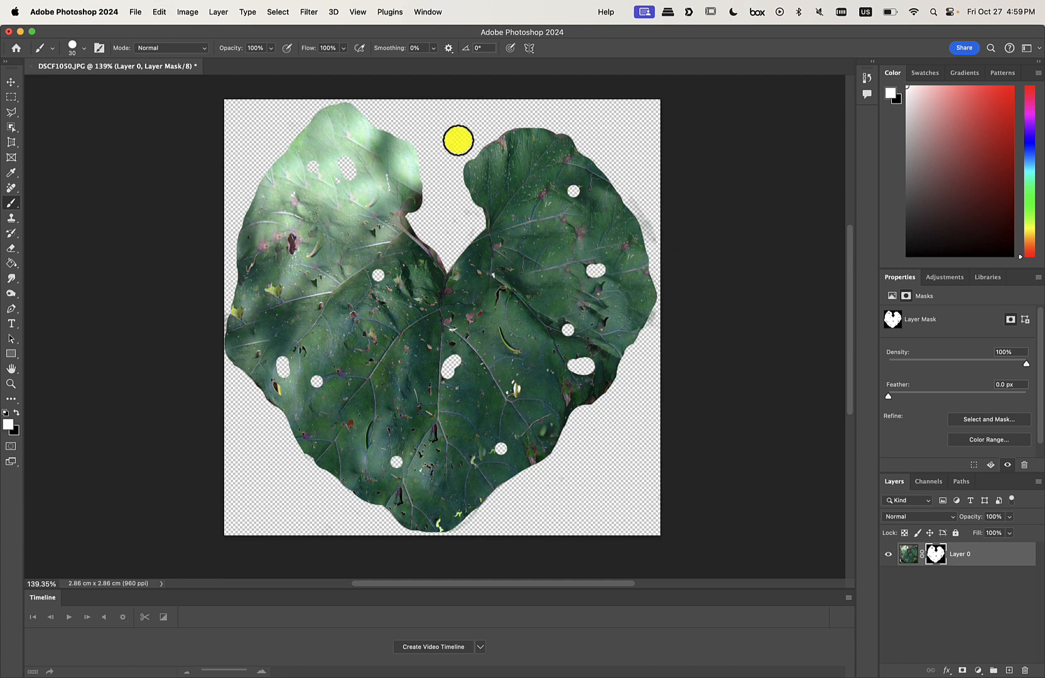
{"action": "left_click", "coordinate": [909, 555]}
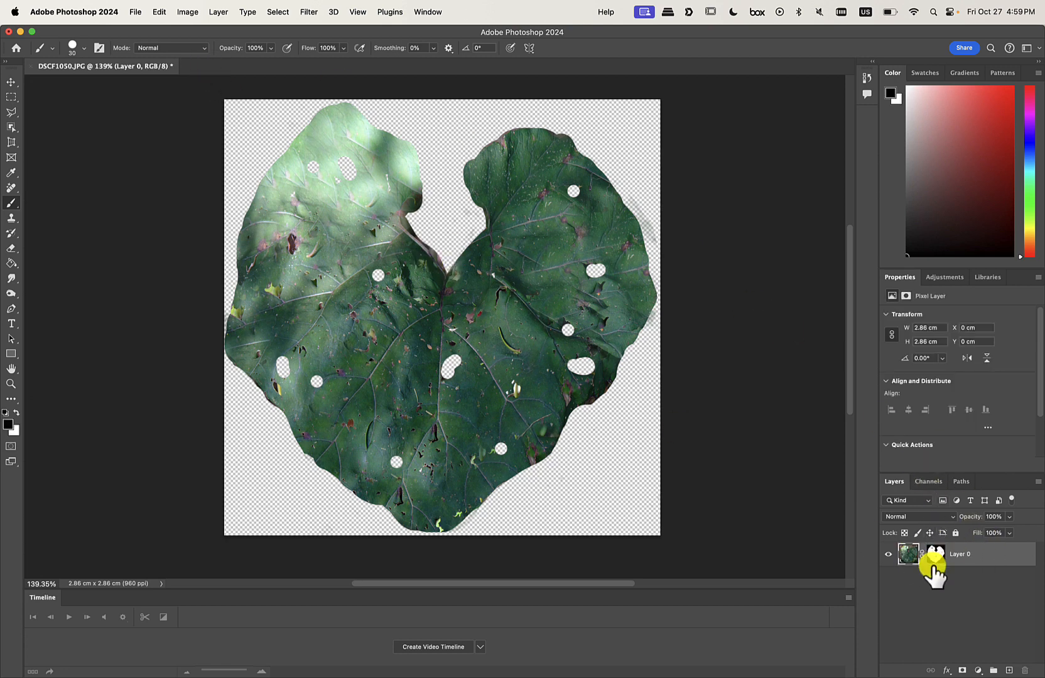
{"action": "left_click", "coordinate": [936, 553]}
{"action": "right_click", "coordinate": [938, 553]}
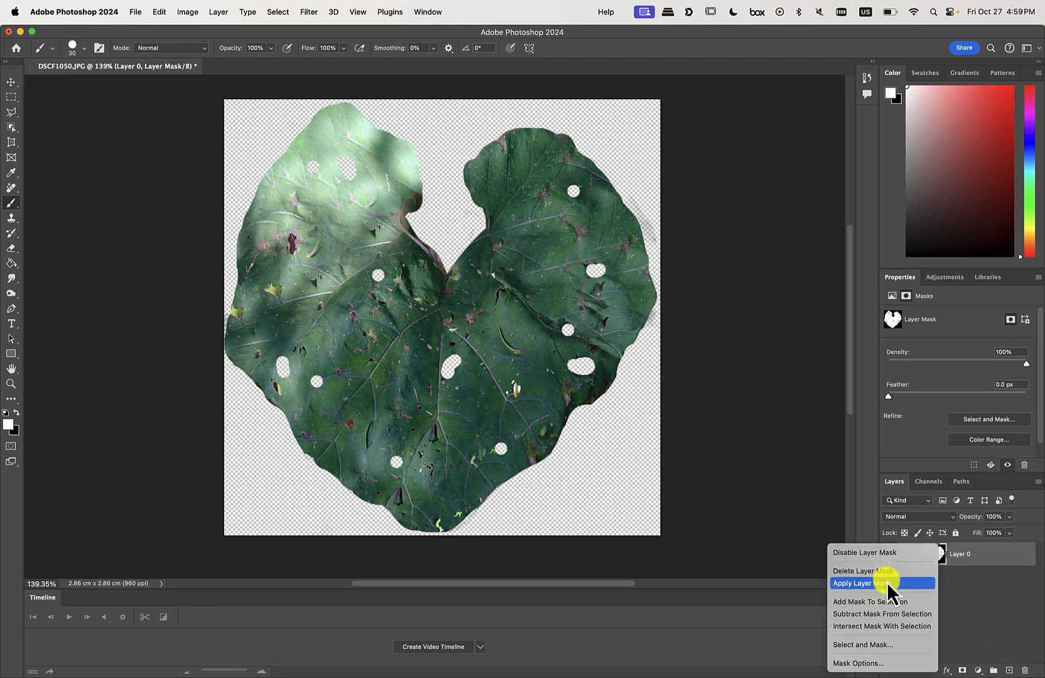
{"action": "left_click", "coordinate": [866, 584]}
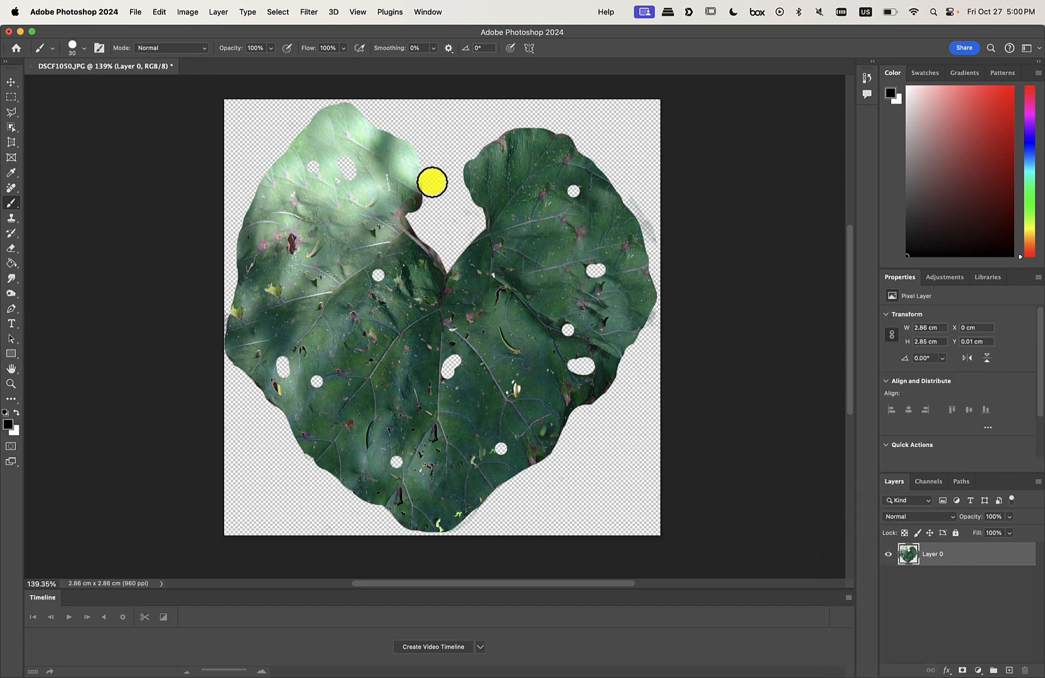
{"action": "scroll", "coordinate": [426, 178], "scroll_direction": "up", "scroll_amount": 4}
{"action": "scroll", "coordinate": [426, 178], "scroll_direction": "up", "scroll_amount": 5}
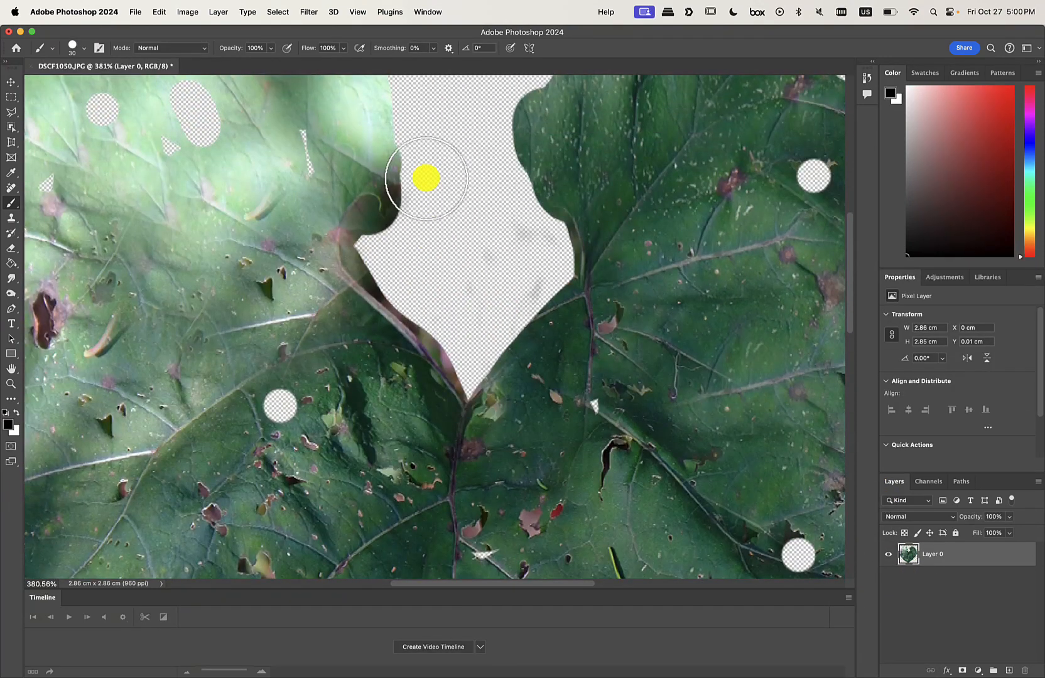
{"action": "scroll", "coordinate": [409, 248], "scroll_direction": "down", "scroll_amount": 8}
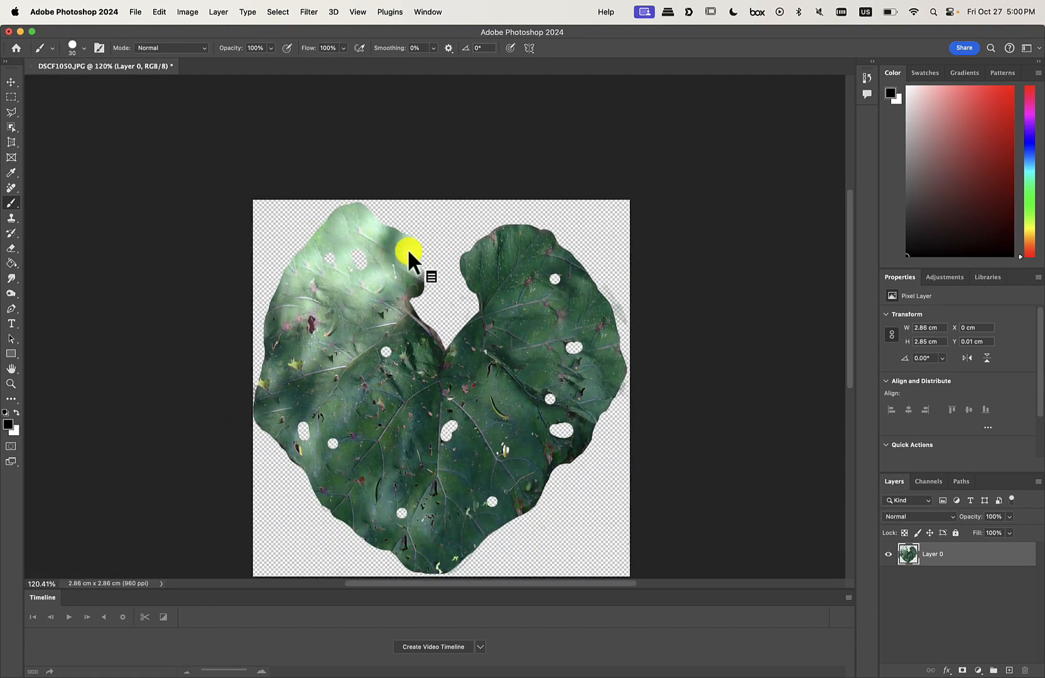
- Save the leaf cutout as a PNG named leaf in the 116_FUJI folder, using the large file size option
{"action": "left_click", "coordinate": [136, 11]}
{"action": "left_click", "coordinate": [186, 148]}
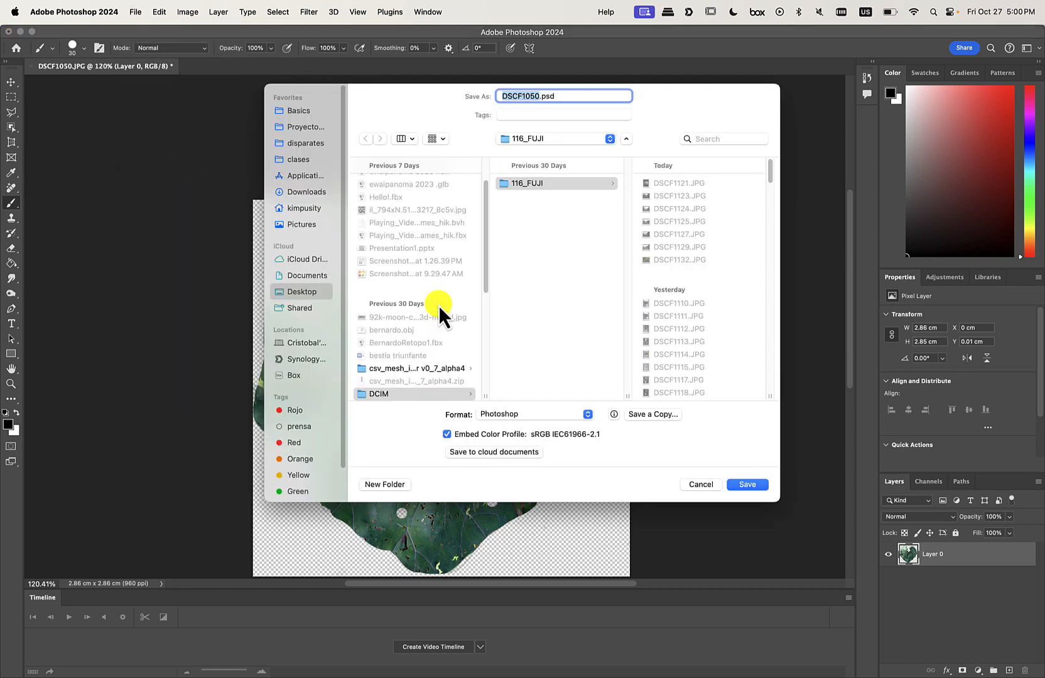
{"action": "left_click", "coordinate": [552, 416]}
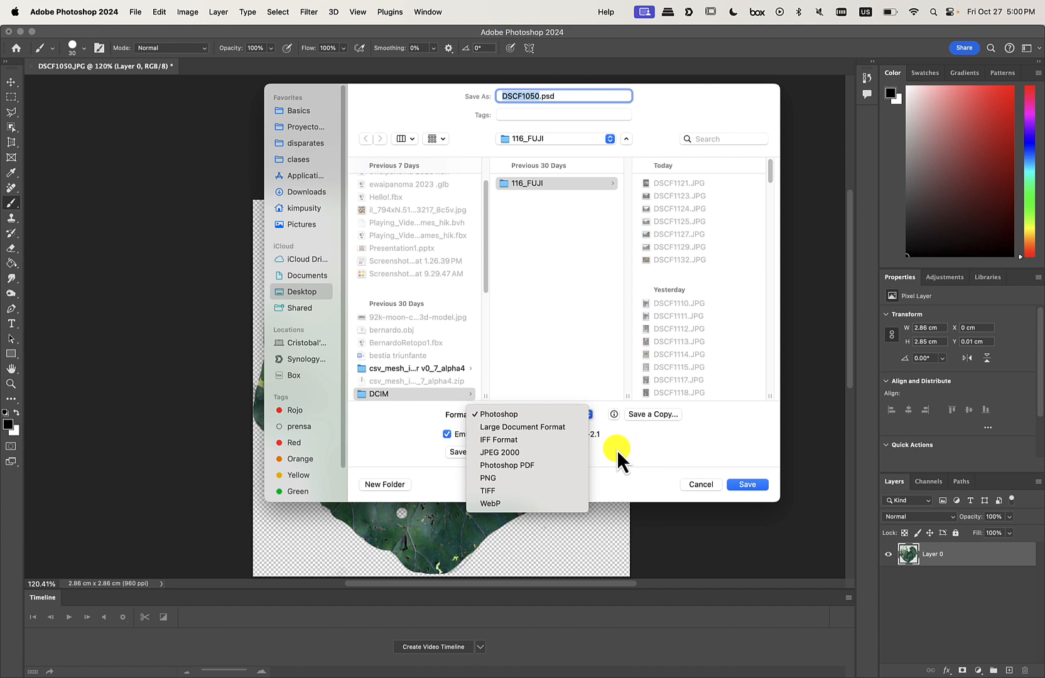
{"action": "left_click", "coordinate": [563, 488]}
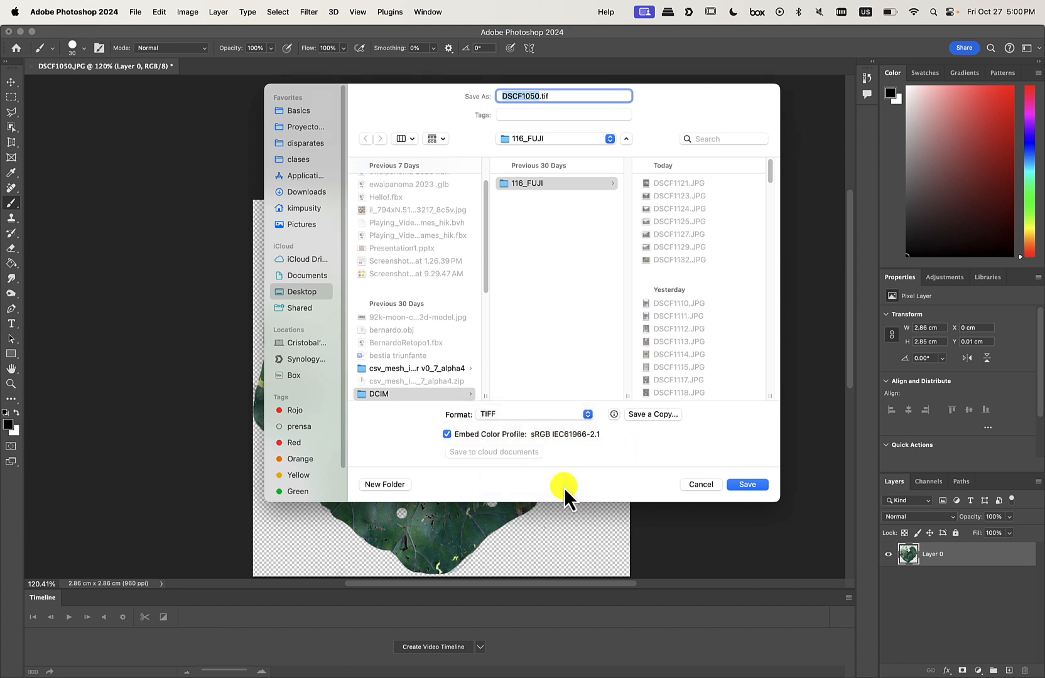
{"action": "left_click", "coordinate": [541, 415]}
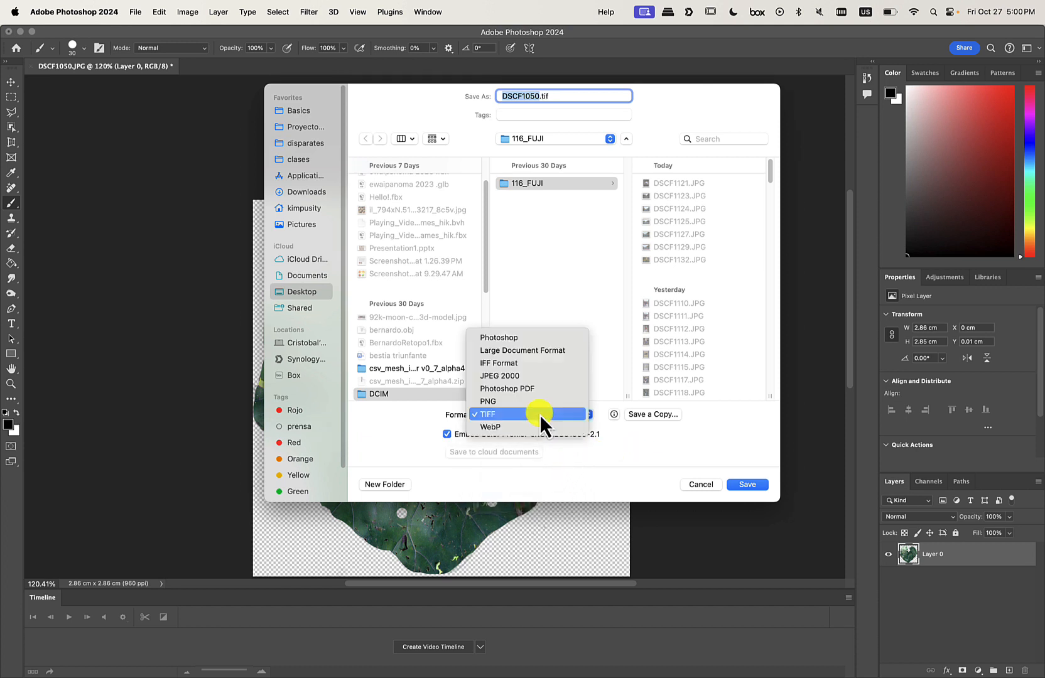
{"action": "left_click", "coordinate": [538, 396]}
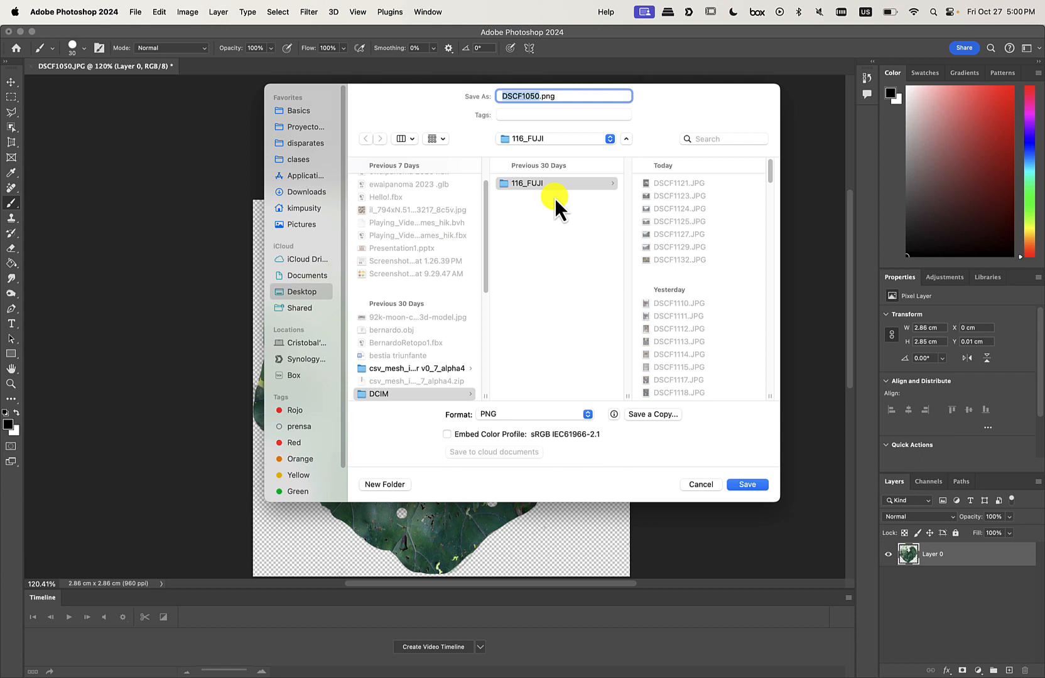
{"action": "type", "text": "leaf"}
{"action": "left_click", "coordinate": [749, 484]}
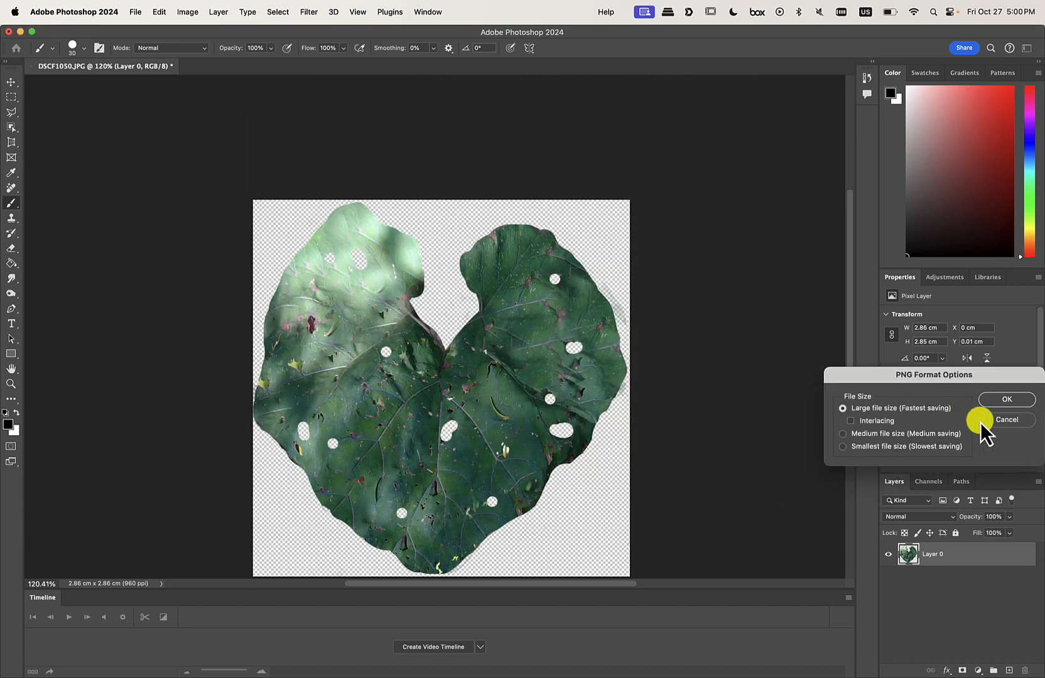
{"action": "left_click", "coordinate": [1007, 400]}
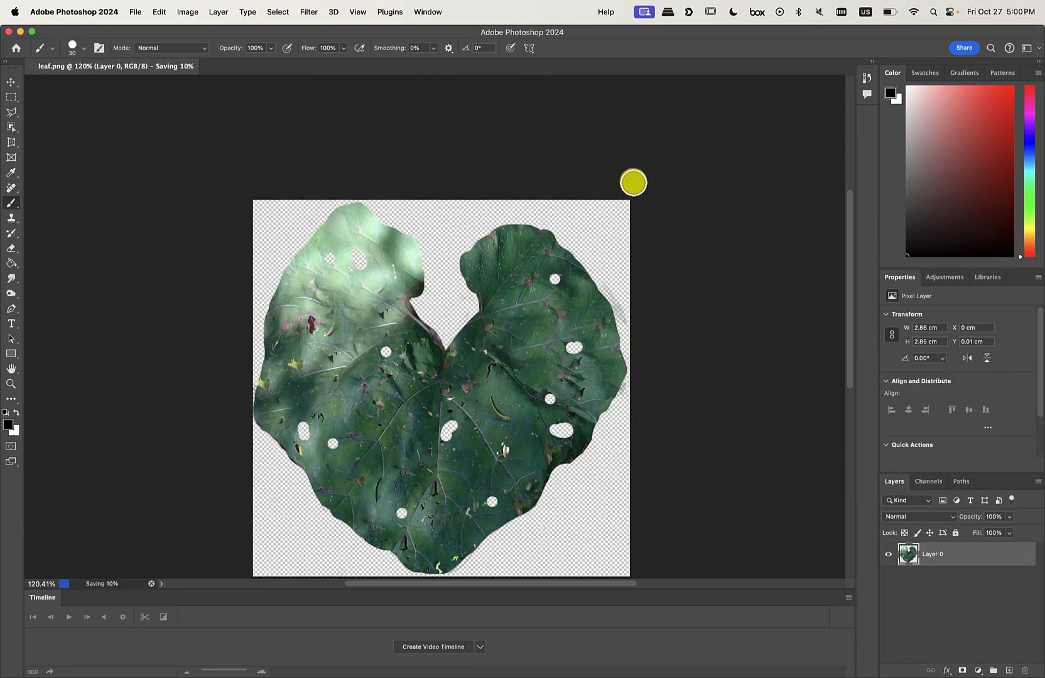
- Switch to Blender and give the plane a new material named leaf
{"action": "key", "text": "super+Tab"}
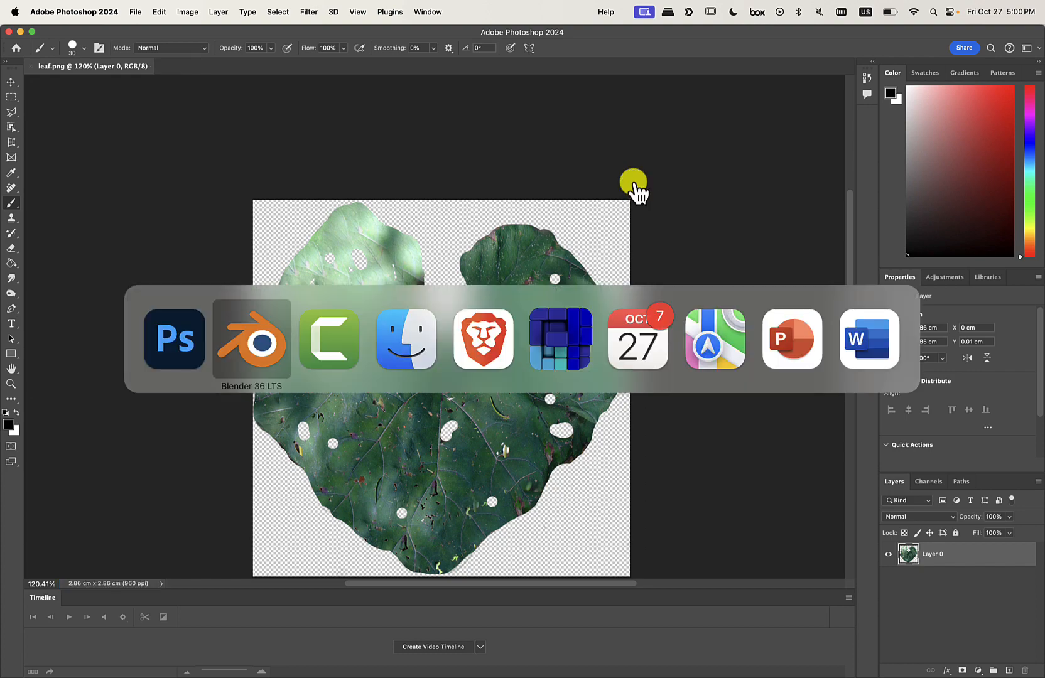
{"action": "scroll", "coordinate": [588, 322], "scroll_direction": "left", "scroll_amount": 5}
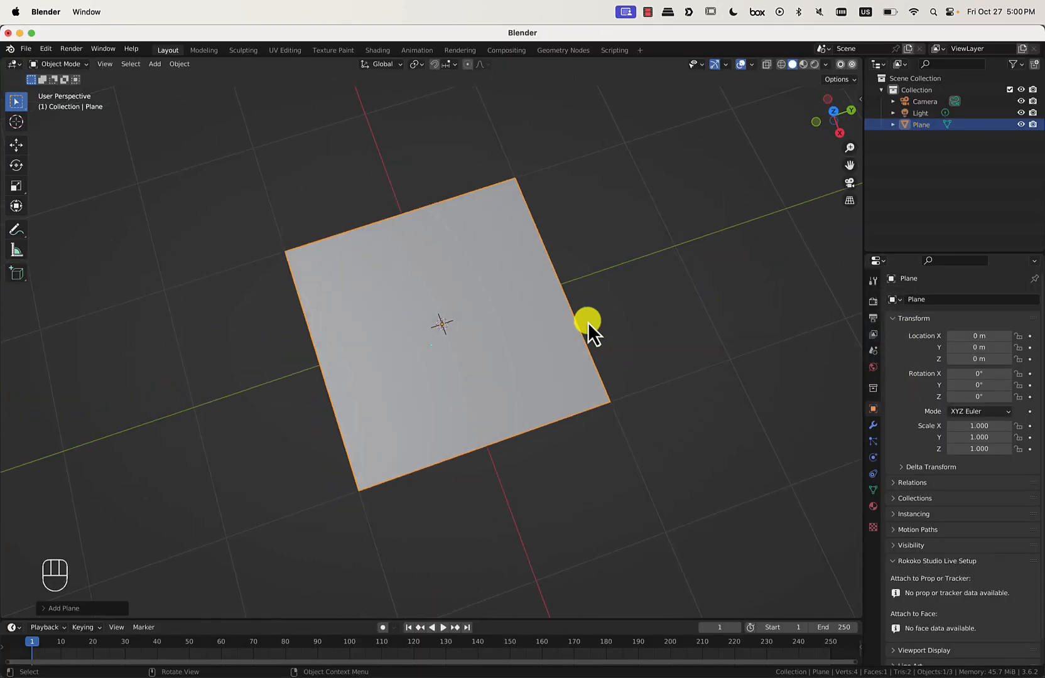
{"action": "scroll", "coordinate": [587, 322], "scroll_direction": "right", "scroll_amount": 8}
{"action": "scroll", "coordinate": [587, 322], "scroll_direction": "down", "scroll_amount": 2}
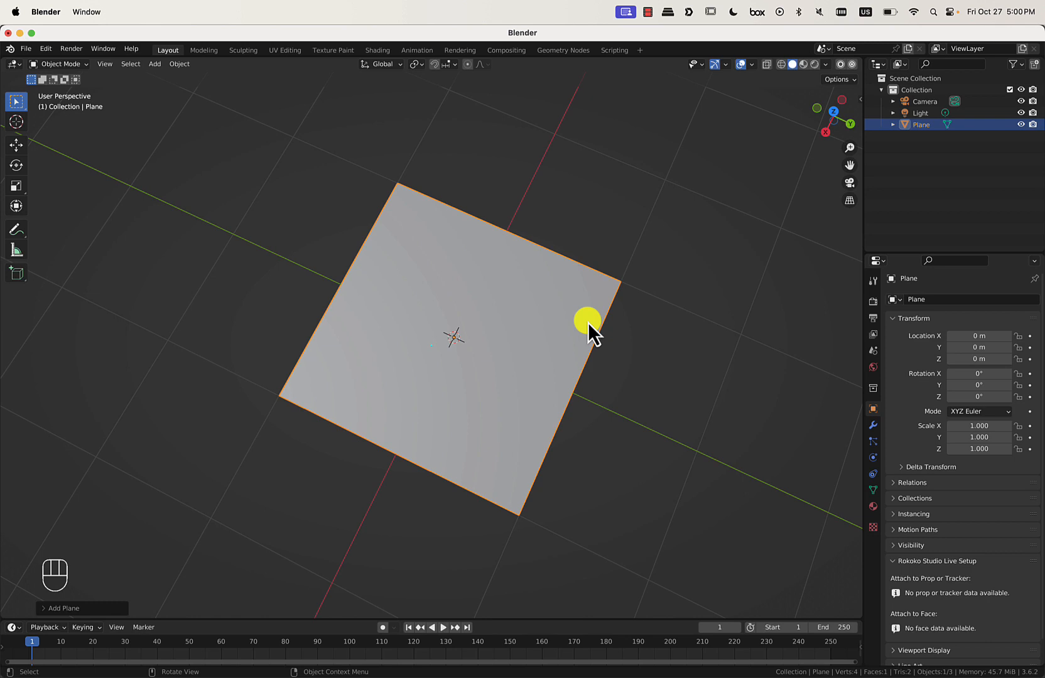
{"action": "scroll", "coordinate": [588, 323], "scroll_direction": "left", "scroll_amount": 5}
{"action": "scroll", "coordinate": [588, 323], "scroll_direction": "down", "scroll_amount": 2}
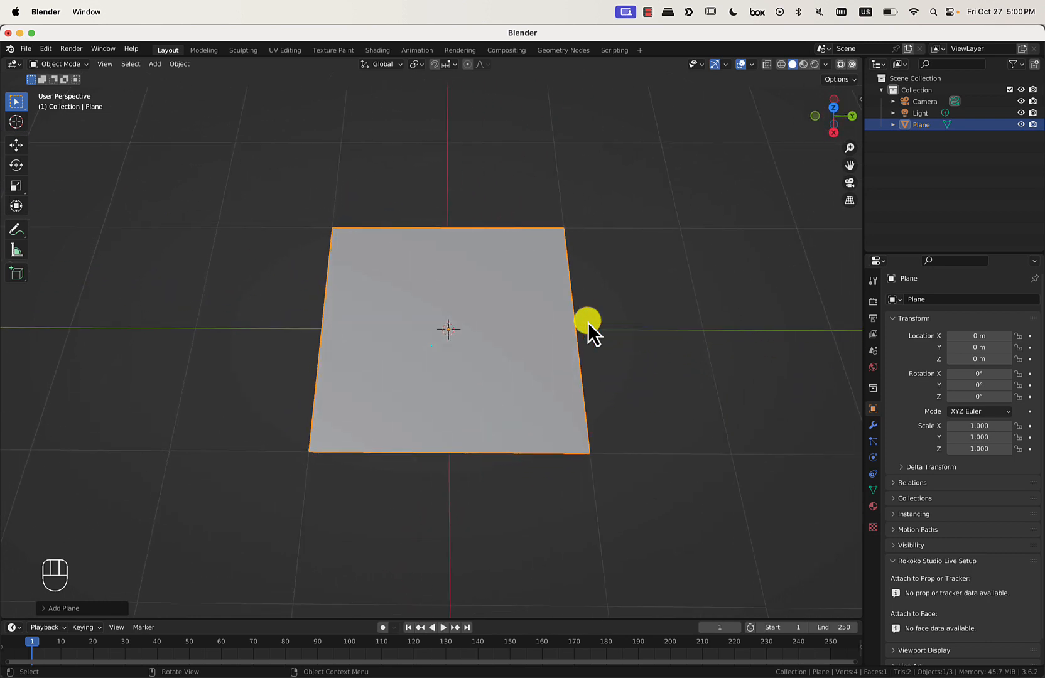
{"action": "scroll", "coordinate": [635, 382], "scroll_direction": "left", "scroll_amount": 5}
{"action": "scroll", "coordinate": [634, 381], "scroll_direction": "down", "scroll_amount": 2}
{"action": "scroll", "coordinate": [635, 381], "scroll_direction": "right", "scroll_amount": 4}
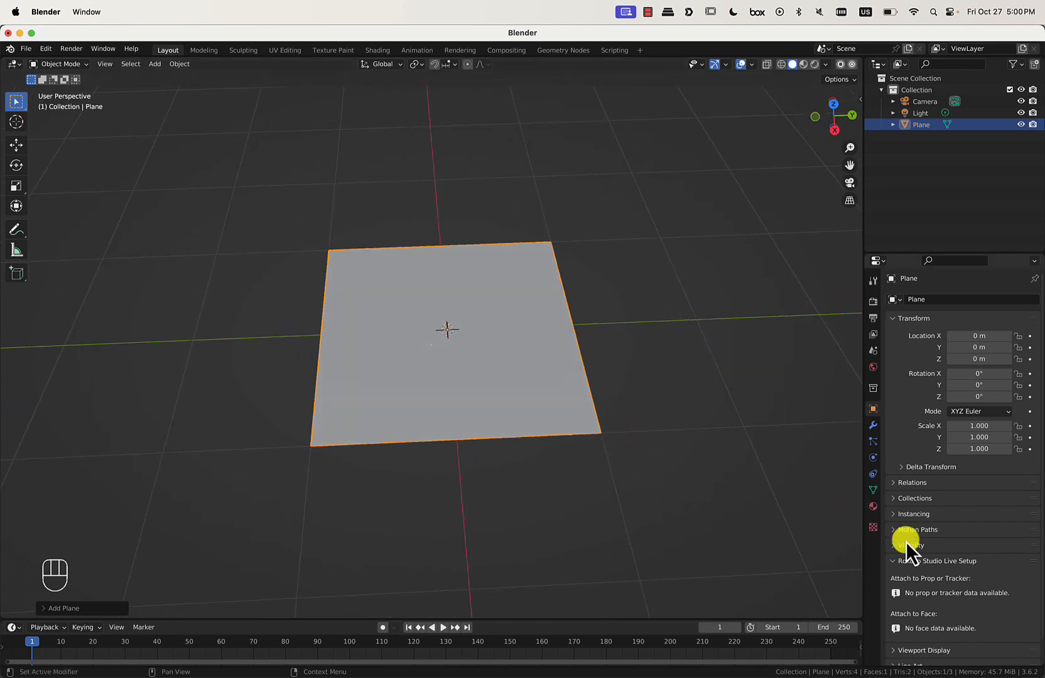
{"action": "left_click", "coordinate": [875, 508]}
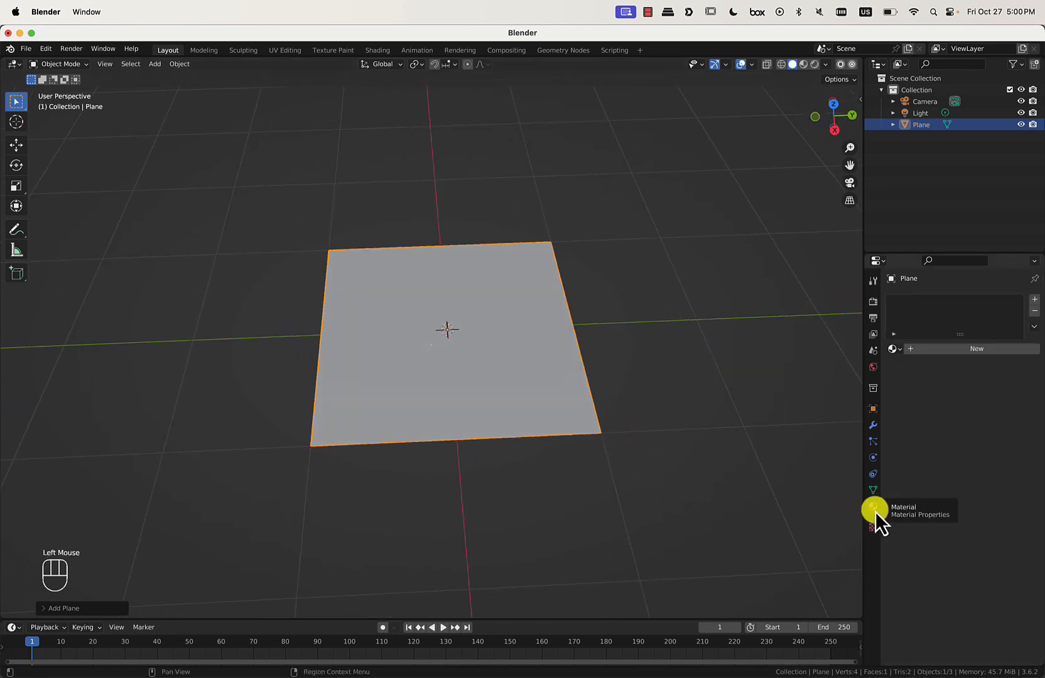
{"action": "key", "text": "ctrl"}
{"action": "left_click", "coordinate": [974, 349]}
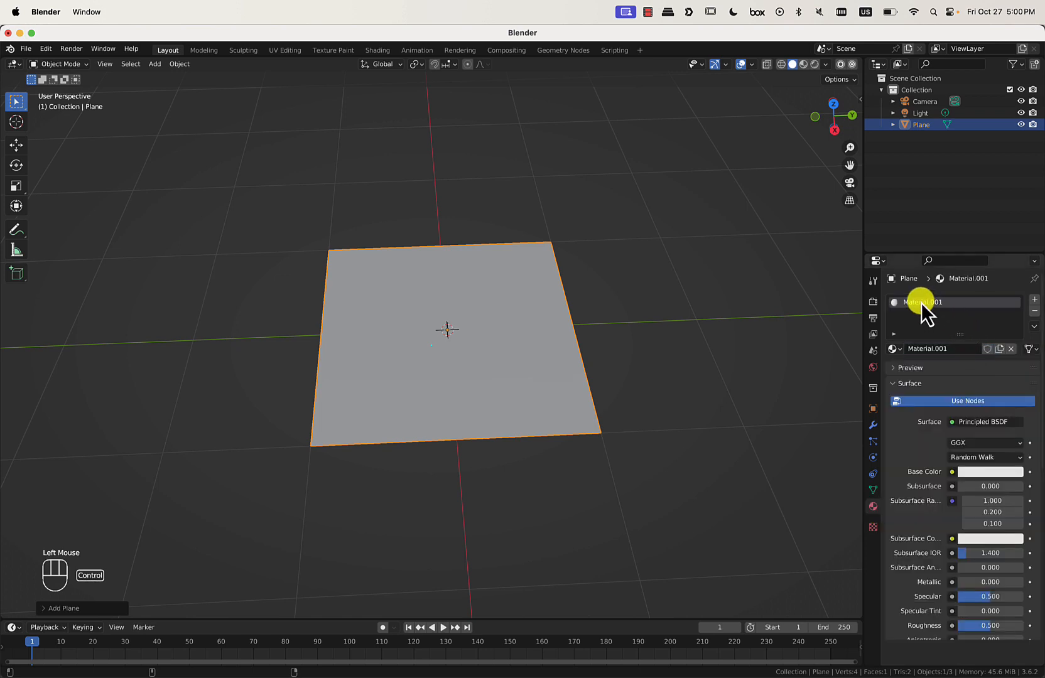
{"action": "double_click", "coordinate": [921, 302]}
{"action": "type", "text": "leaf"}
{"action": "key", "text": "Return"}
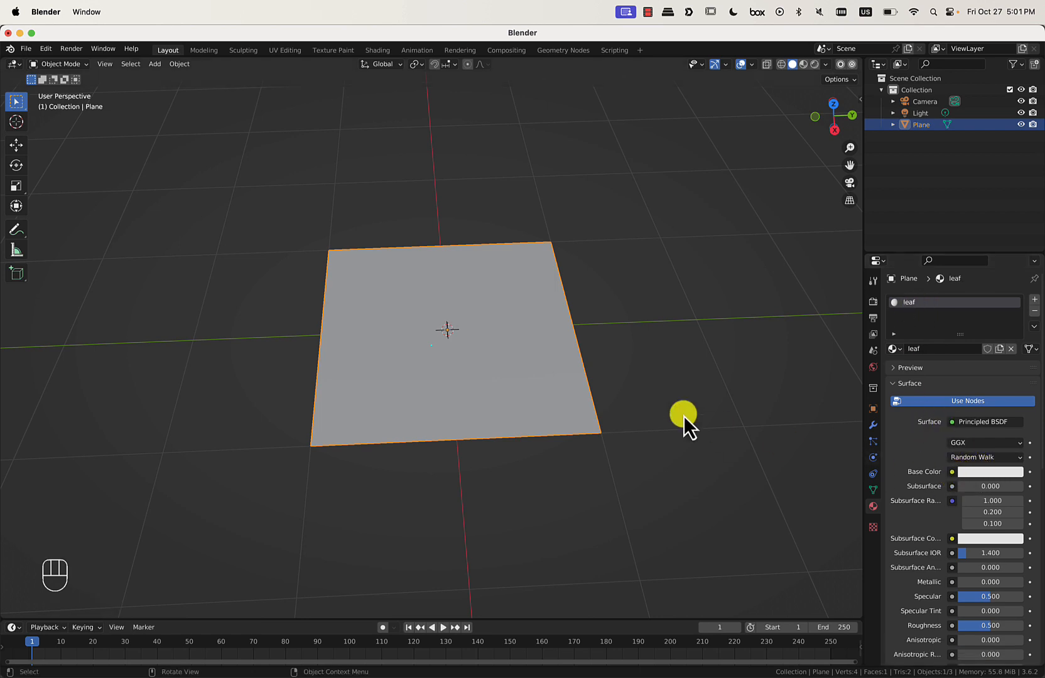
- Enable Screen Space Refraction in the leaf material's settings
{"action": "scroll", "coordinate": [945, 554], "scroll_direction": "down", "scroll_amount": 10}
{"action": "scroll", "coordinate": [945, 554], "scroll_direction": "up", "scroll_amount": 1}
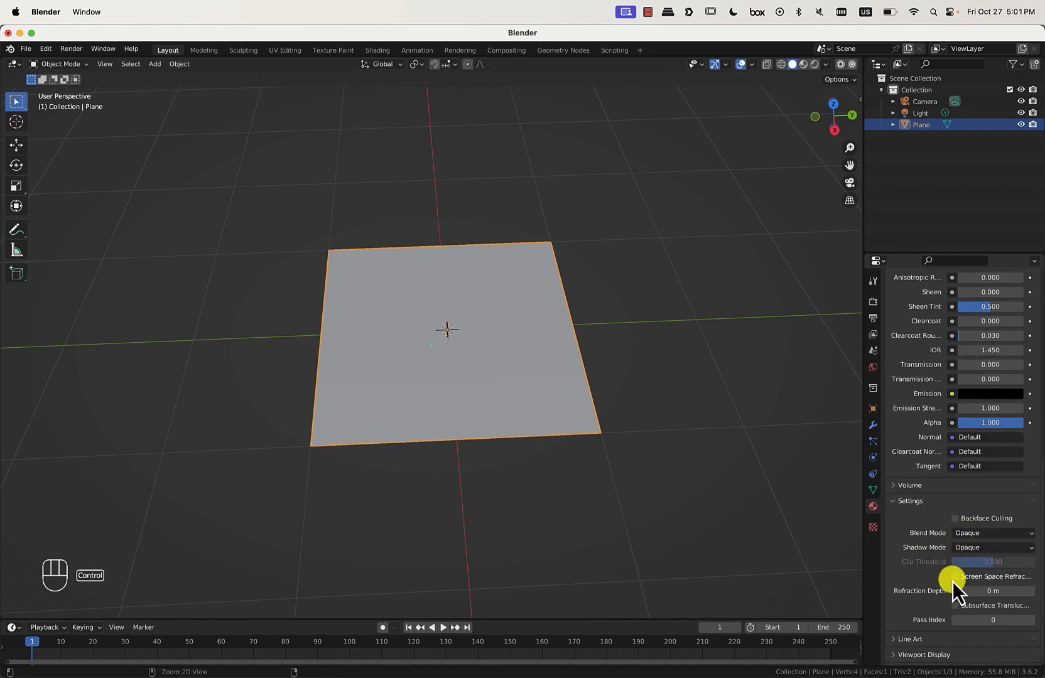
{"action": "scroll", "coordinate": [934, 568], "scroll_direction": "down", "scroll_amount": 1}
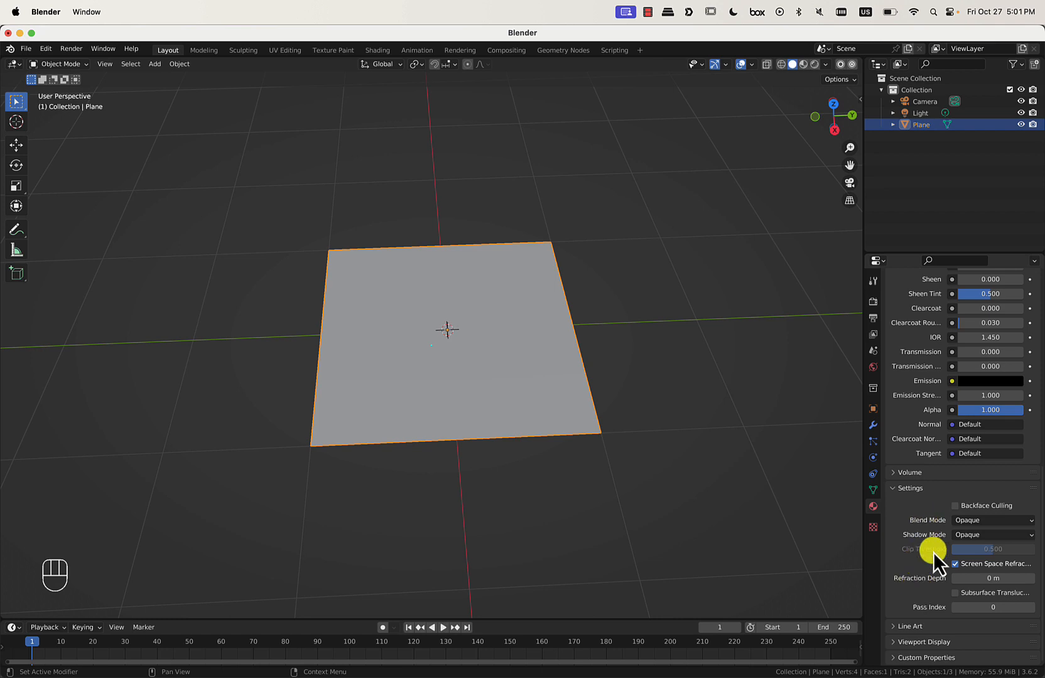
{"action": "scroll", "coordinate": [916, 477], "scroll_direction": "up", "scroll_amount": 12}
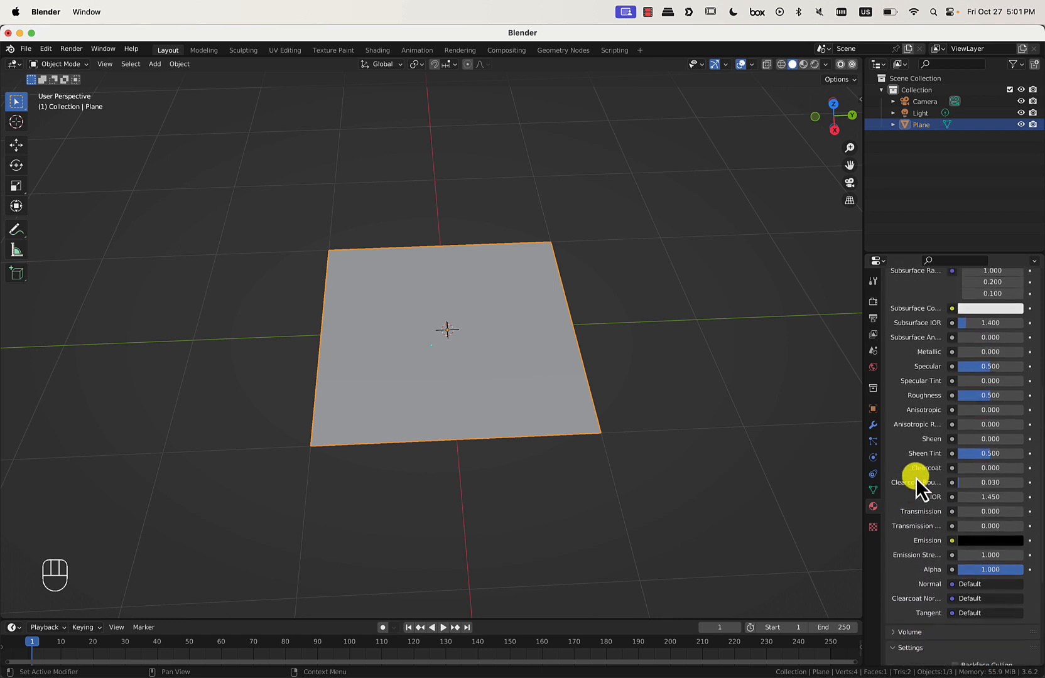
- Set the leaf material's blend mode to Alpha Blend and its shadow mode to Alpha Hashed
{"action": "scroll", "coordinate": [916, 477], "scroll_direction": "down", "scroll_amount": 12}
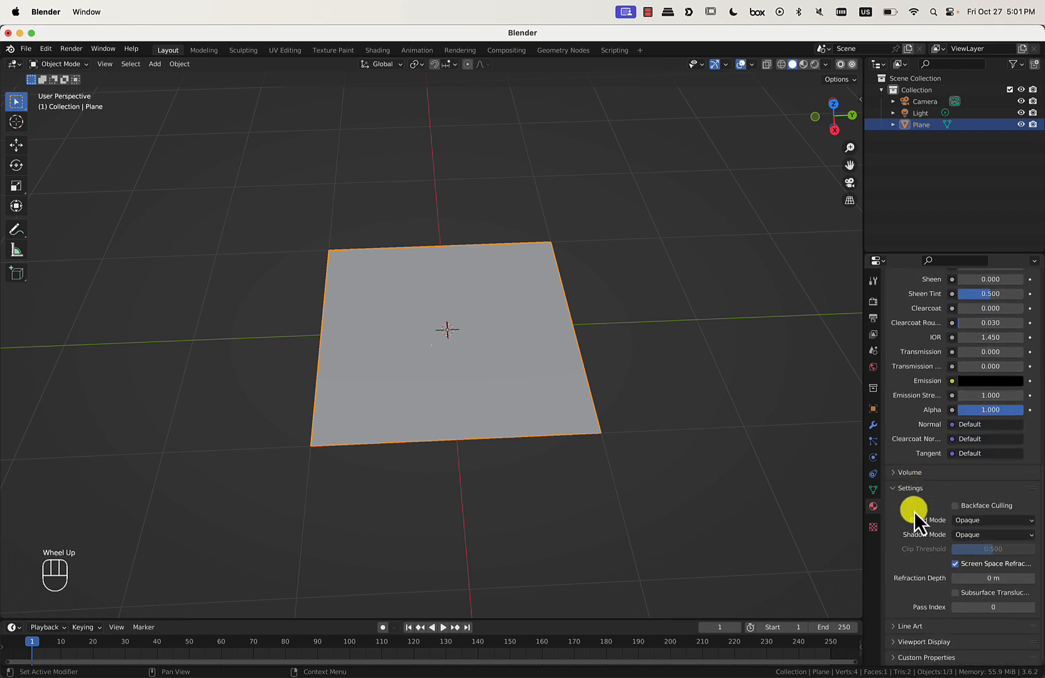
{"action": "scroll", "coordinate": [918, 493], "scroll_direction": "up", "scroll_amount": 1}
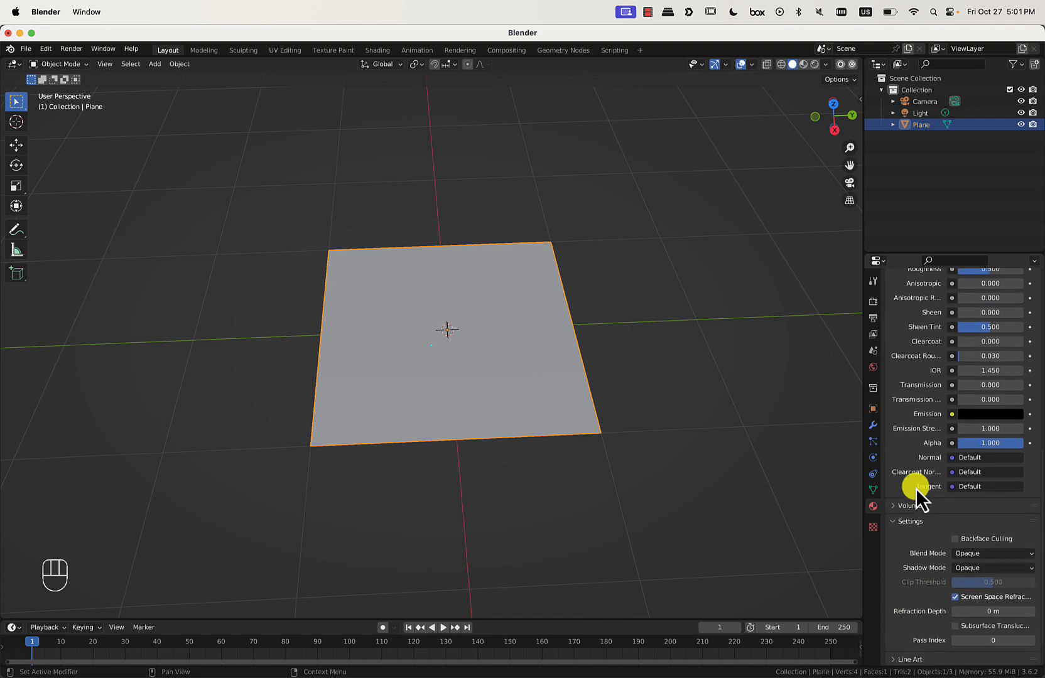
{"action": "scroll", "coordinate": [927, 547], "scroll_direction": "down", "scroll_amount": 1}
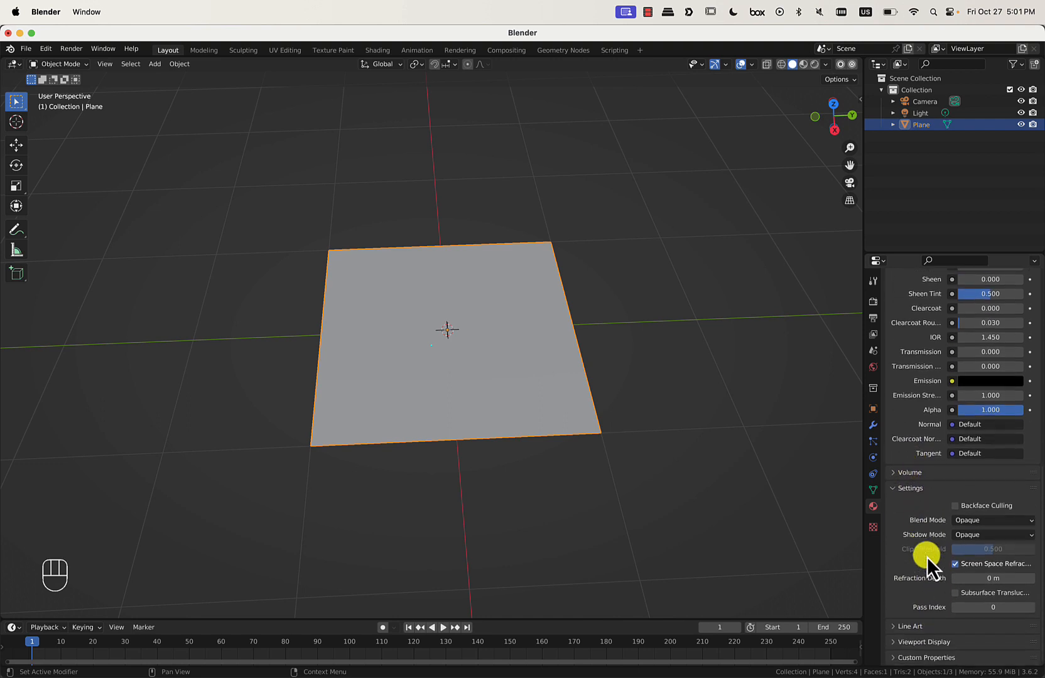
{"action": "left_click", "coordinate": [978, 523]}
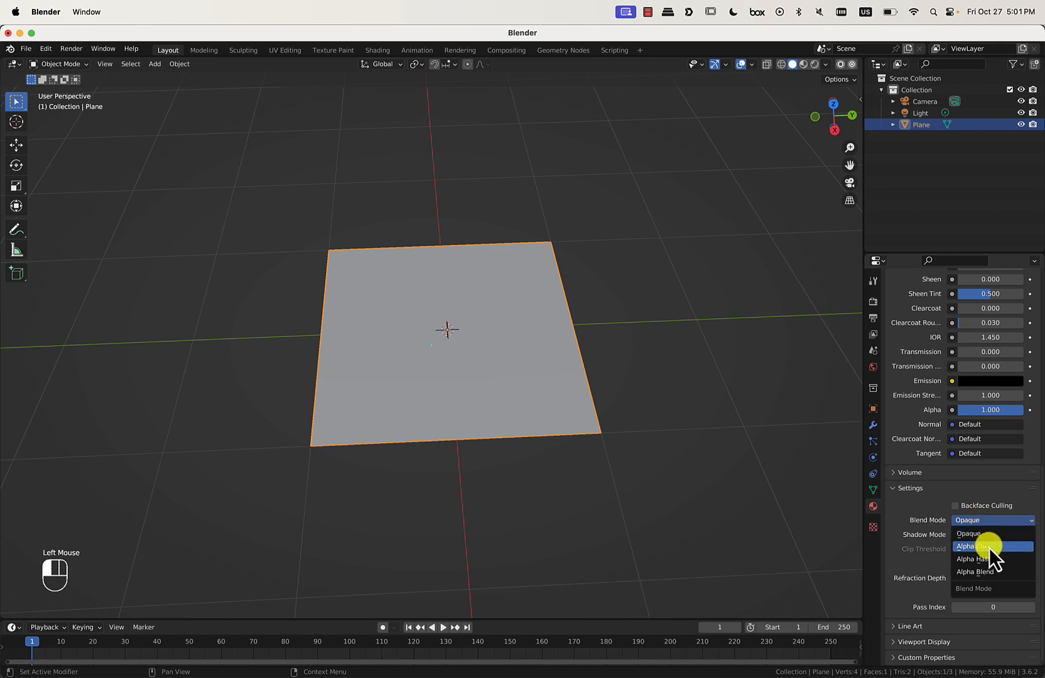
{"action": "left_click", "coordinate": [990, 573]}
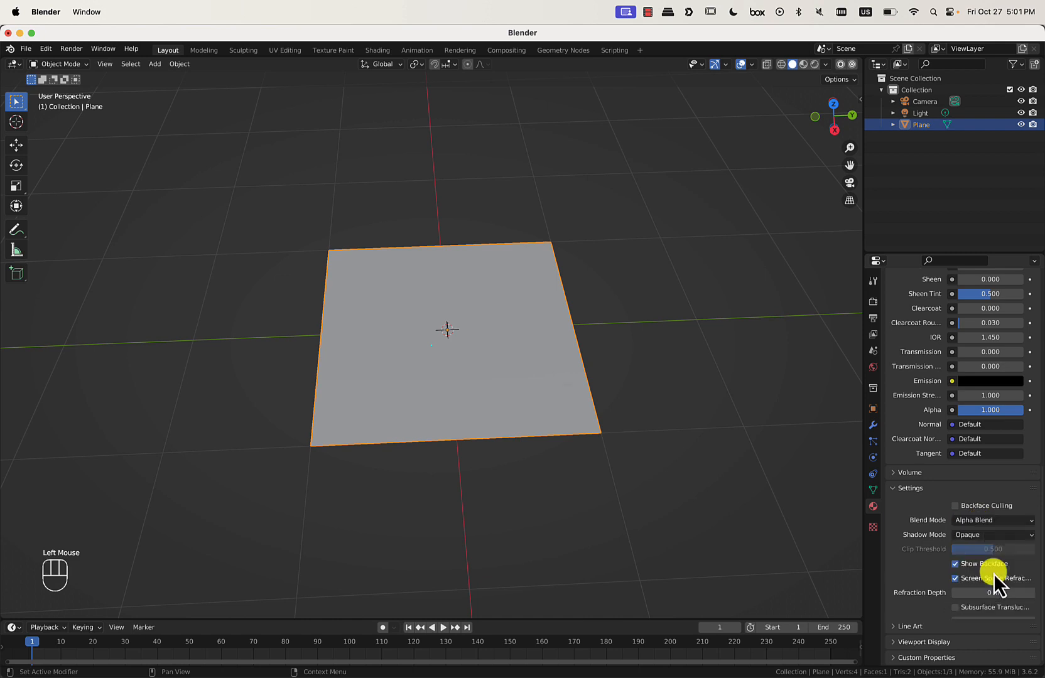
{"action": "left_click", "coordinate": [982, 534]}
{"action": "left_click", "coordinate": [987, 586]}
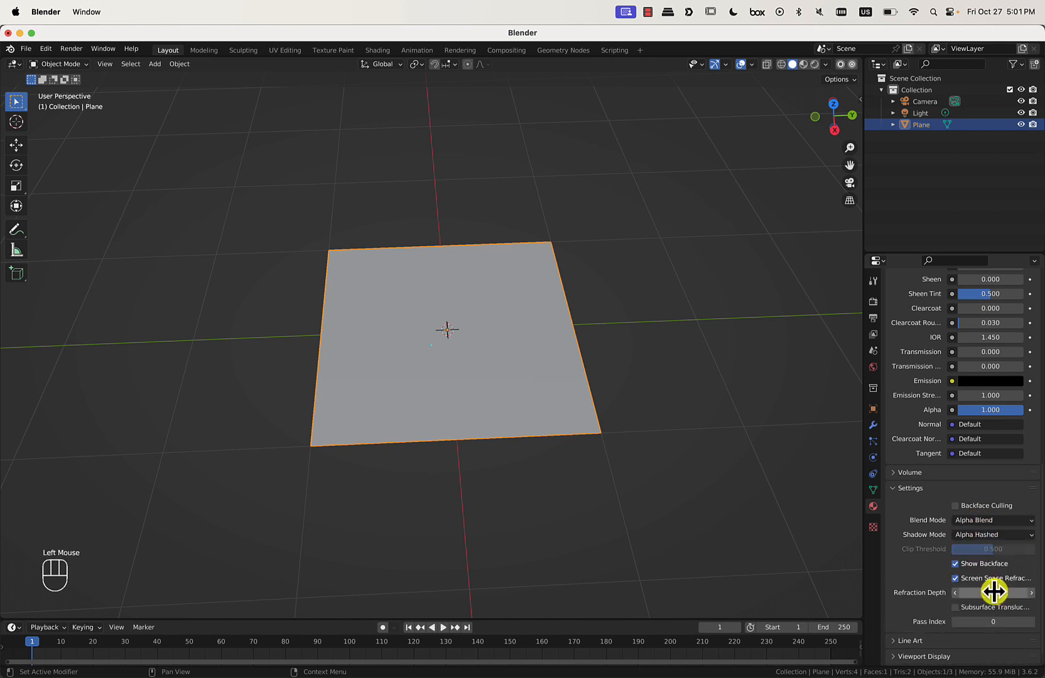
- Set both the shadow mode and the blend mode of the leaf material to Alpha Clip
{"action": "left_click", "coordinate": [999, 535]}
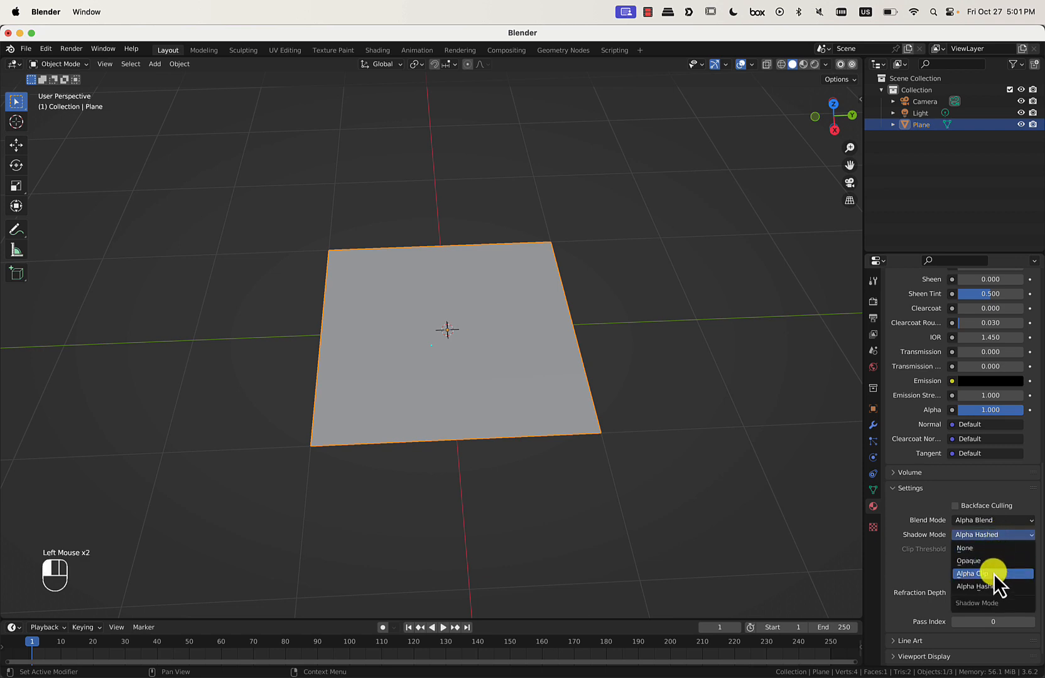
{"action": "left_click", "coordinate": [996, 576]}
{"action": "left_click", "coordinate": [999, 522]}
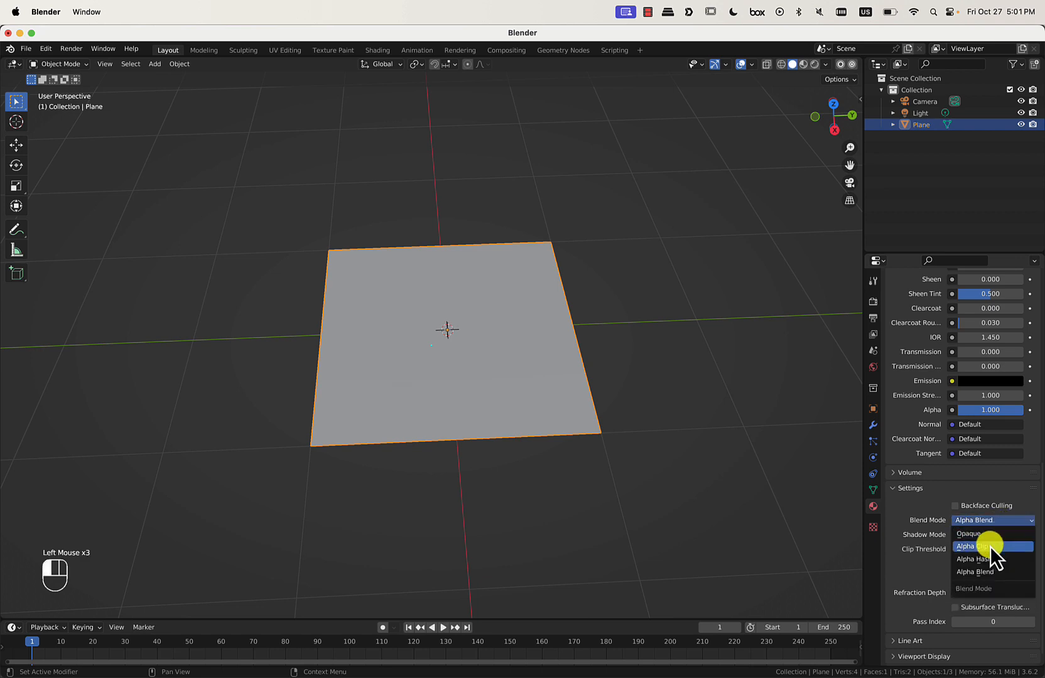
{"action": "left_click", "coordinate": [990, 547]}
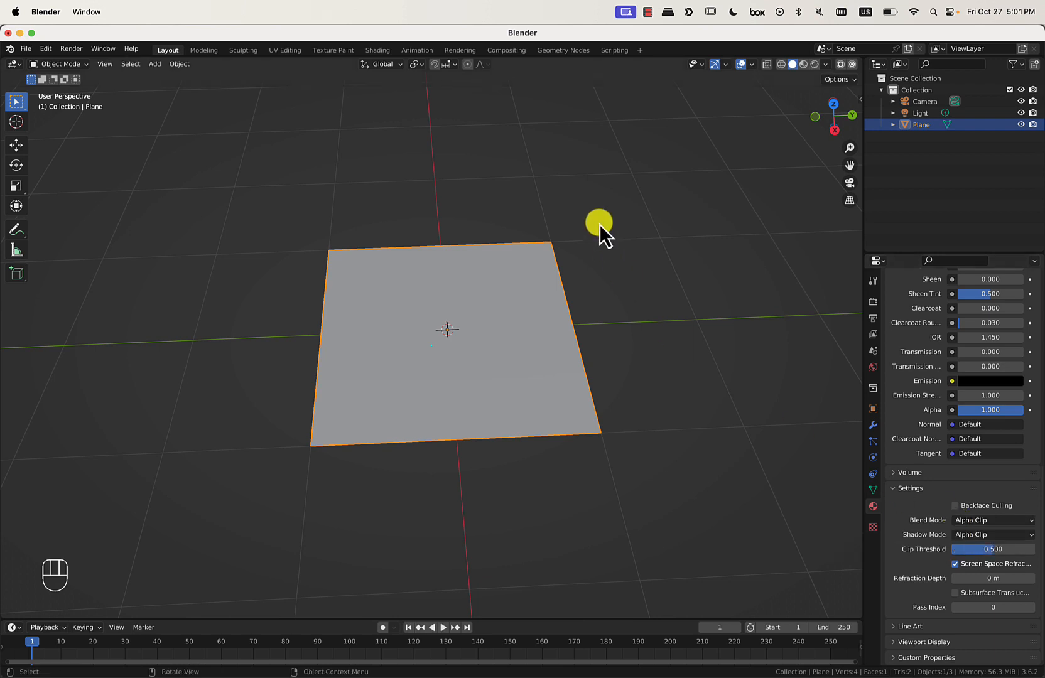
- Switch to the Shading workspace and add an Image Texture node beside the Principled BSDF of the leaf material
{"action": "left_click", "coordinate": [382, 54]}
{"action": "scroll", "coordinate": [388, 586], "scroll_direction": "down", "scroll_amount": 4}
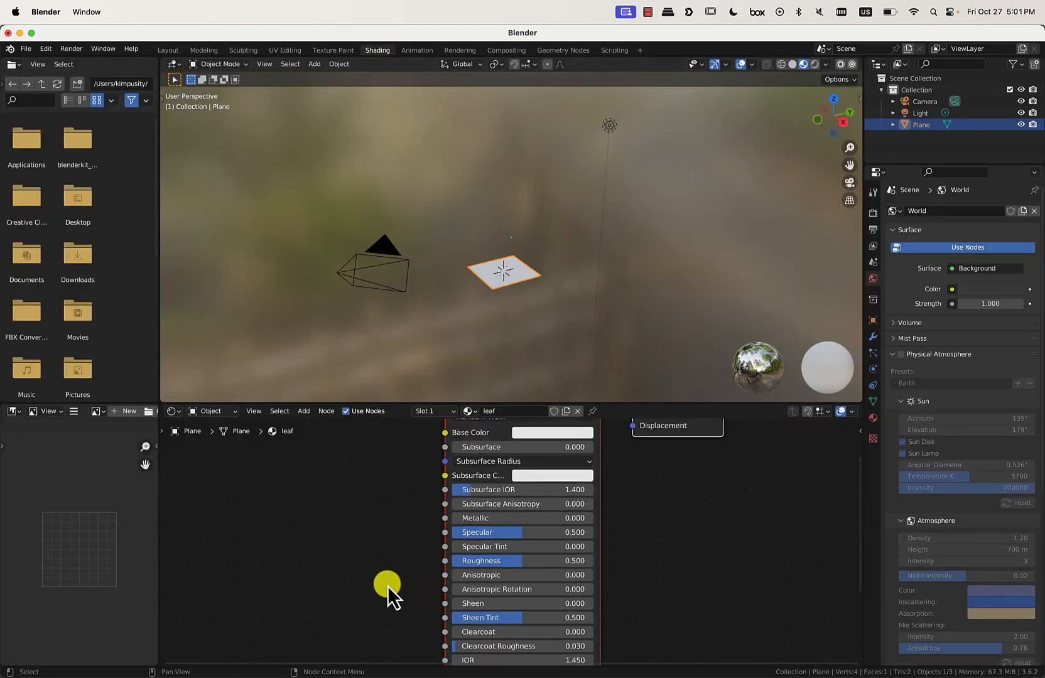
{"action": "scroll", "coordinate": [396, 566], "scroll_direction": "left", "scroll_amount": 3}
{"action": "scroll", "coordinate": [408, 540], "scroll_direction": "down", "scroll_amount": 2}
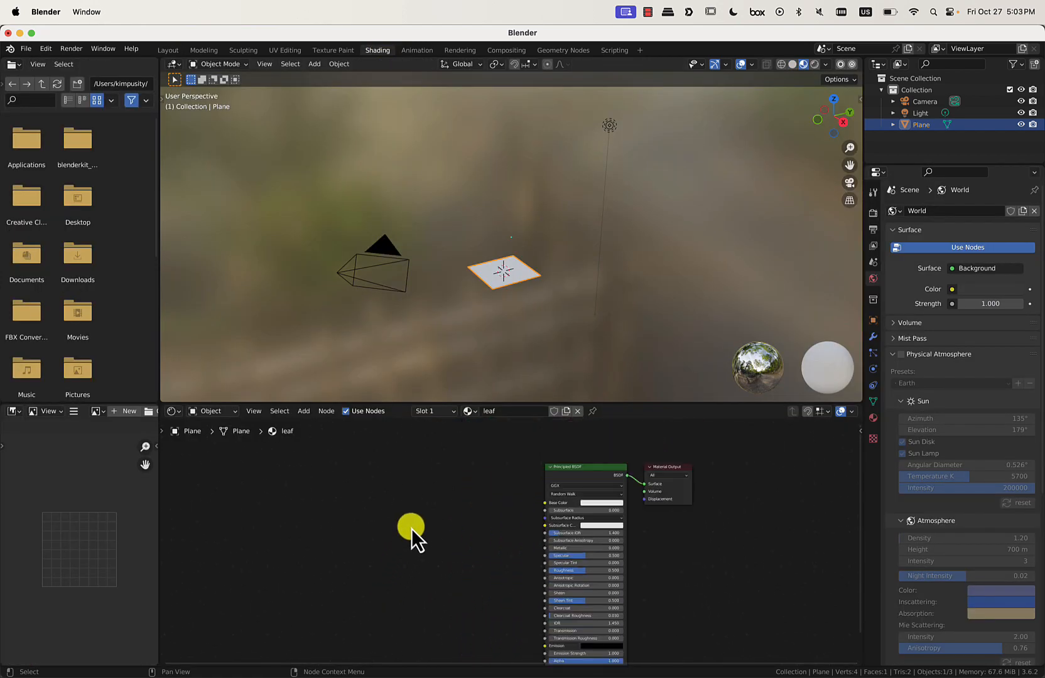
{"action": "left_click", "coordinate": [305, 411]}
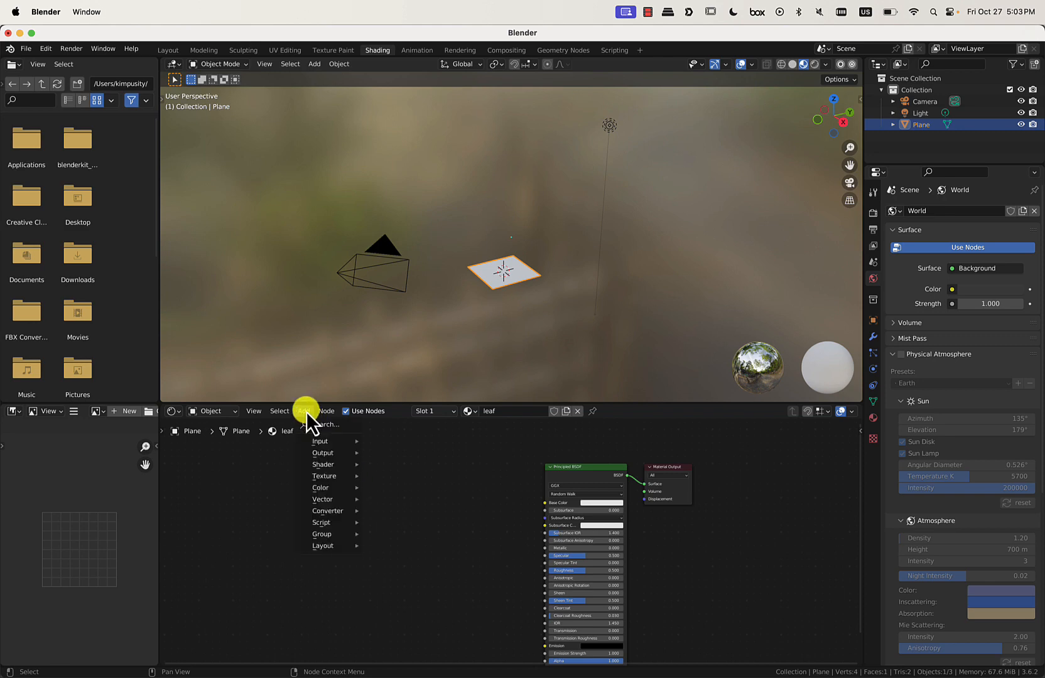
{"action": "mouse_move", "coordinate": [323, 443]}
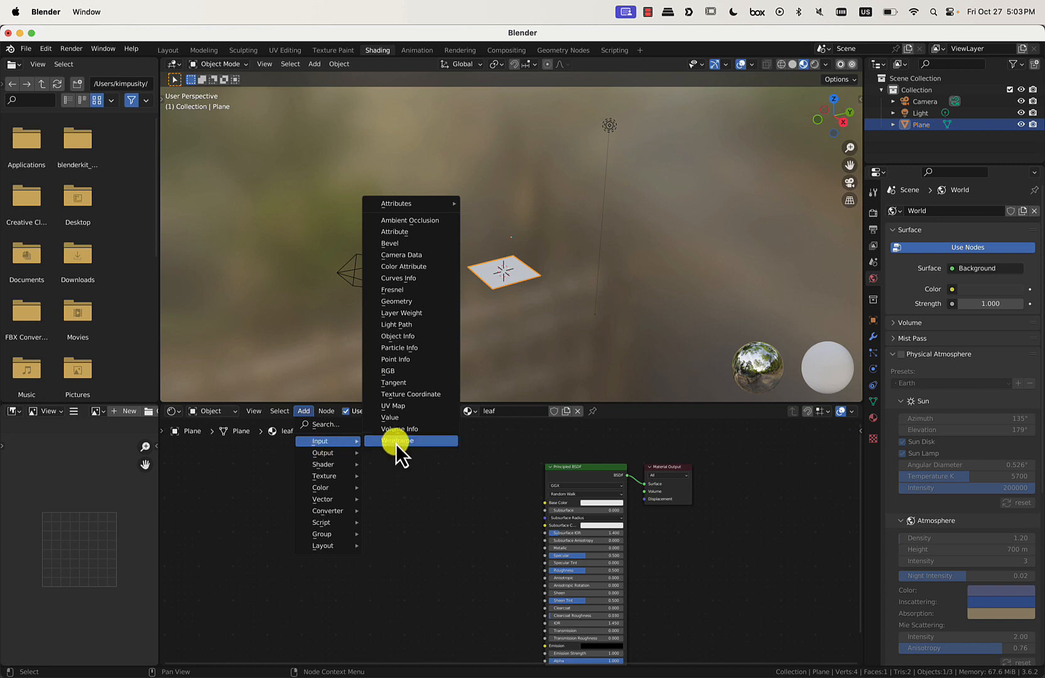
{"action": "left_click", "coordinate": [327, 425]}
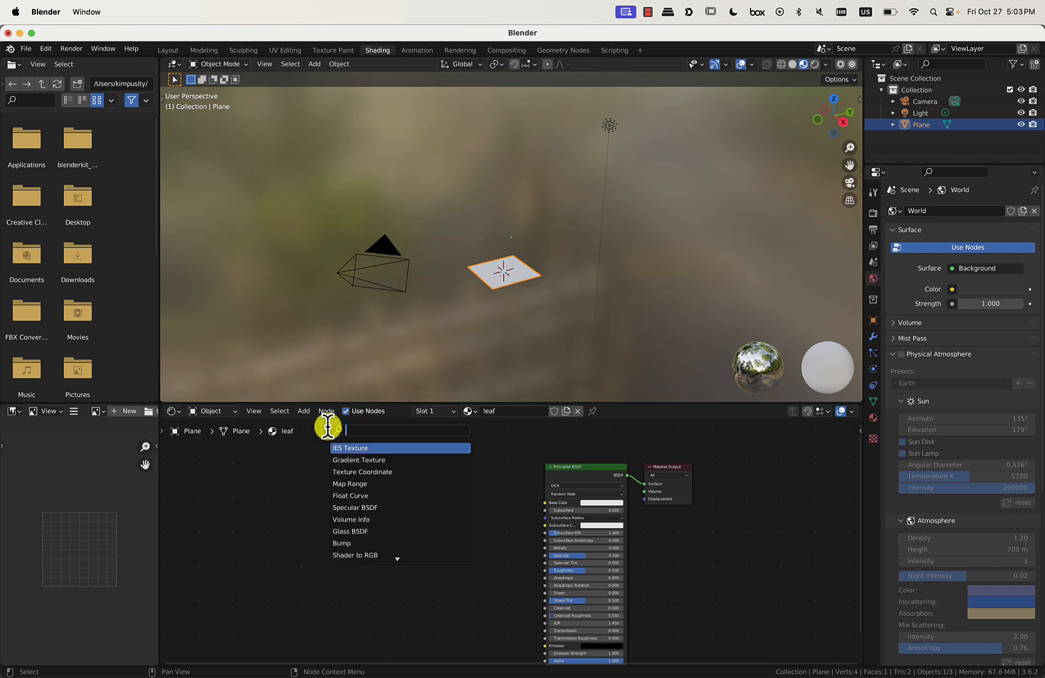
{"action": "type", "text": "image"}
{"action": "key", "text": "Return"}
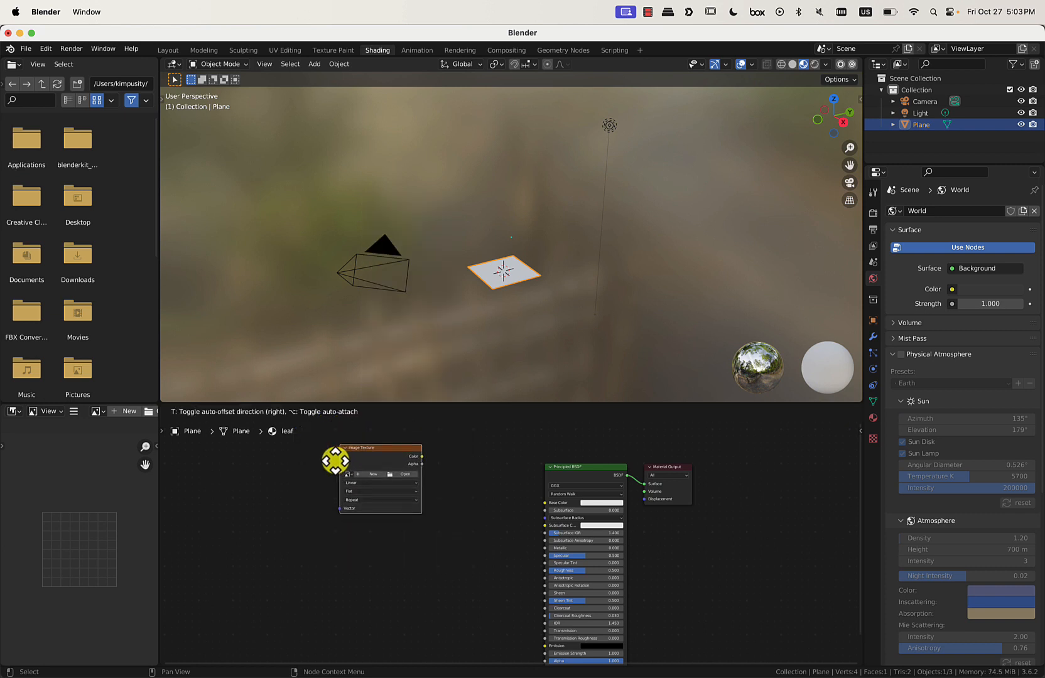
{"action": "left_click", "coordinate": [406, 471]}
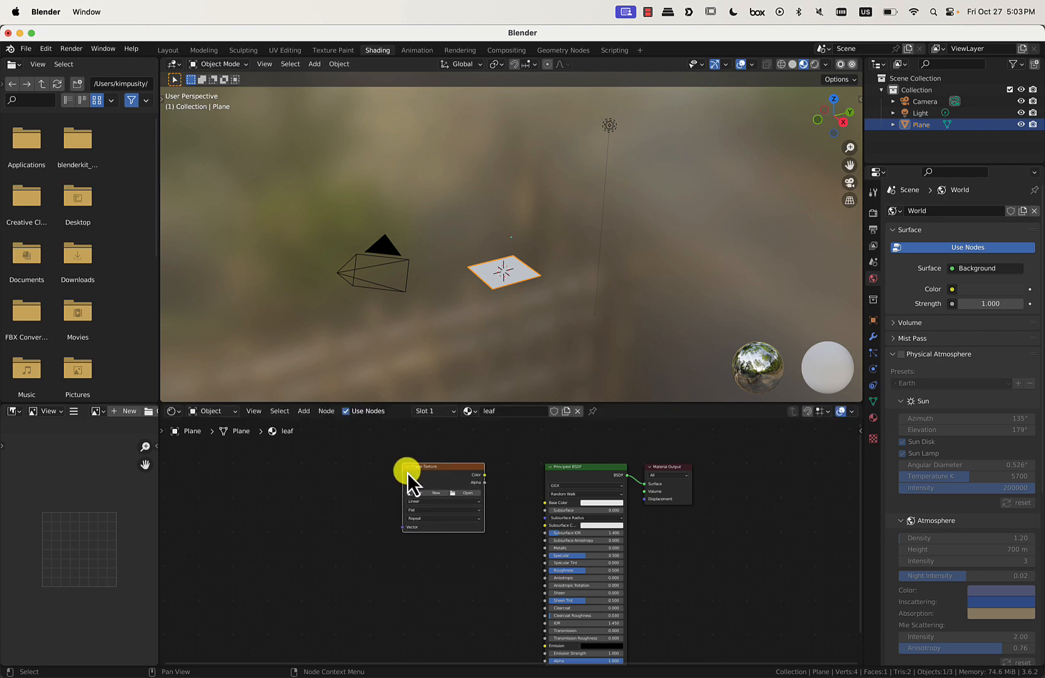
- Load leaf.png from the Desktop folder into the Image Texture node
{"action": "left_click", "coordinate": [466, 493]}
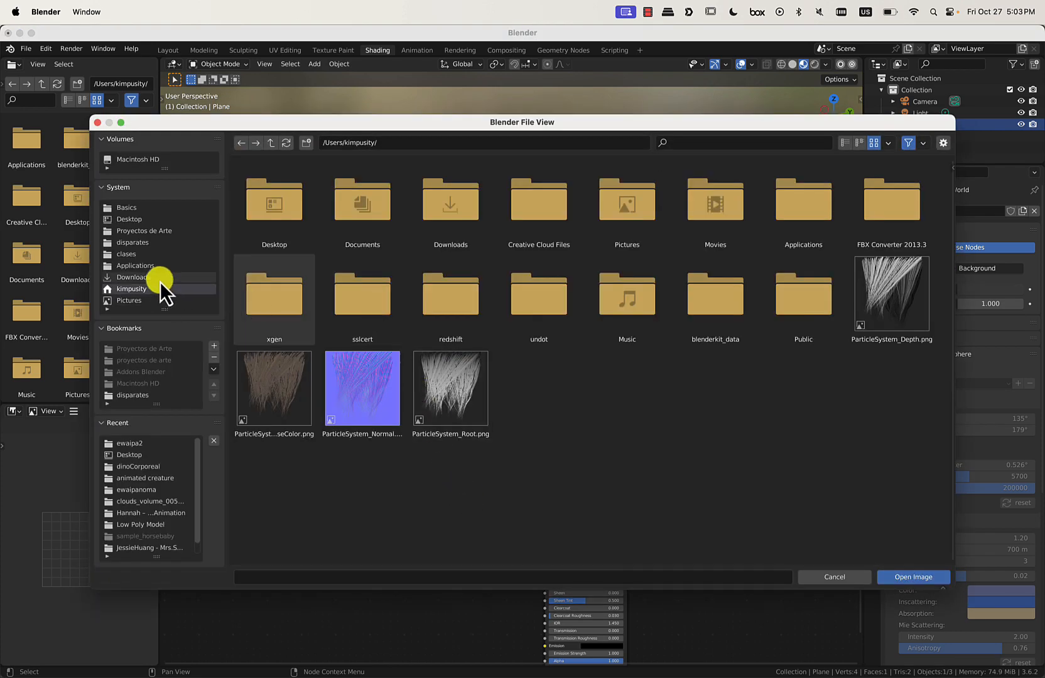
{"action": "left_click", "coordinate": [142, 219]}
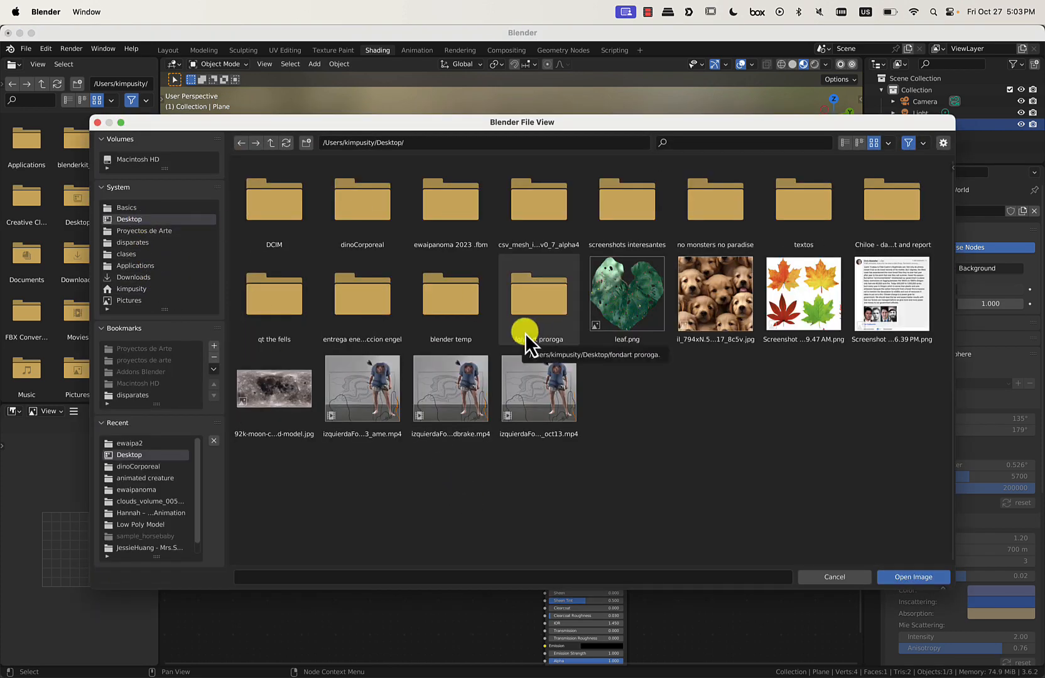
{"action": "left_click", "coordinate": [617, 310]}
{"action": "double_click", "coordinate": [617, 310]}
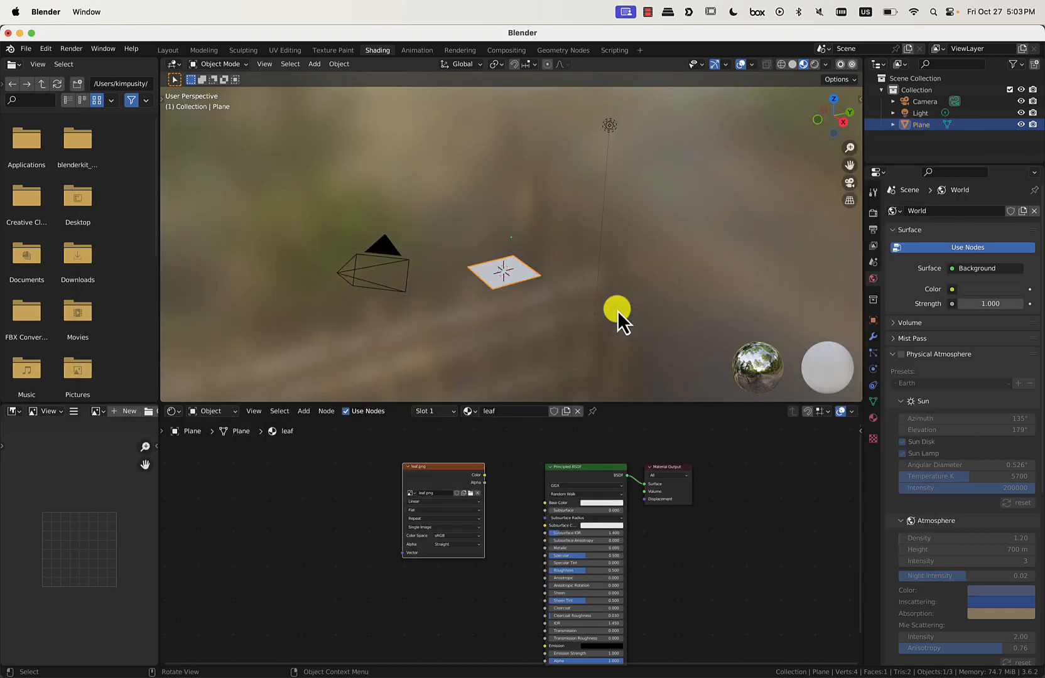
- Connect the leaf.png texture's Color output to the Principled BSDF's Base Color and inspect the textured plane up close
{"action": "left_click_drag", "start_coordinate": [485, 475], "coordinate": [545, 504]}
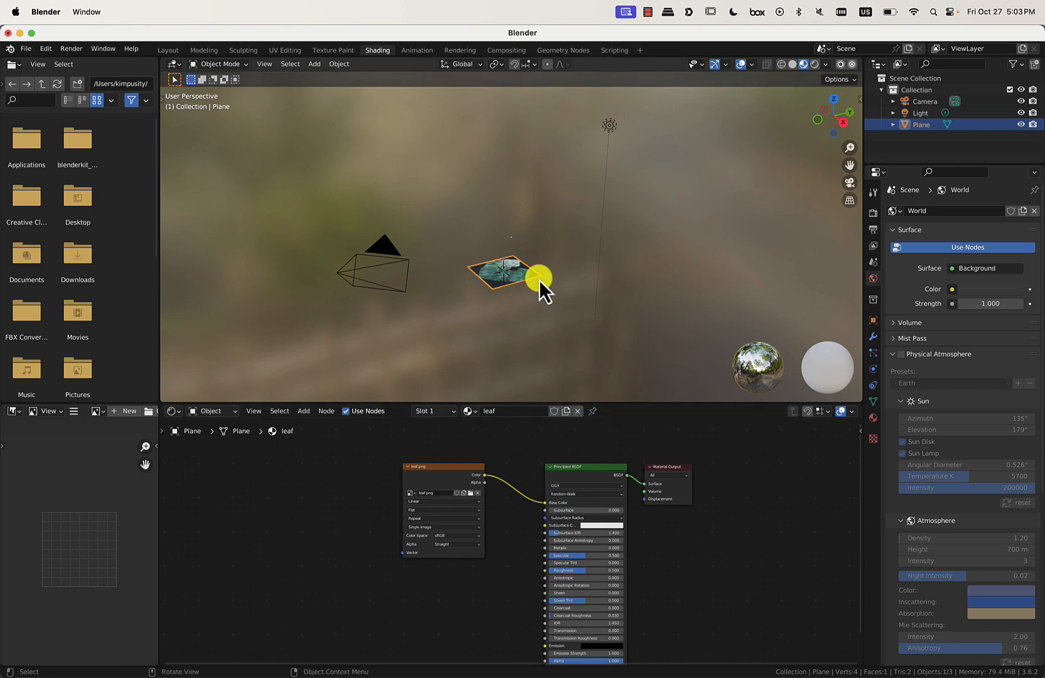
{"action": "scroll", "coordinate": [539, 279], "scroll_direction": "up", "scroll_amount": 5}
{"action": "scroll", "coordinate": [539, 279], "scroll_direction": "up", "scroll_amount": 8}
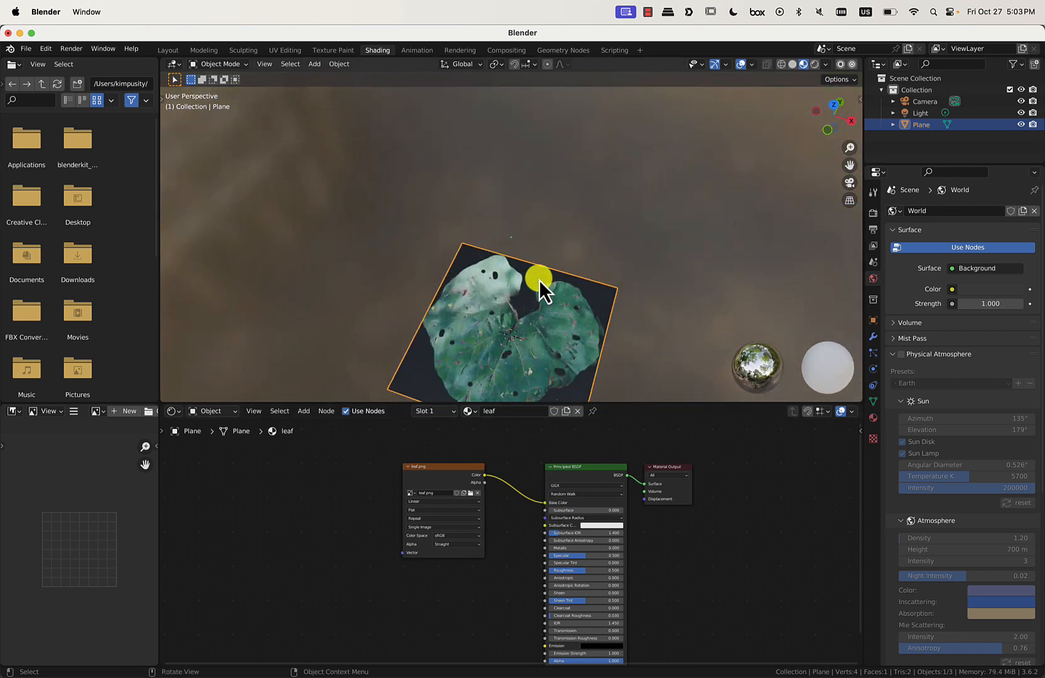
{"action": "scroll", "coordinate": [539, 280], "scroll_direction": "down", "scroll_amount": 5, "text": "shift"}
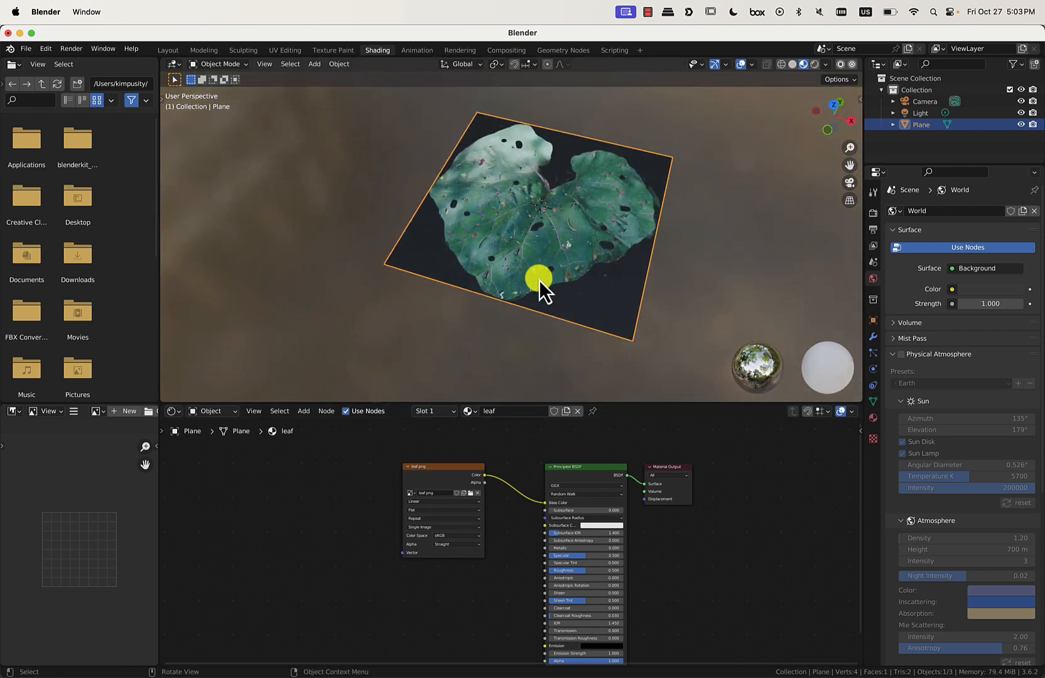
{"action": "scroll", "coordinate": [539, 279], "scroll_direction": "up", "scroll_amount": 2}
- Move the leaf.png node farther from the shader and connect its Alpha output to the Principled BSDF's Alpha input
{"action": "left_click_drag", "start_coordinate": [466, 468], "coordinate": [378, 475]}
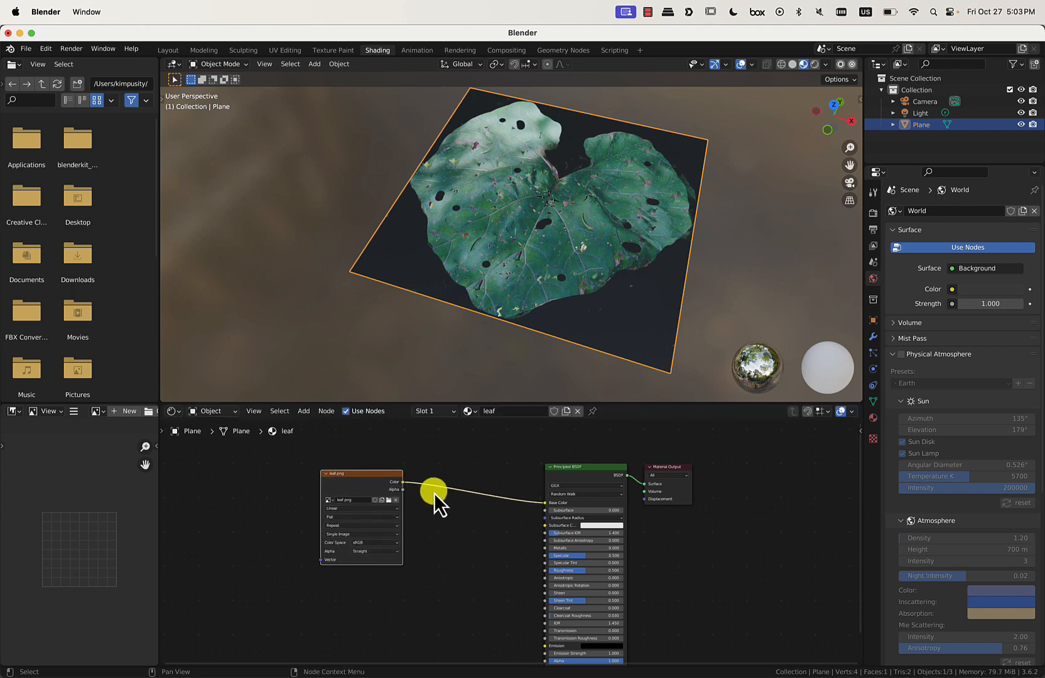
{"action": "scroll", "coordinate": [416, 514], "scroll_direction": "up", "scroll_amount": 4}
{"action": "scroll", "coordinate": [416, 514], "scroll_direction": "down", "scroll_amount": 5}
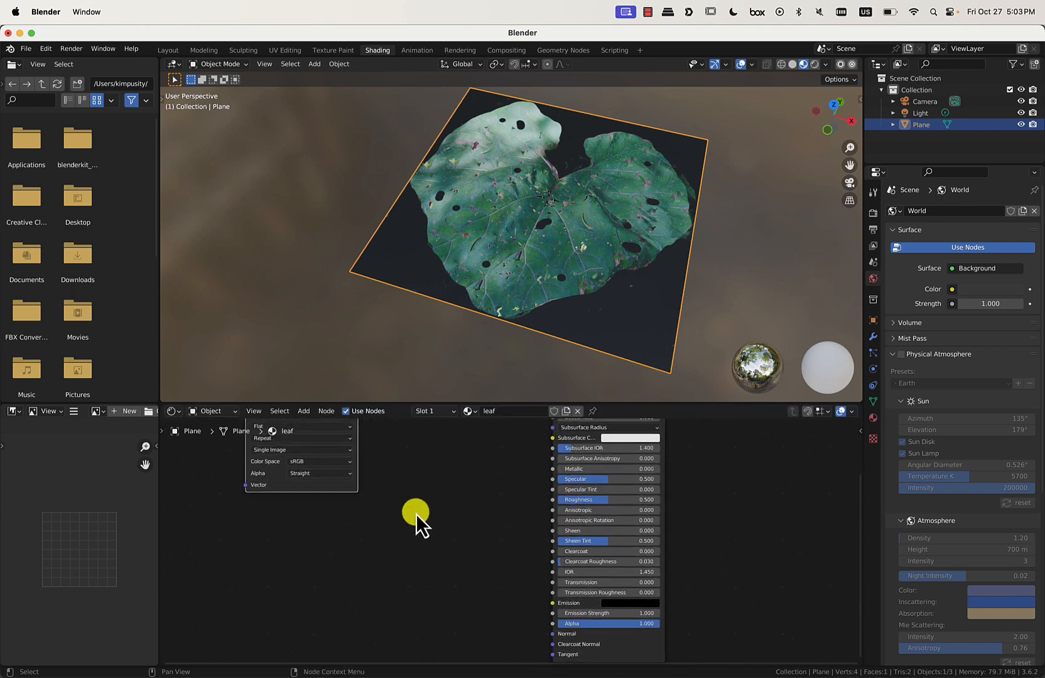
{"action": "scroll", "coordinate": [415, 513], "scroll_direction": "down", "scroll_amount": 2}
{"action": "scroll", "coordinate": [402, 524], "scroll_direction": "up", "scroll_amount": 3}
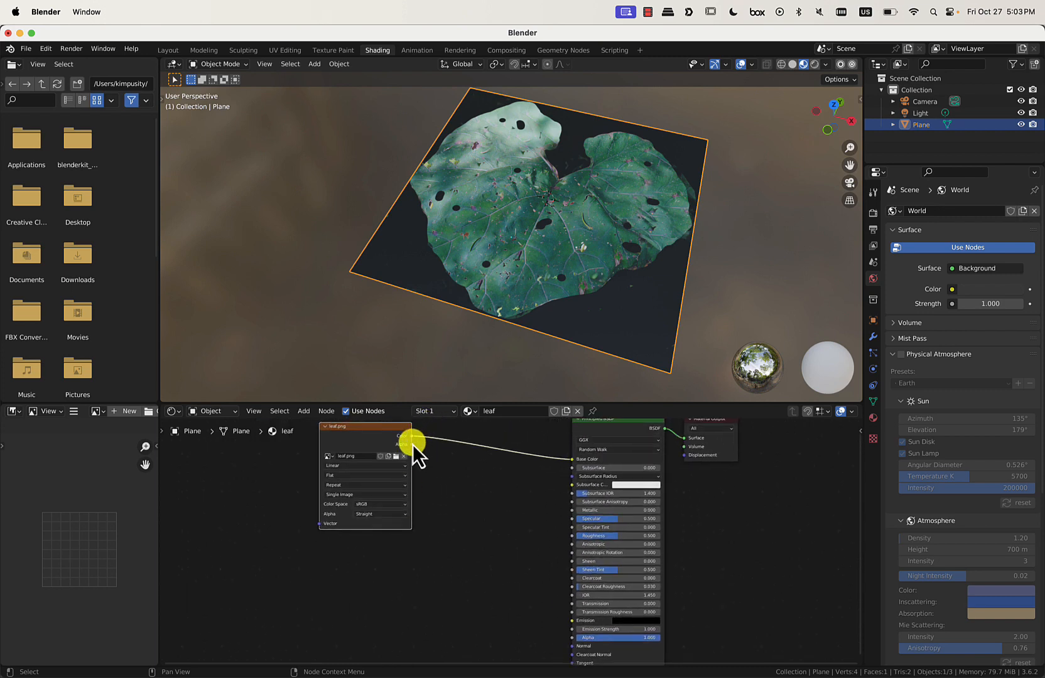
{"action": "left_click_drag", "start_coordinate": [412, 444], "coordinate": [535, 611]}
{"action": "left_click_drag", "start_coordinate": [545, 617], "coordinate": [572, 638]}
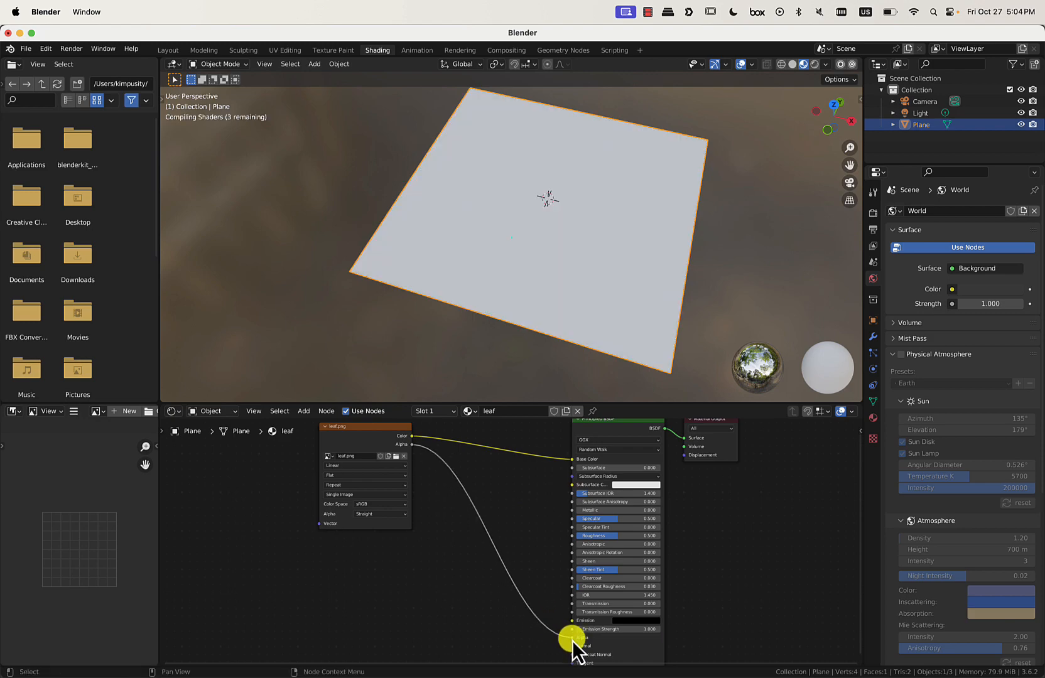
- Examine the leaf's transparent edges and holes on the plane from several angles
{"action": "scroll", "coordinate": [691, 261], "scroll_direction": "down", "scroll_amount": 10}
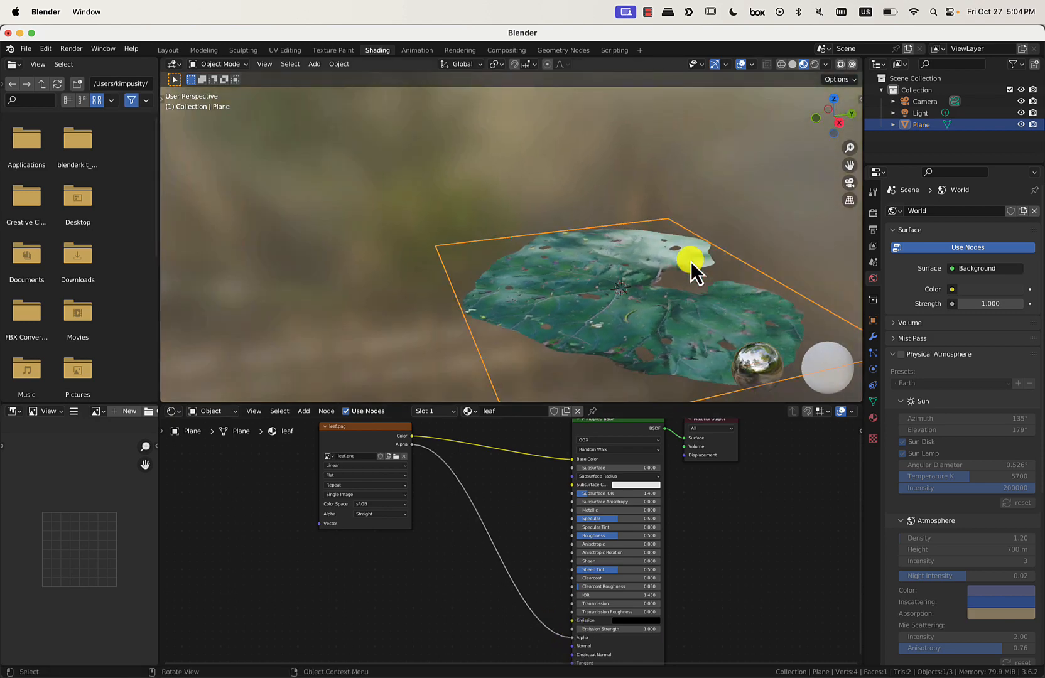
{"action": "scroll", "coordinate": [690, 261], "scroll_direction": "up", "scroll_amount": 15}
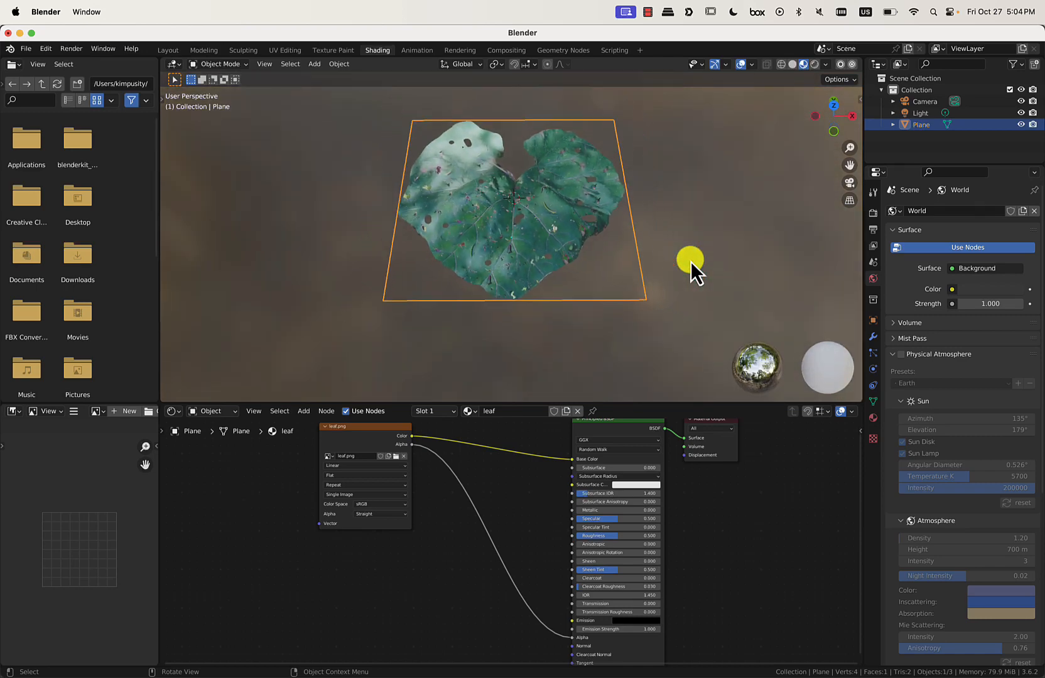
{"action": "scroll", "coordinate": [690, 261], "scroll_direction": "right", "scroll_amount": 10}
{"action": "scroll", "coordinate": [690, 261], "scroll_direction": "down", "scroll_amount": 10}
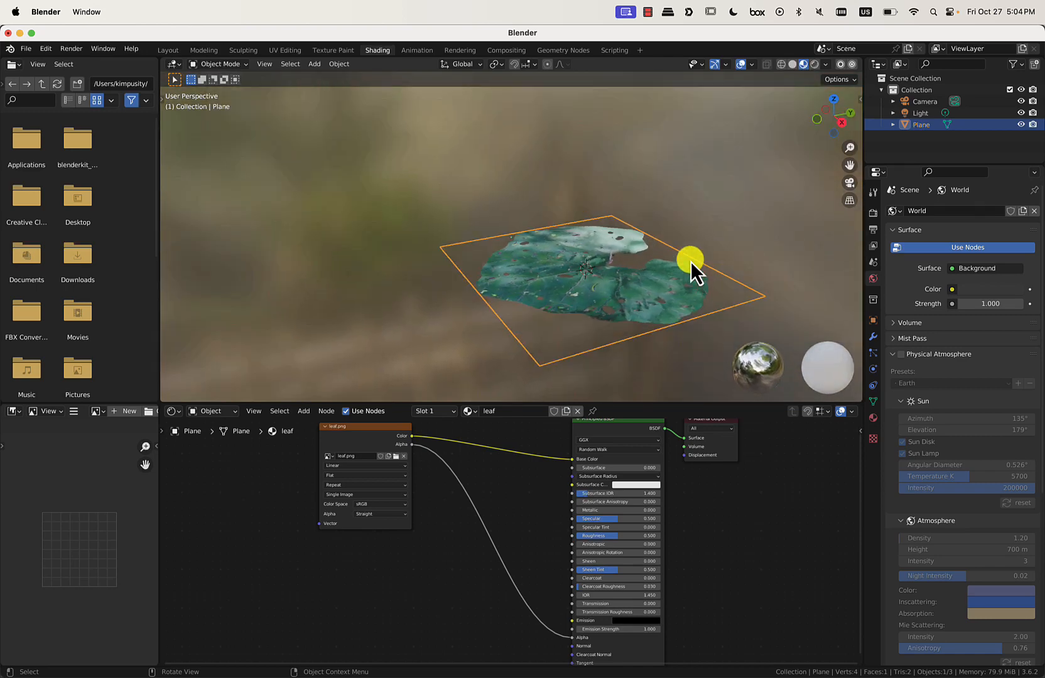
{"action": "scroll", "coordinate": [691, 261], "scroll_direction": "down", "scroll_amount": 4}
{"action": "scroll", "coordinate": [691, 262], "scroll_direction": "right", "scroll_amount": 3}
{"action": "scroll", "coordinate": [690, 261], "scroll_direction": "up", "scroll_amount": 6}
{"action": "scroll", "coordinate": [691, 262], "scroll_direction": "left", "scroll_amount": 4}
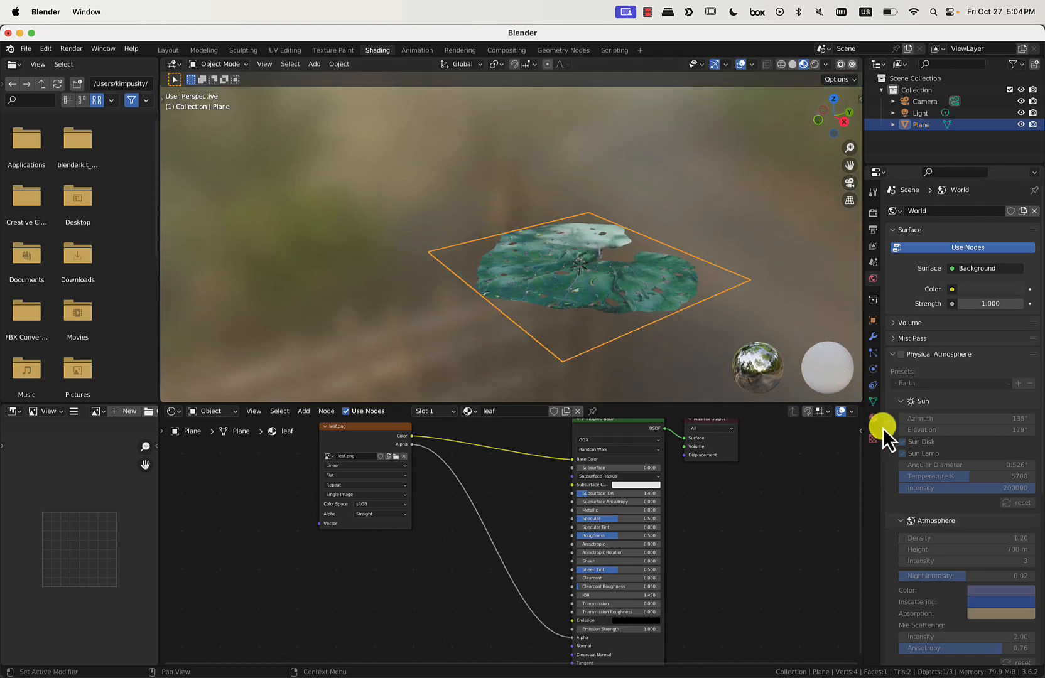
- Disable Screen Space Refraction in the leaf material's settings
{"action": "left_click", "coordinate": [873, 419]}
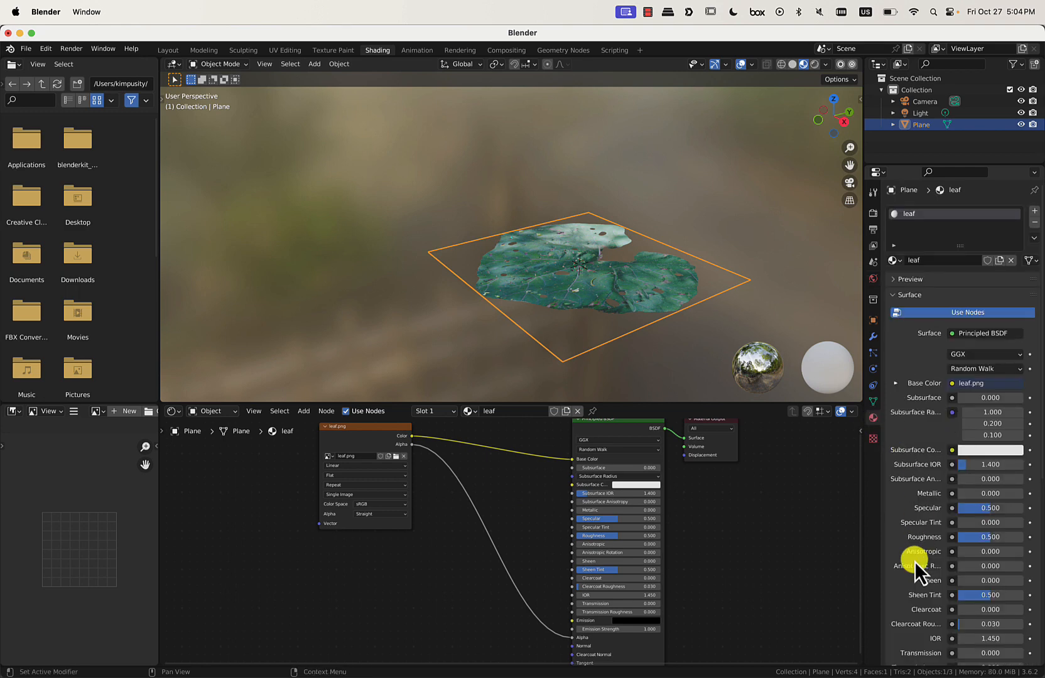
{"action": "scroll", "coordinate": [914, 561], "scroll_direction": "down", "scroll_amount": 10}
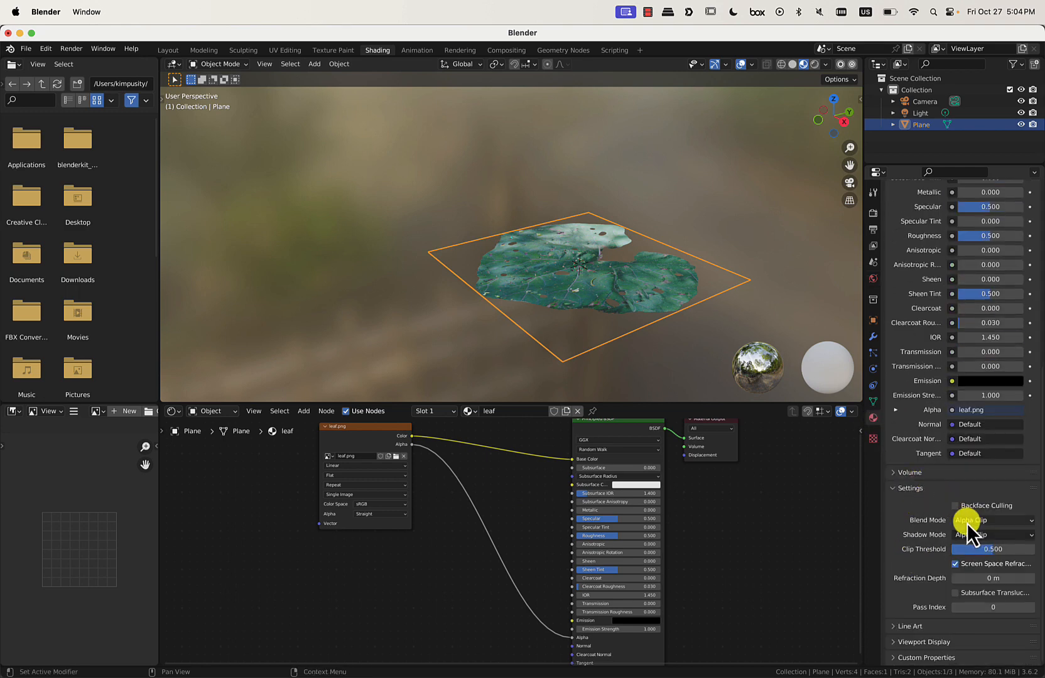
{"action": "left_click", "coordinate": [910, 490]}
{"action": "left_click", "coordinate": [909, 611]}
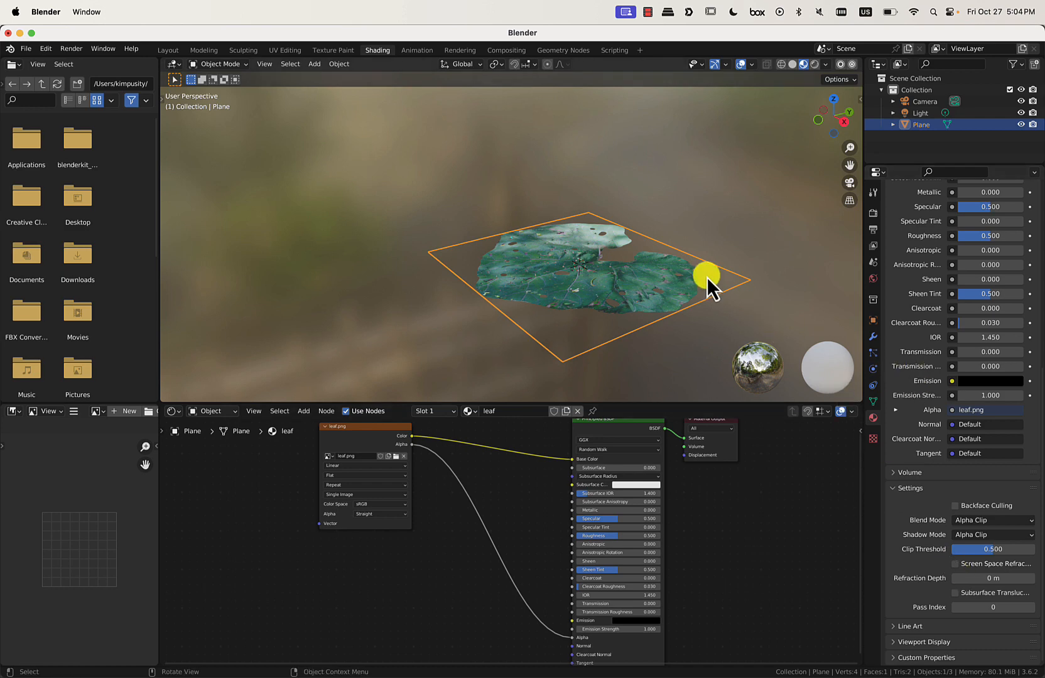
- View the leaf plane from above and switch to the leaf.png document in Photoshop
{"action": "scroll", "coordinate": [630, 245], "scroll_direction": "up", "scroll_amount": 5}
{"action": "key", "text": "super+Tab"}
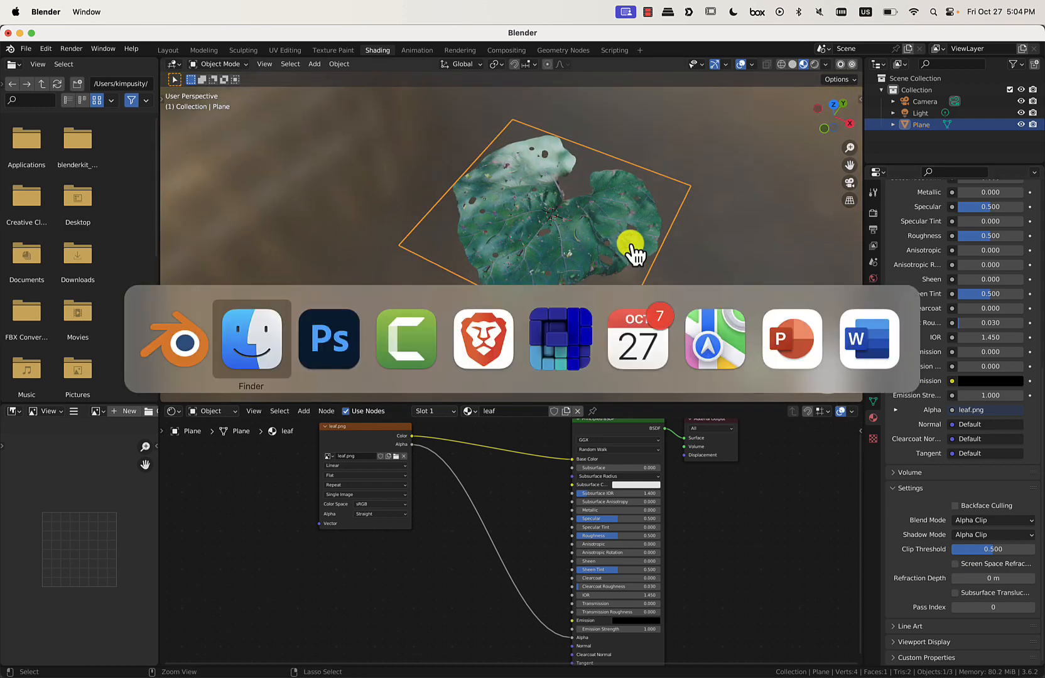
{"action": "key", "text": "super+Tab"}
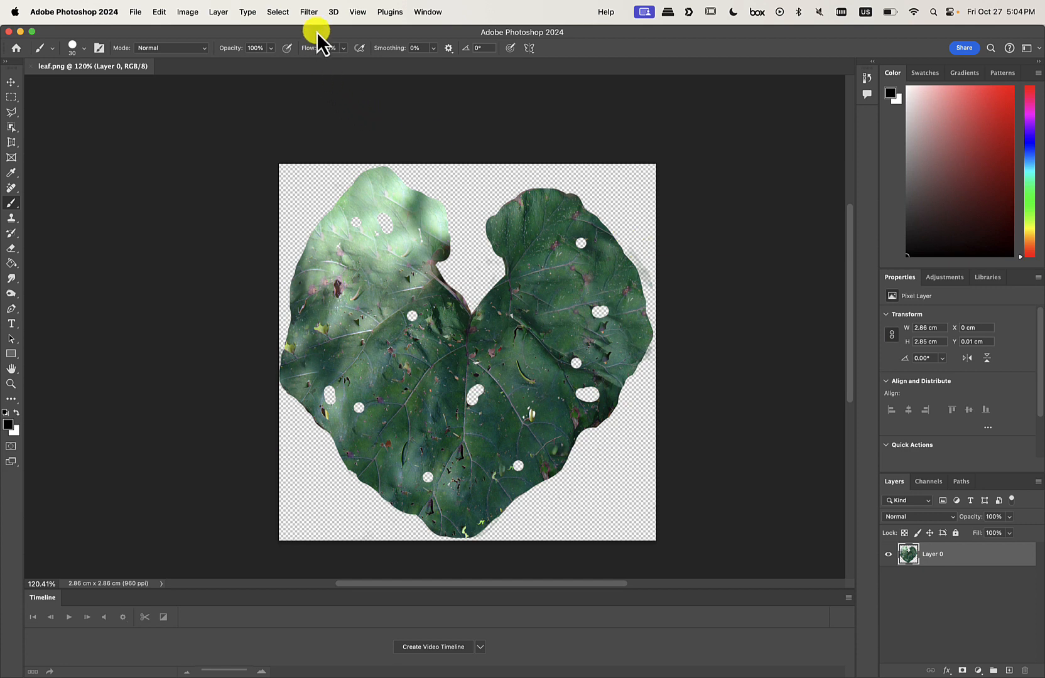
- Generate a normal map from the leaf layer with blur 0.5 and detail scale 80%
{"action": "left_click", "coordinate": [312, 13]}
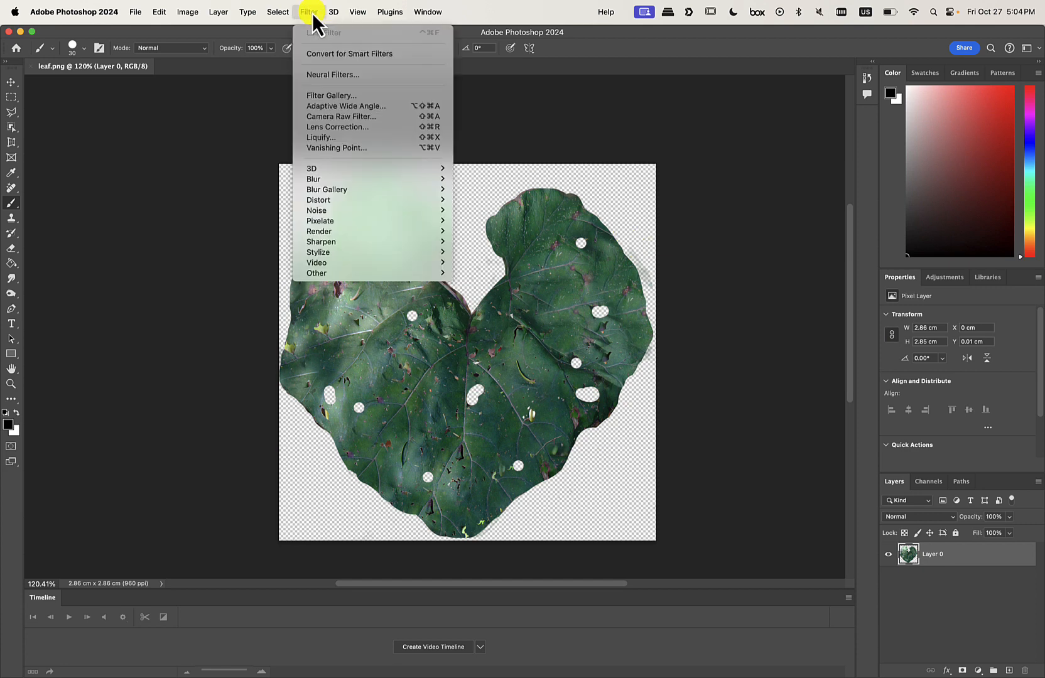
{"action": "mouse_move", "coordinate": [340, 169]}
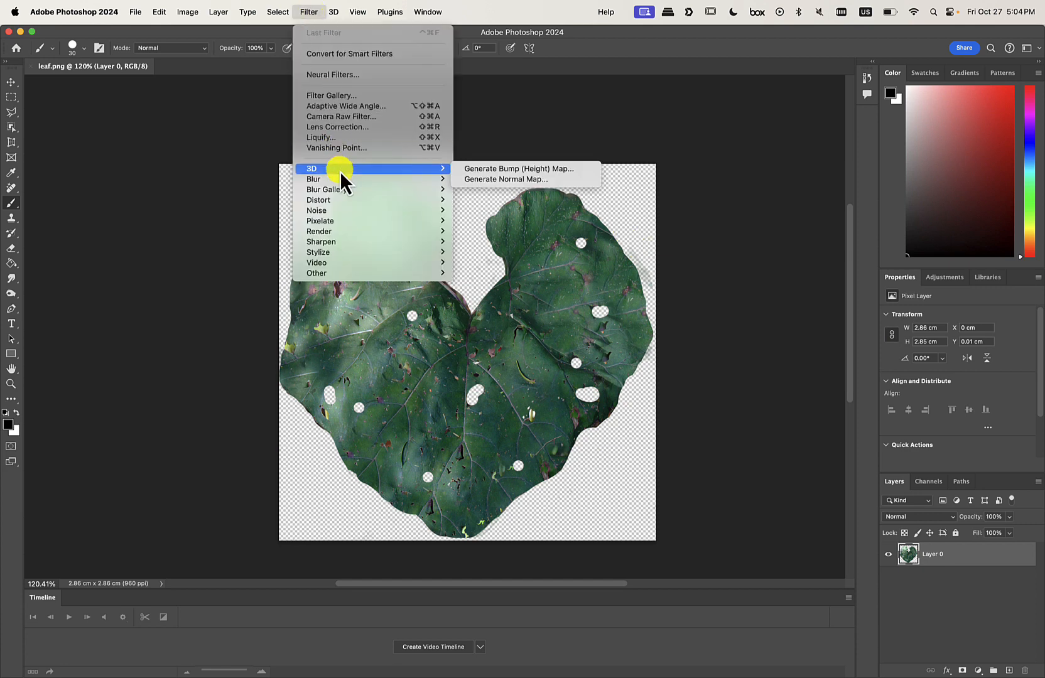
{"action": "left_click", "coordinate": [521, 179]}
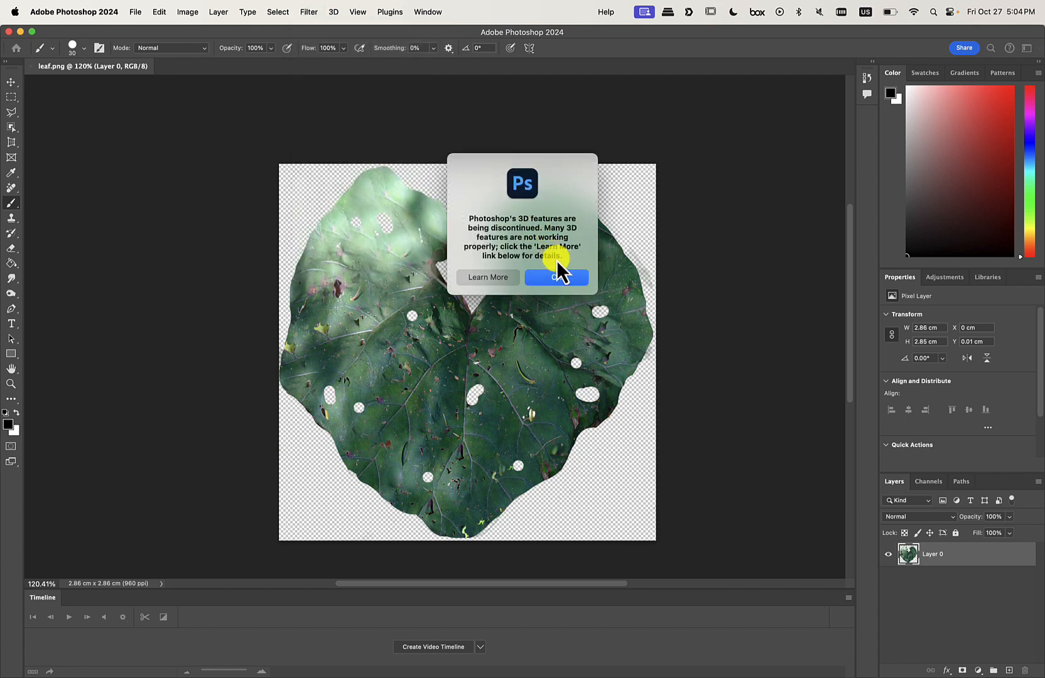
{"action": "left_click", "coordinate": [557, 278]}
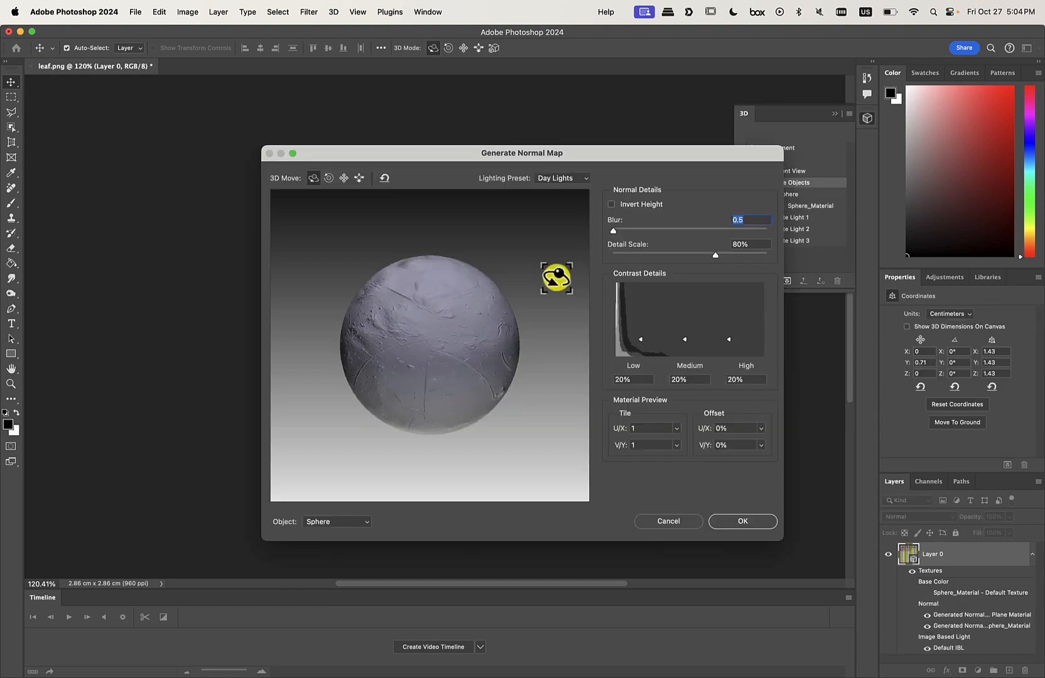
{"action": "left_click", "coordinate": [756, 525]}
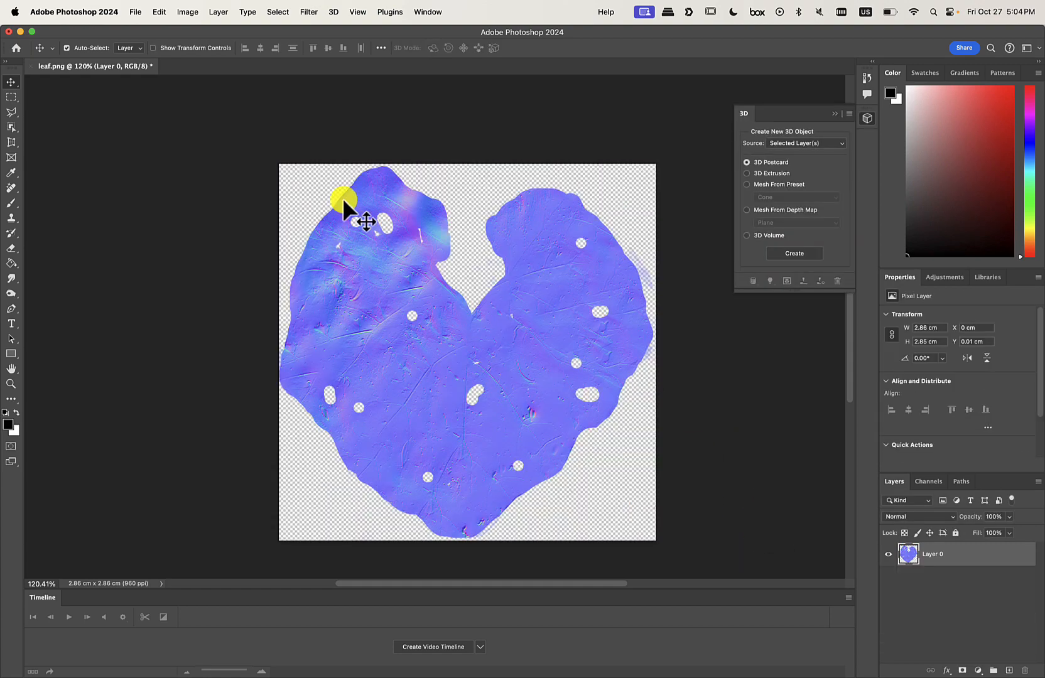
- Save the normal map to the Desktop as leafNormal.png in PNG format with the large file size option
{"action": "left_click", "coordinate": [135, 12]}
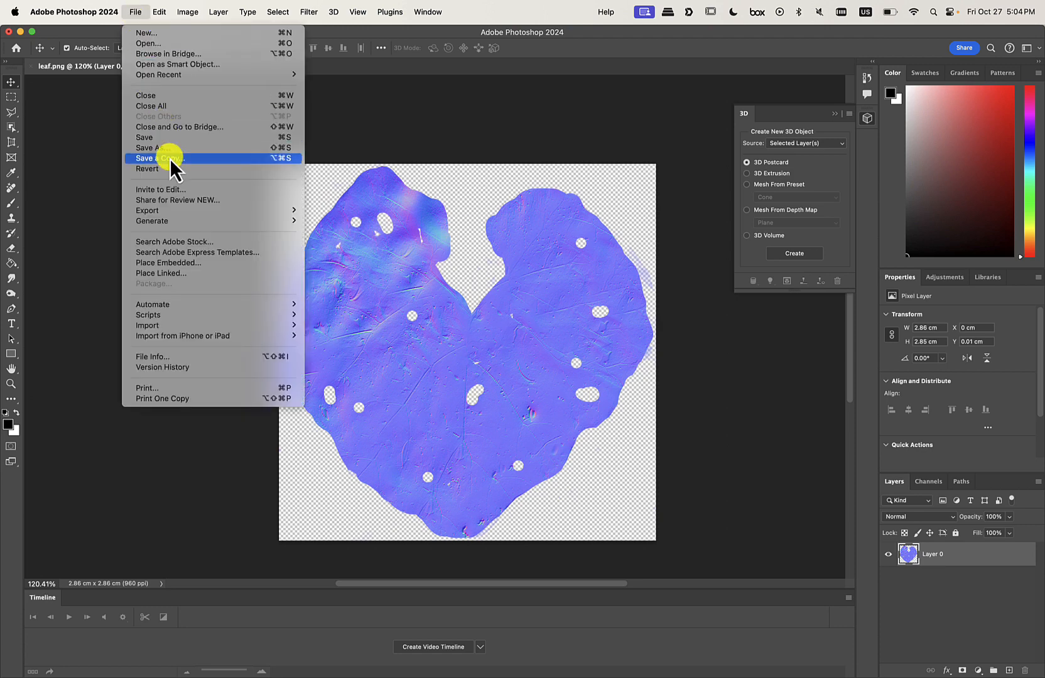
{"action": "left_click", "coordinate": [223, 146]}
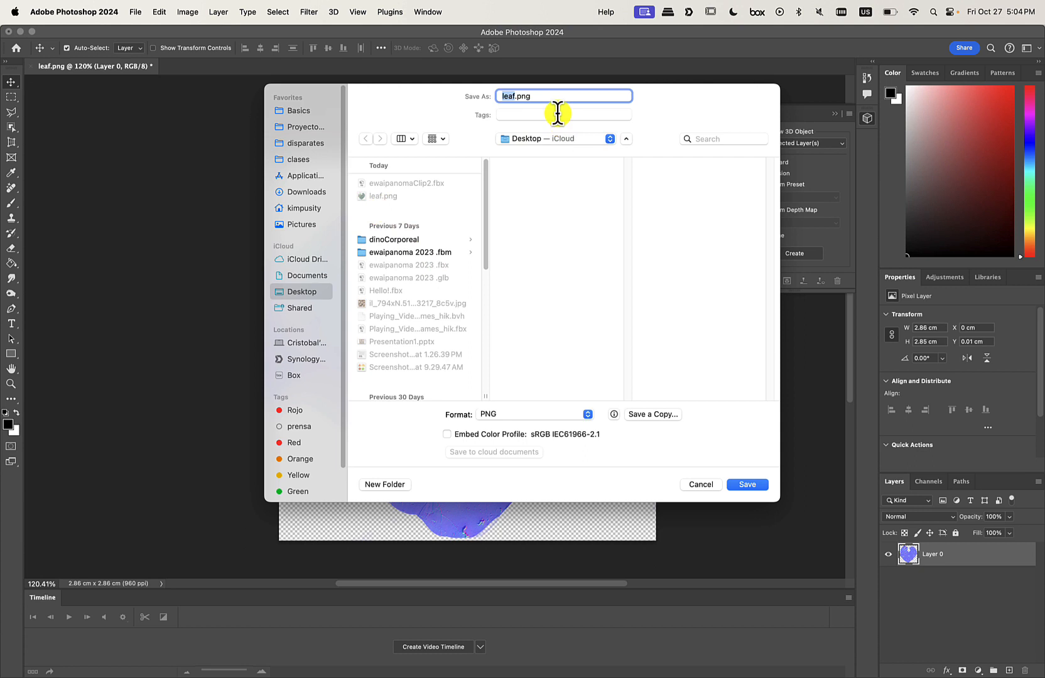
{"action": "key", "text": "Return"}
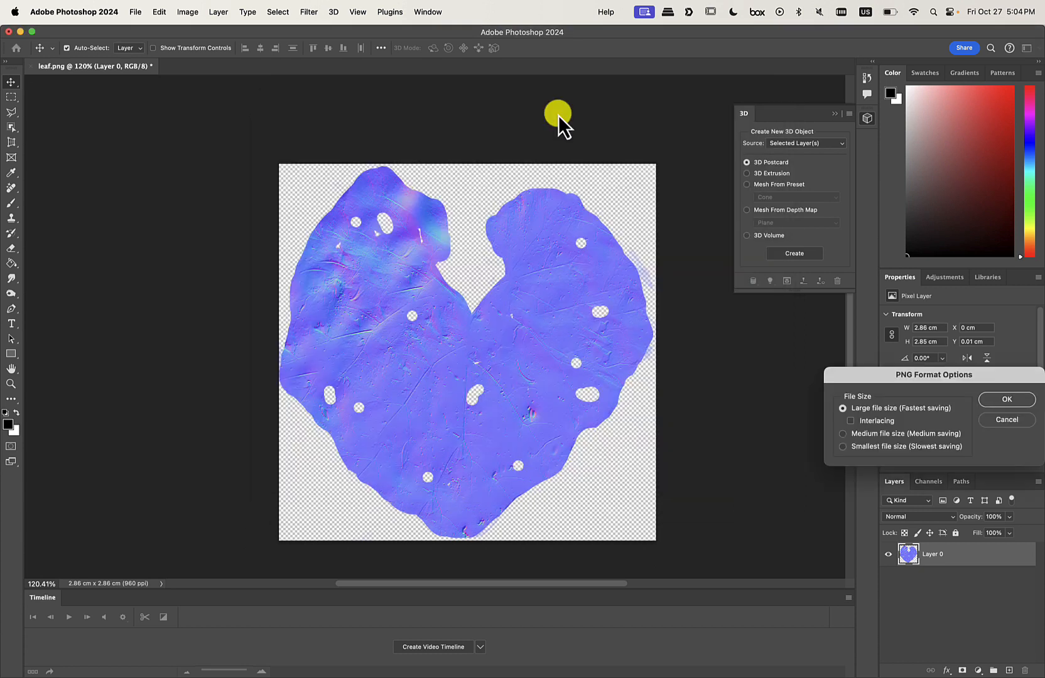
{"action": "left_click", "coordinate": [1008, 399]}
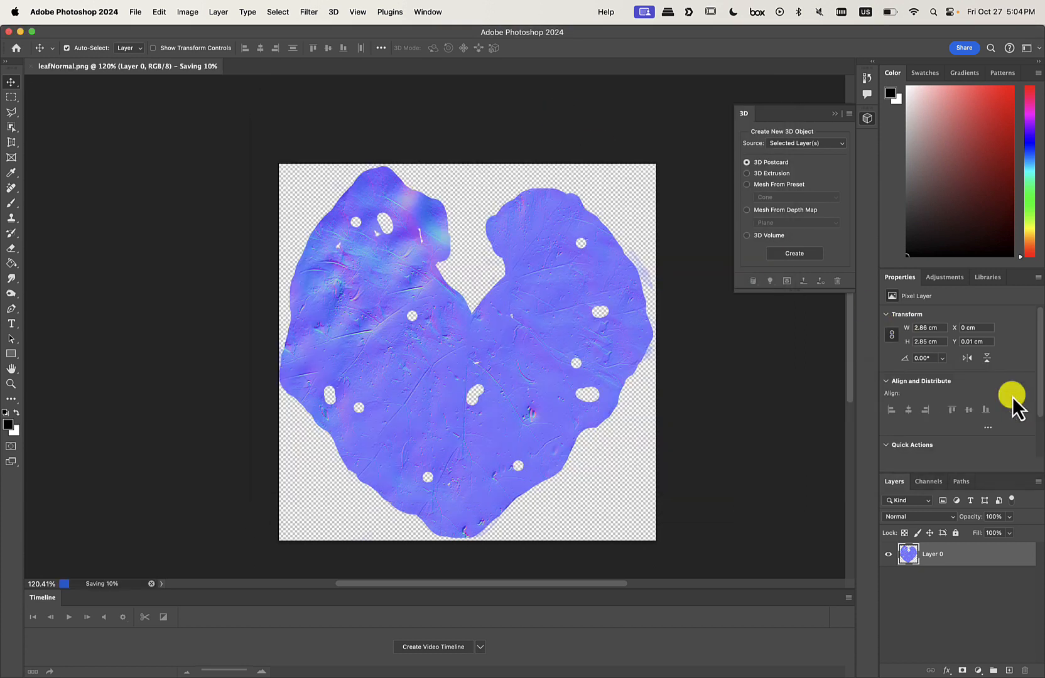
- Switch to Blender, duplicate the leaf.png texture node below the original and load leafNormal.png into the copy
{"action": "key", "text": "super+Tab"}
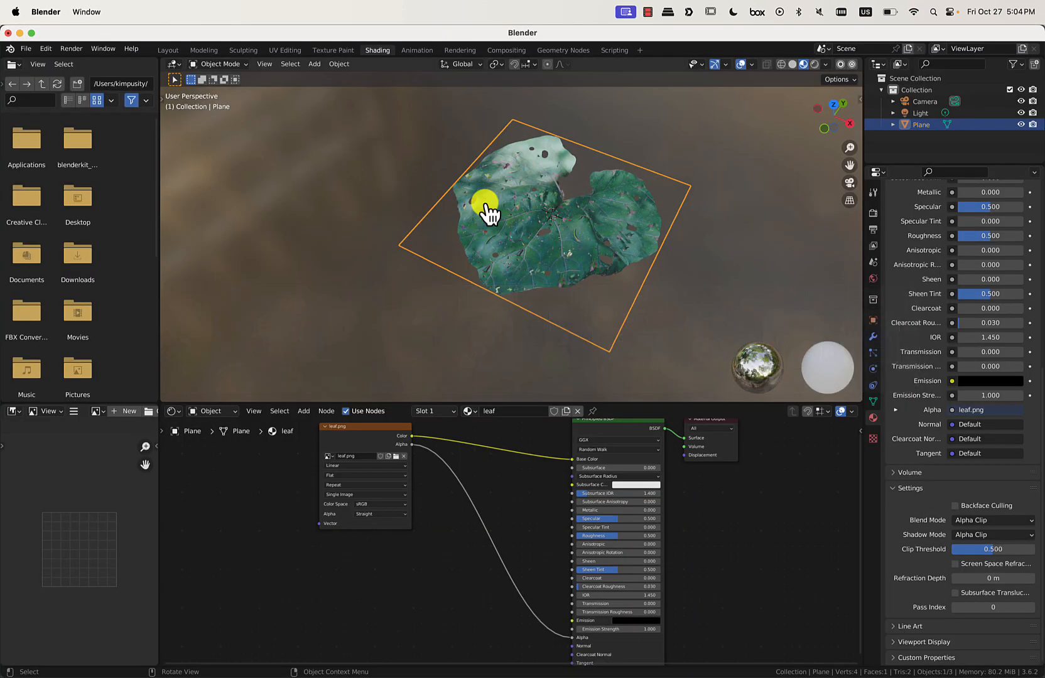
{"action": "left_click", "coordinate": [378, 431]}
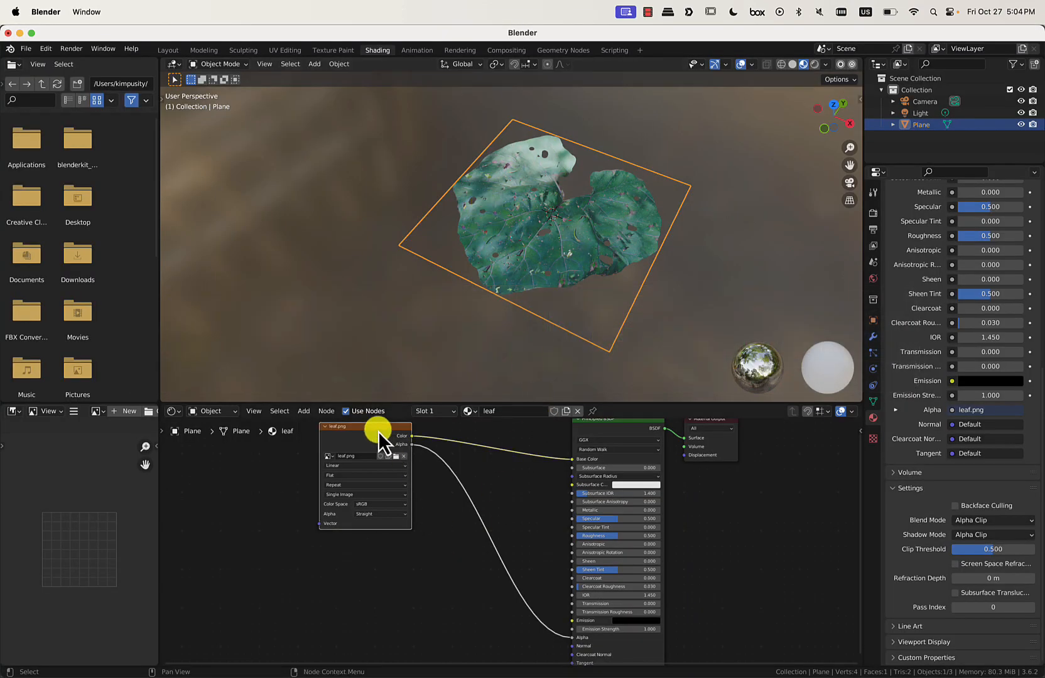
{"action": "key", "text": "shift+d"}
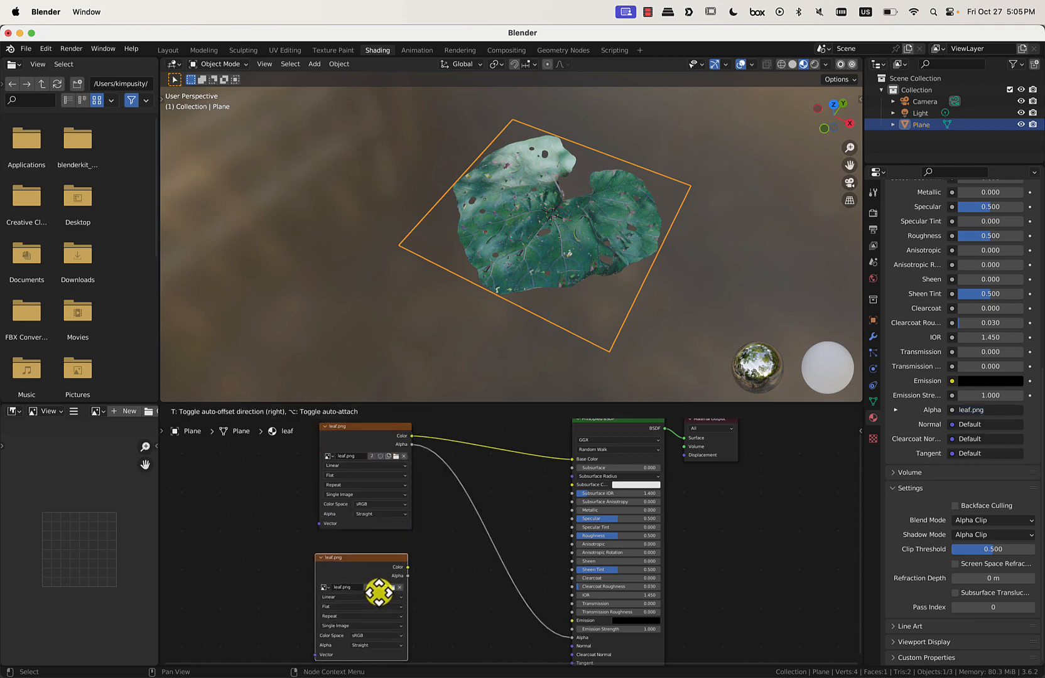
{"action": "left_click", "coordinate": [379, 593]}
{"action": "left_click", "coordinate": [394, 590]}
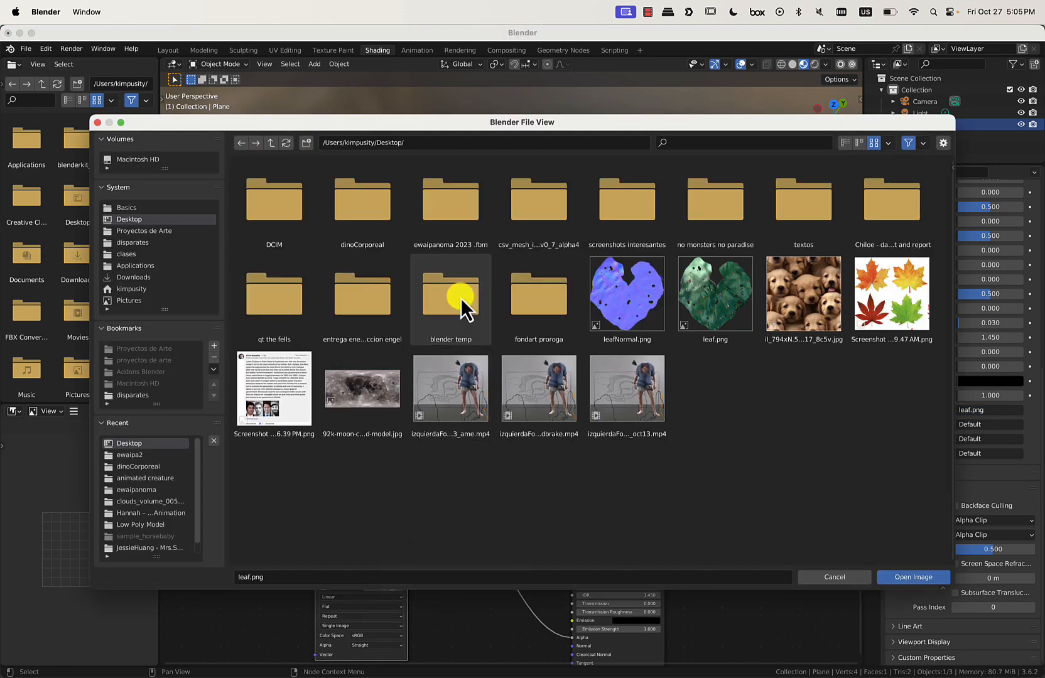
{"action": "double_click", "coordinate": [646, 274]}
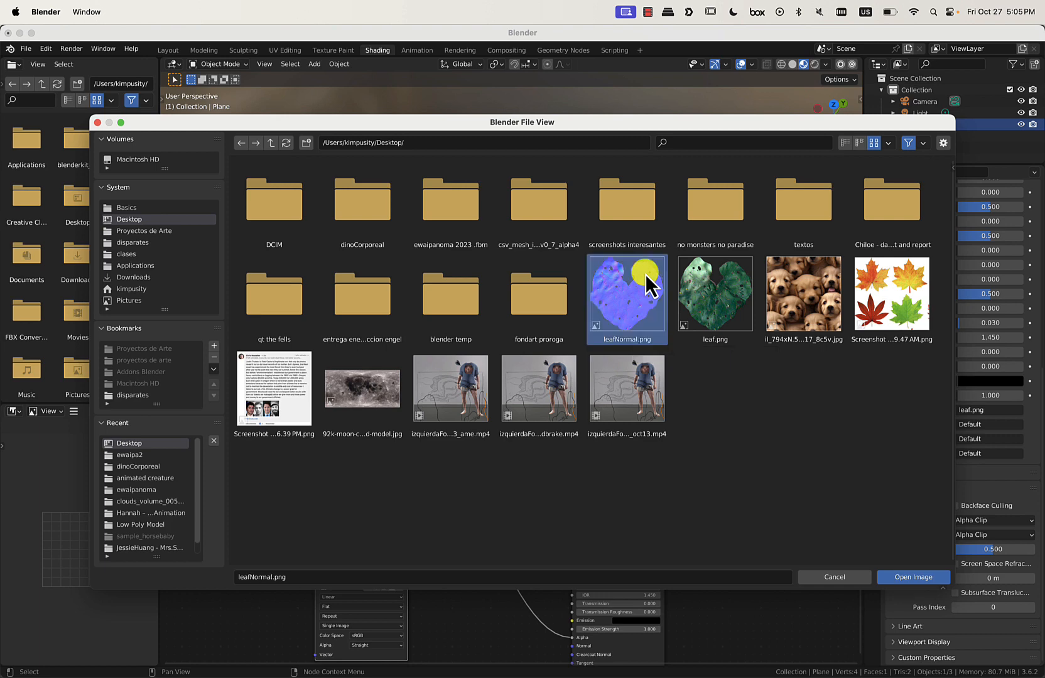
- Add a Normal Map node and link it between leafNormal.png's Color output and the Principled BSDF's Normal input
{"action": "scroll", "coordinate": [483, 580], "scroll_direction": "down", "scroll_amount": 3}
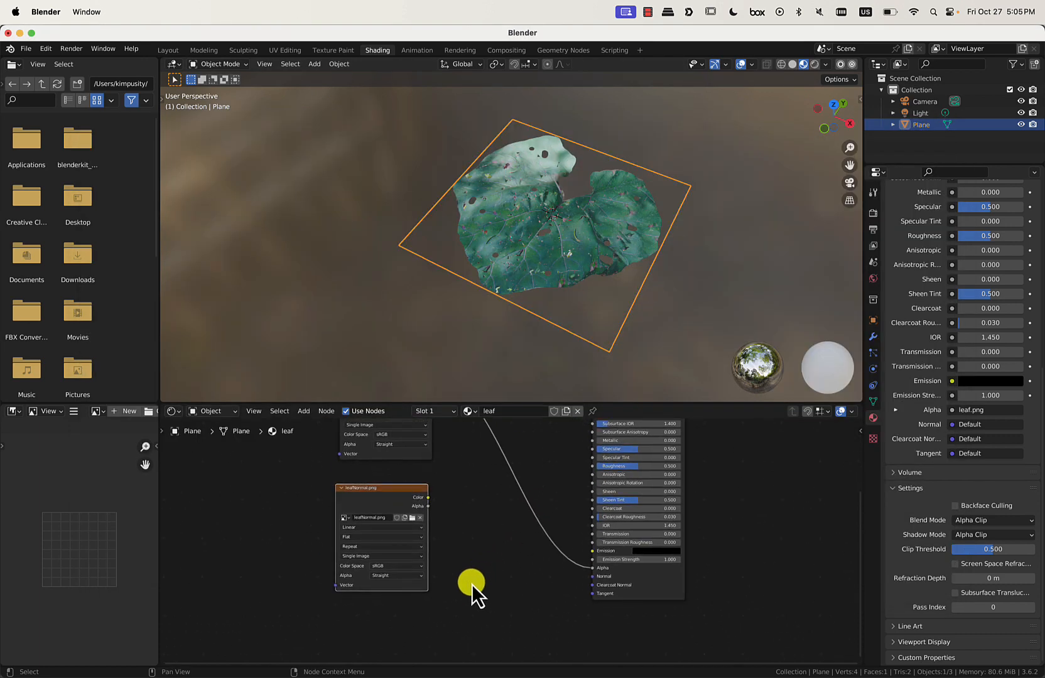
{"action": "key", "text": "shift+a"}
{"action": "left_click", "coordinate": [456, 544]}
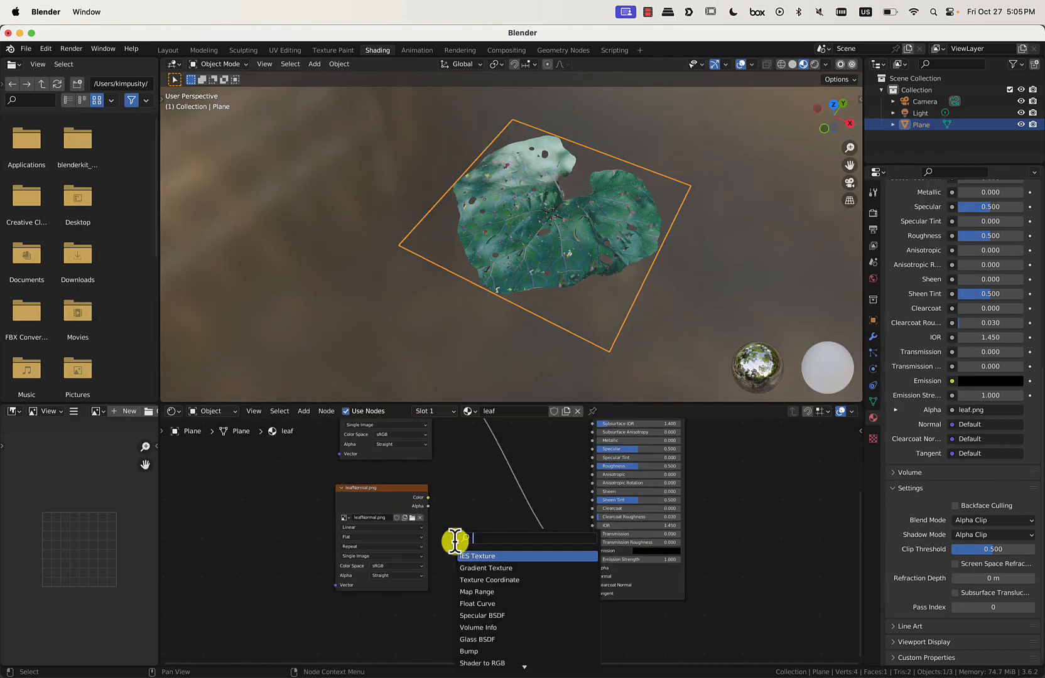
{"action": "type", "text": "norma"}
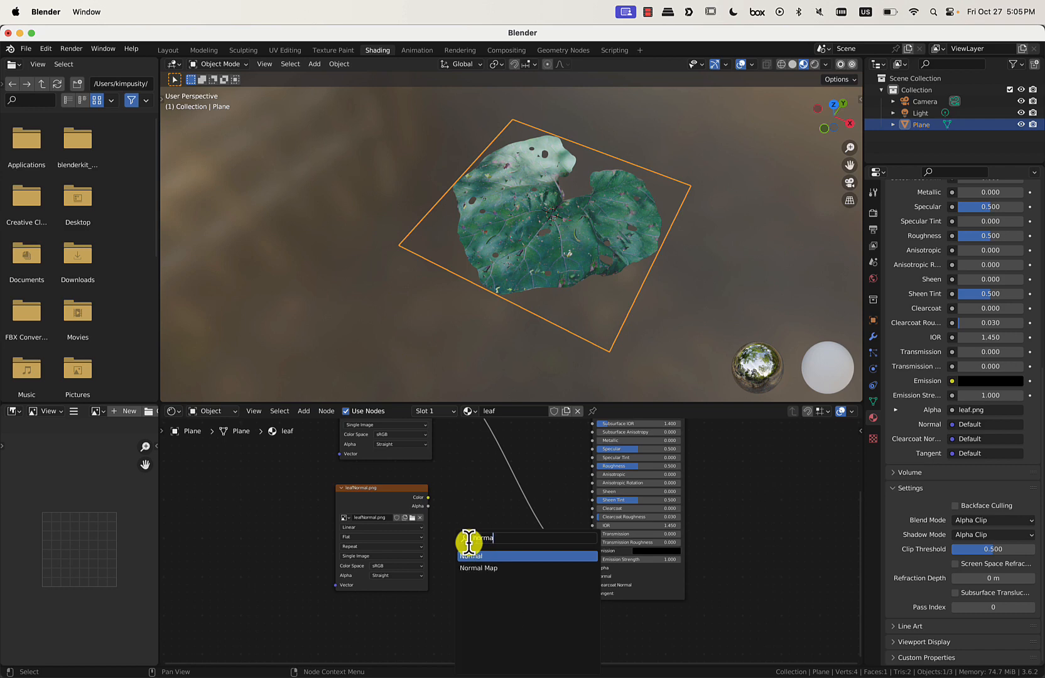
{"action": "type", "text": "l"}
{"action": "left_click", "coordinate": [486, 568]}
{"action": "left_click", "coordinate": [500, 589]}
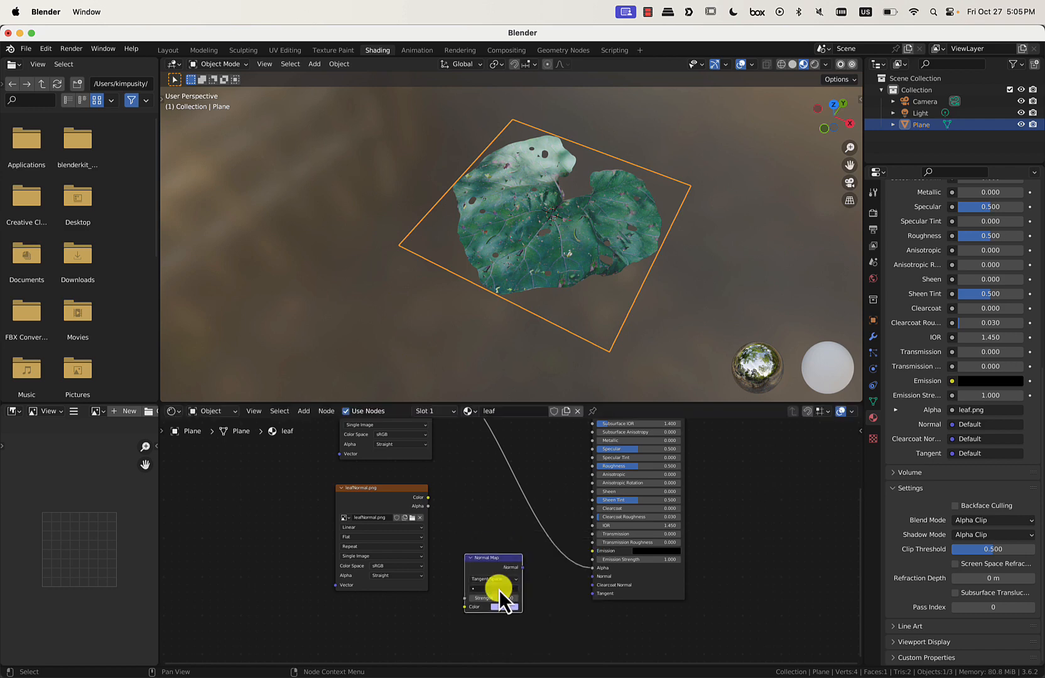
{"action": "left_click_drag", "start_coordinate": [522, 568], "coordinate": [591, 576]}
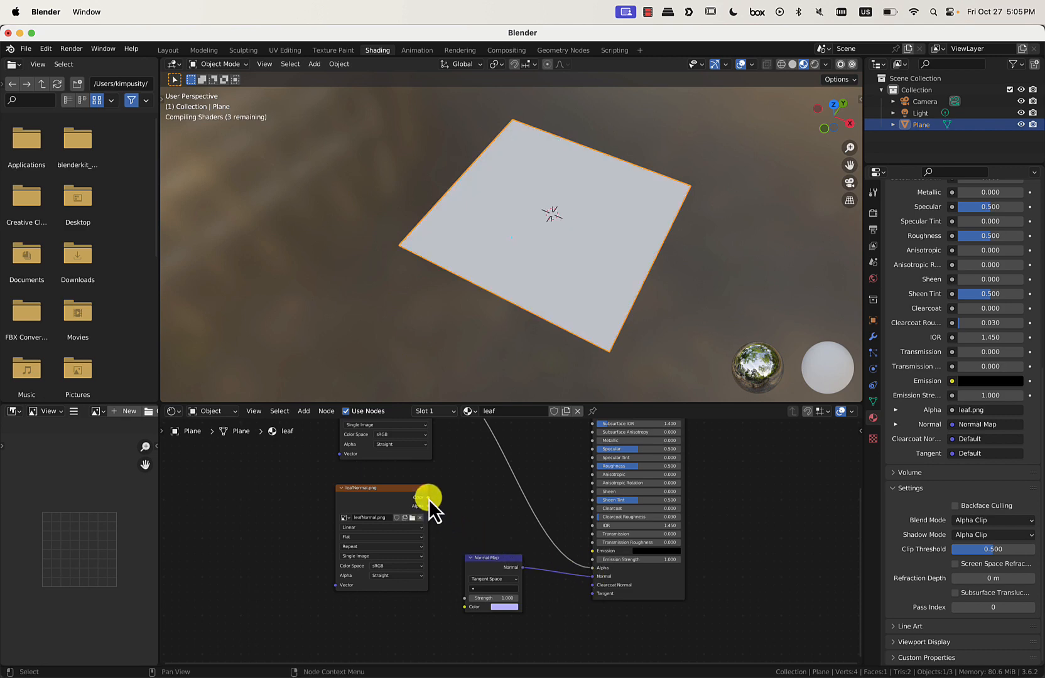
{"action": "left_click_drag", "start_coordinate": [429, 498], "coordinate": [467, 609]}
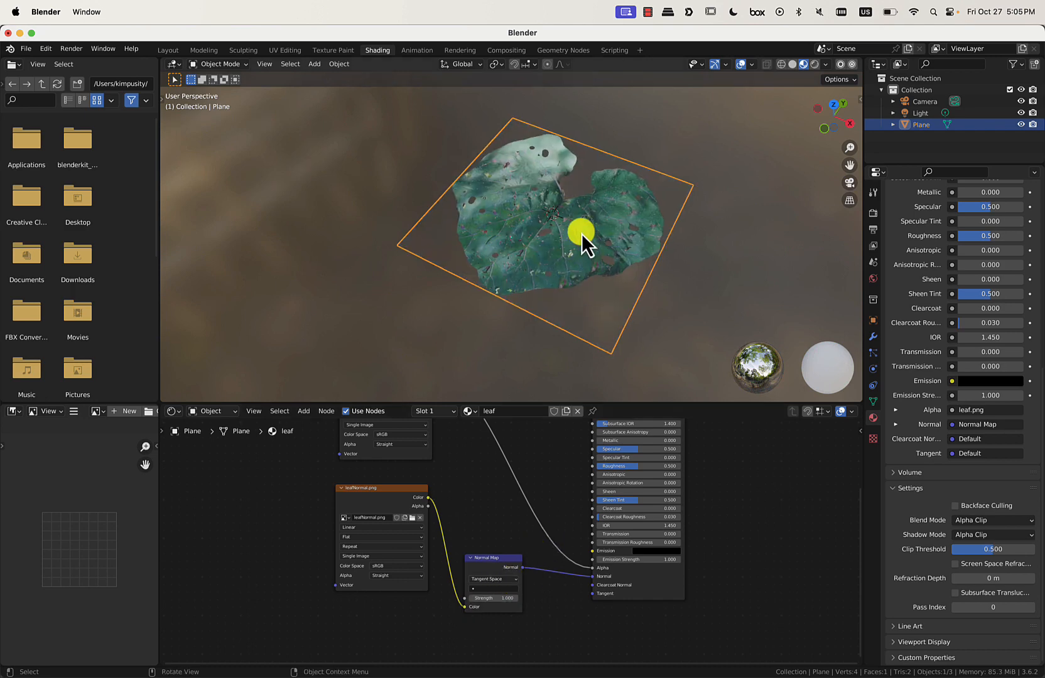
- Set the leafNormal.png texture's color space to Raw
{"action": "scroll", "coordinate": [581, 233], "scroll_direction": "up", "scroll_amount": 3}
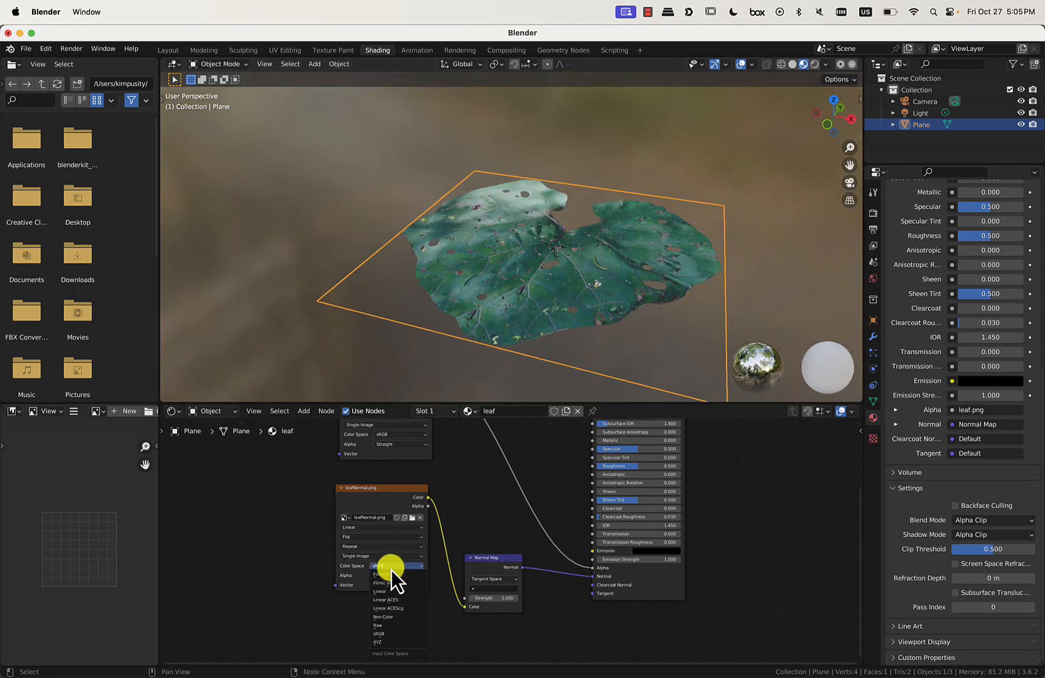
{"action": "left_click", "coordinate": [391, 626]}
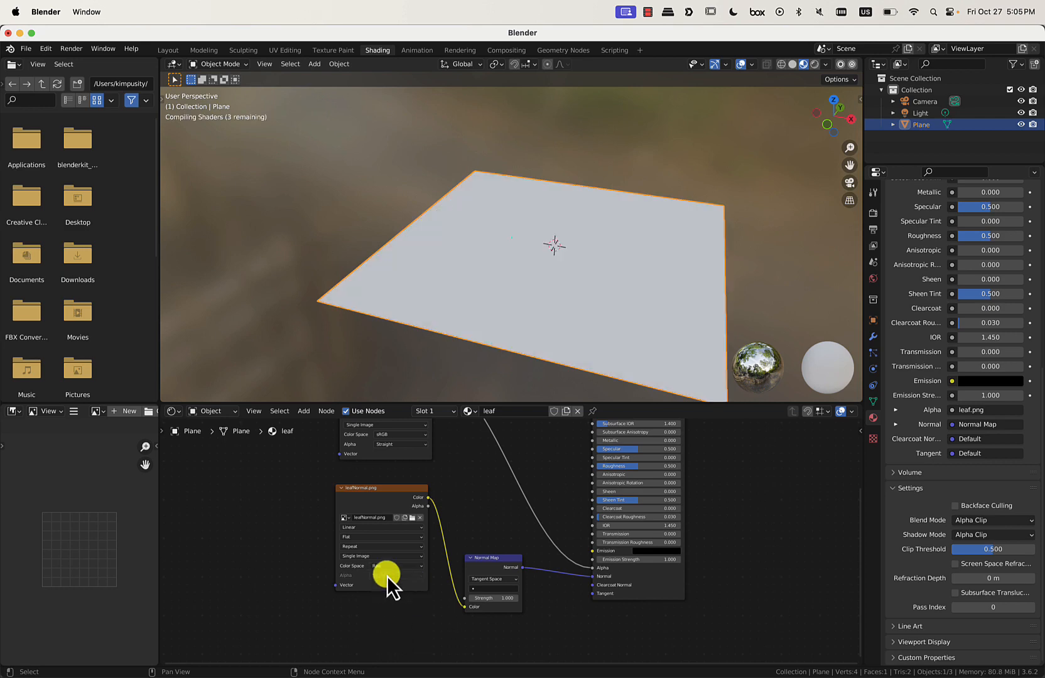
{"action": "middle_click_drag", "start_coordinate": [602, 329], "coordinate": [579, 275]}
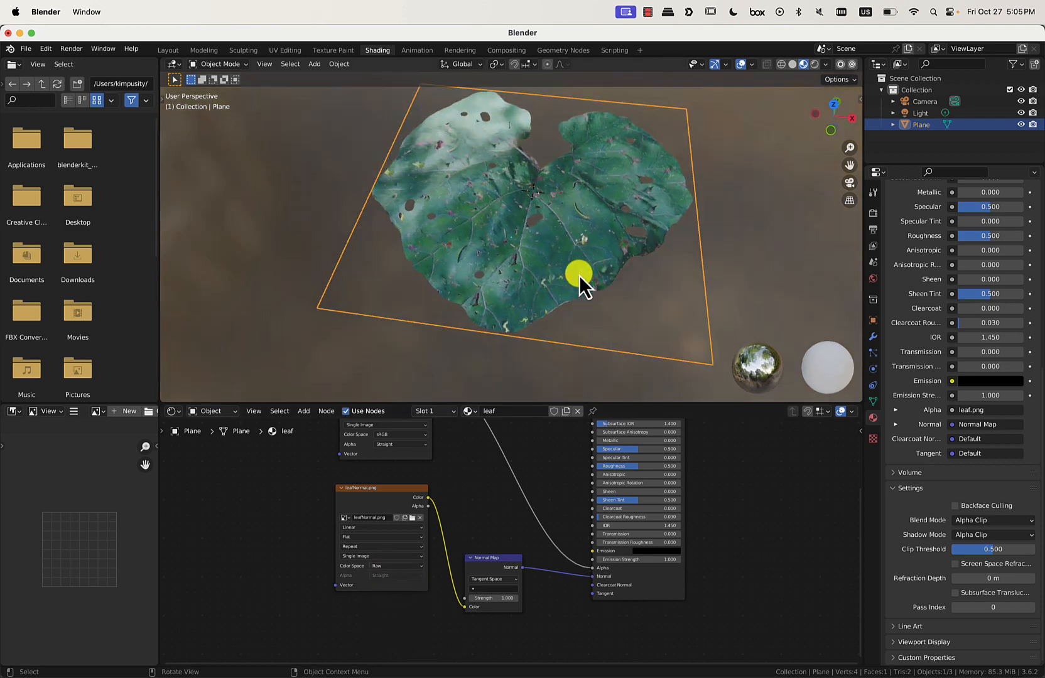
- Set the Normal Map node's strength to 8.400 and check the relief on the leaf
{"action": "mouse_move", "coordinate": [491, 600]}
{"action": "left_mouse_down"}
{"action": "mouse_move", "coordinate": [555, 590]}
{"action": "mouse_move", "coordinate": [488, 587]}
{"action": "mouse_move", "coordinate": [538, 583]}
{"action": "mouse_move", "coordinate": [503, 581]}
{"action": "mouse_move", "coordinate": [492, 602]}
{"action": "left_mouse_up"}
{"action": "middle_click_drag", "start_coordinate": [573, 268], "coordinate": [573, 254]}
{"action": "middle_click_drag", "start_coordinate": [573, 259], "coordinate": [492, 202], "text": "shift"}
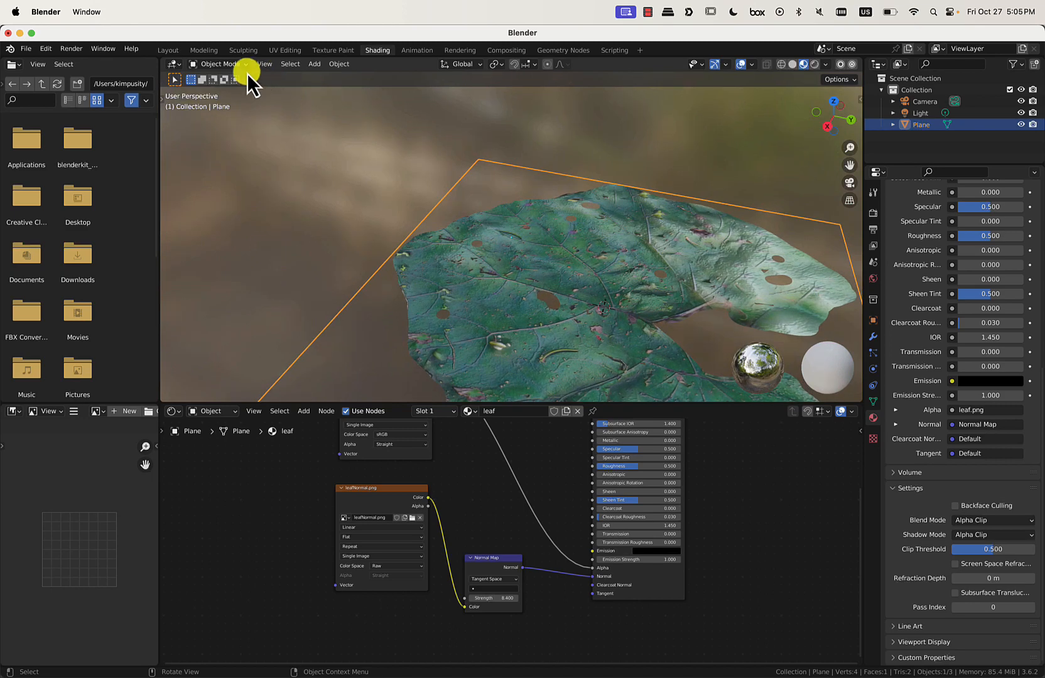
- Show the leaf plane in the Layout workspace with rendered shading and examine its surface relief from several angles
{"action": "left_click", "coordinate": [178, 51]}
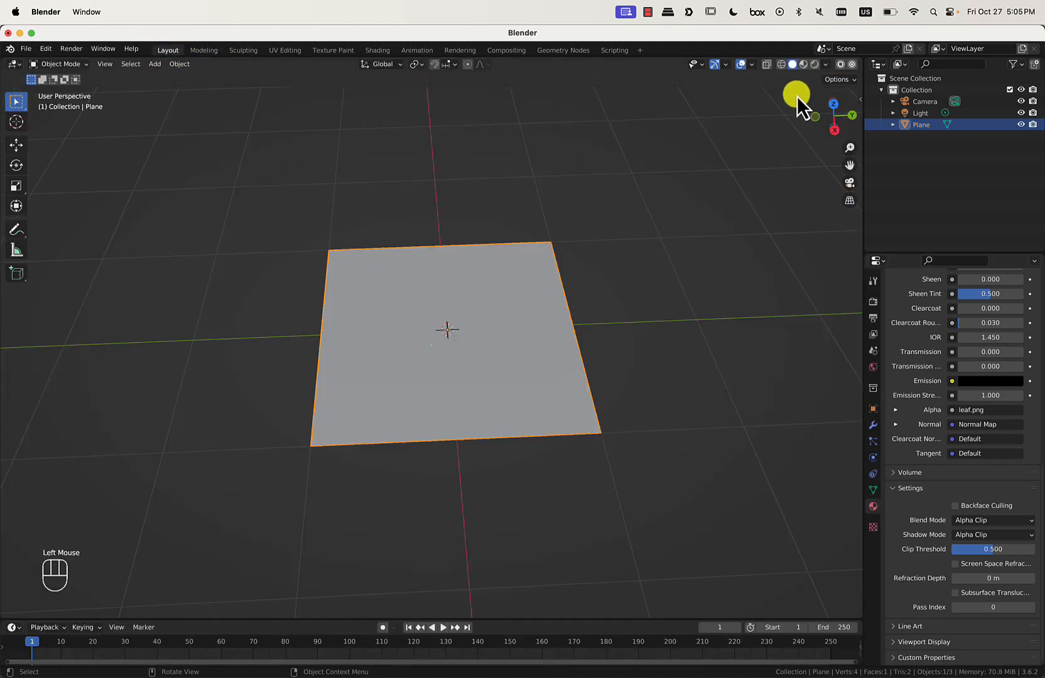
{"action": "left_click", "coordinate": [815, 64]}
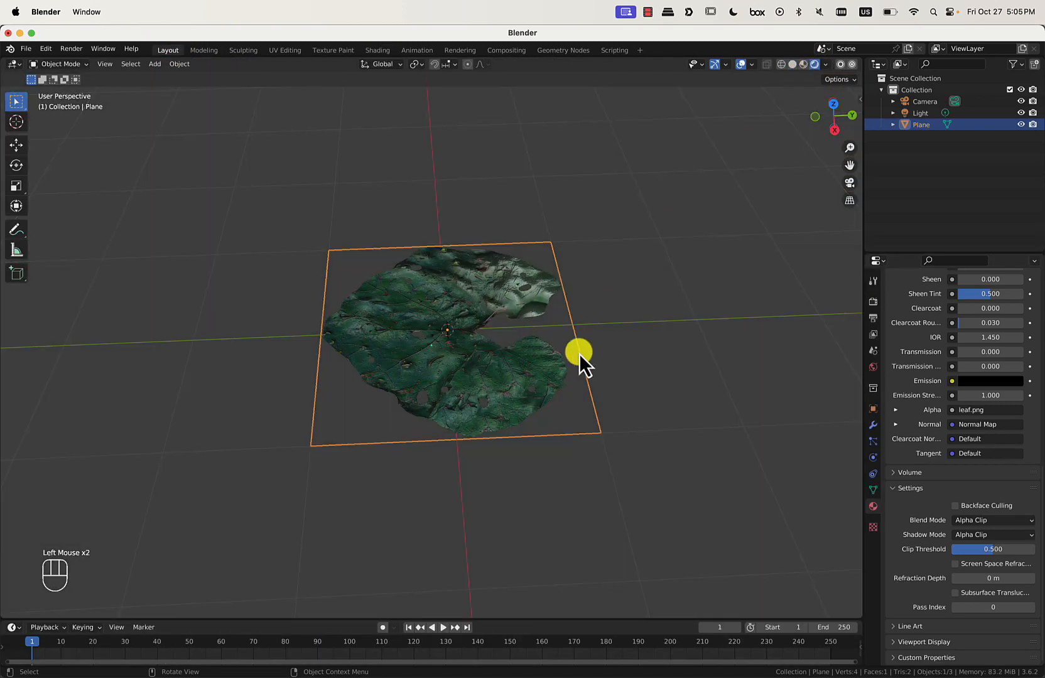
{"action": "scroll", "coordinate": [579, 353], "scroll_direction": "right", "scroll_amount": 5}
{"action": "scroll", "coordinate": [579, 353], "scroll_direction": "right", "scroll_amount": 10}
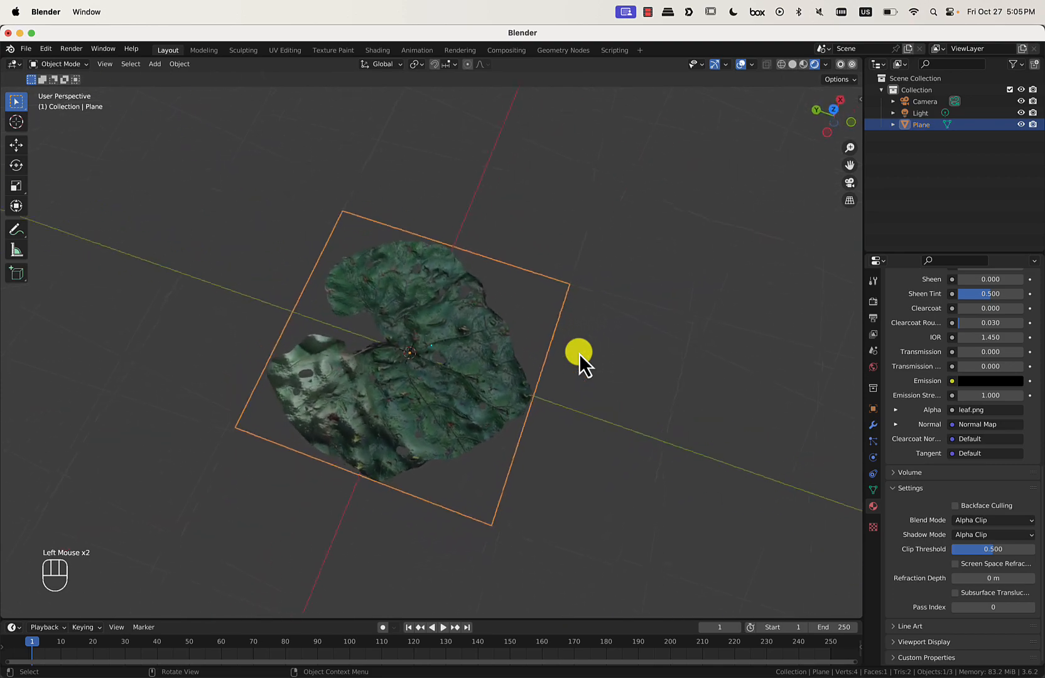
{"action": "scroll", "coordinate": [579, 354], "scroll_direction": "up", "scroll_amount": 10}
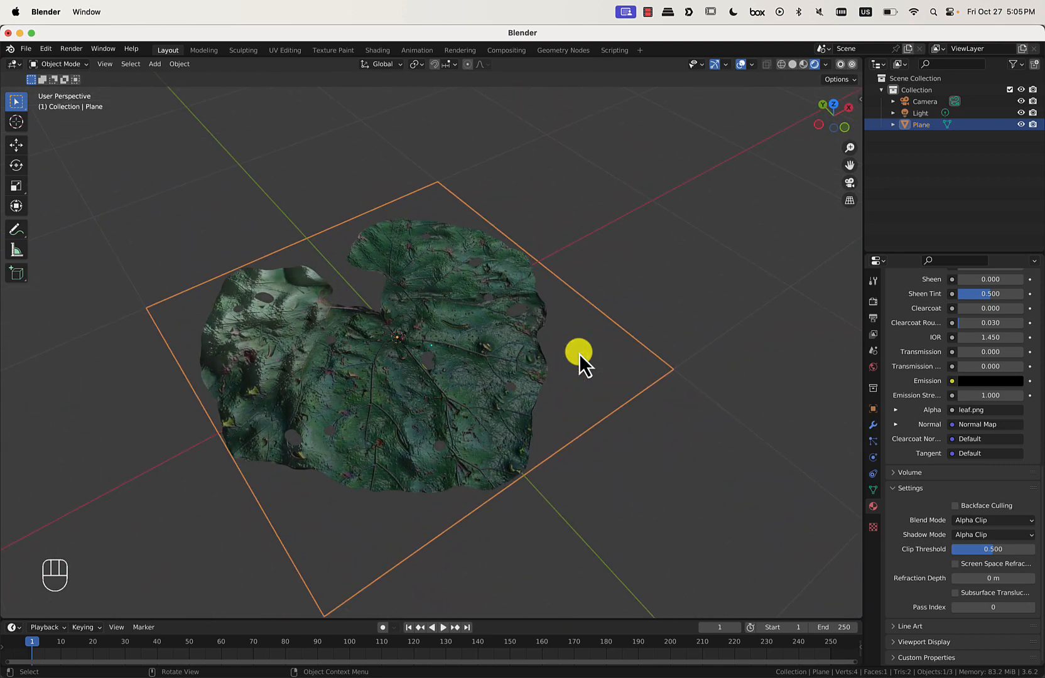
{"action": "scroll", "coordinate": [579, 354], "scroll_direction": "down", "scroll_amount": 15}
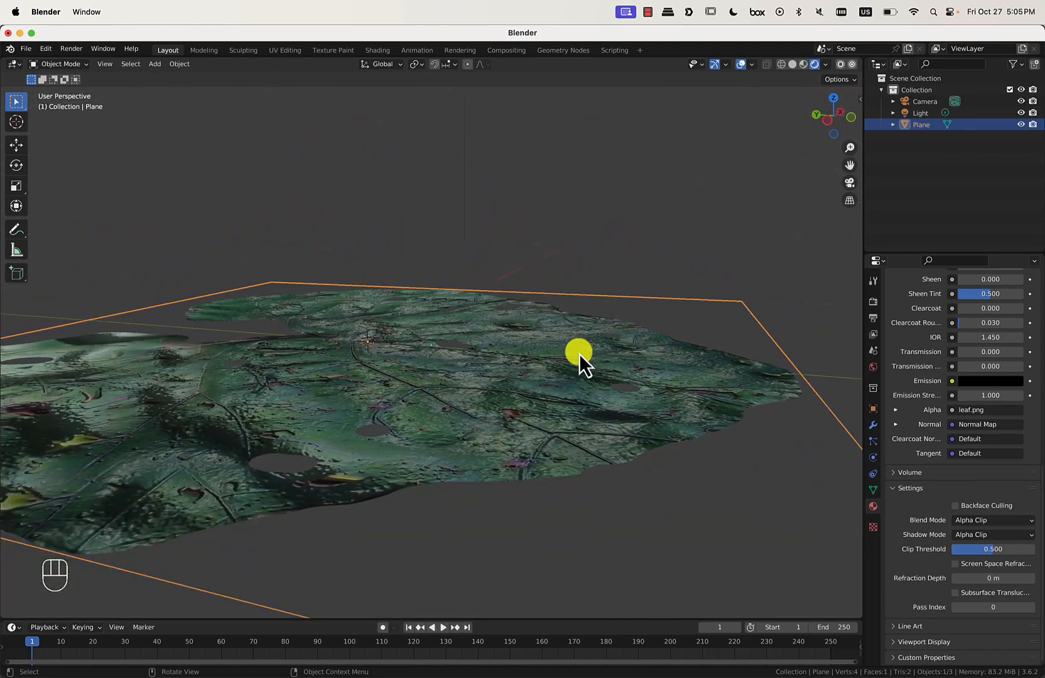
{"action": "scroll", "coordinate": [579, 354], "scroll_direction": "down", "scroll_amount": 10}
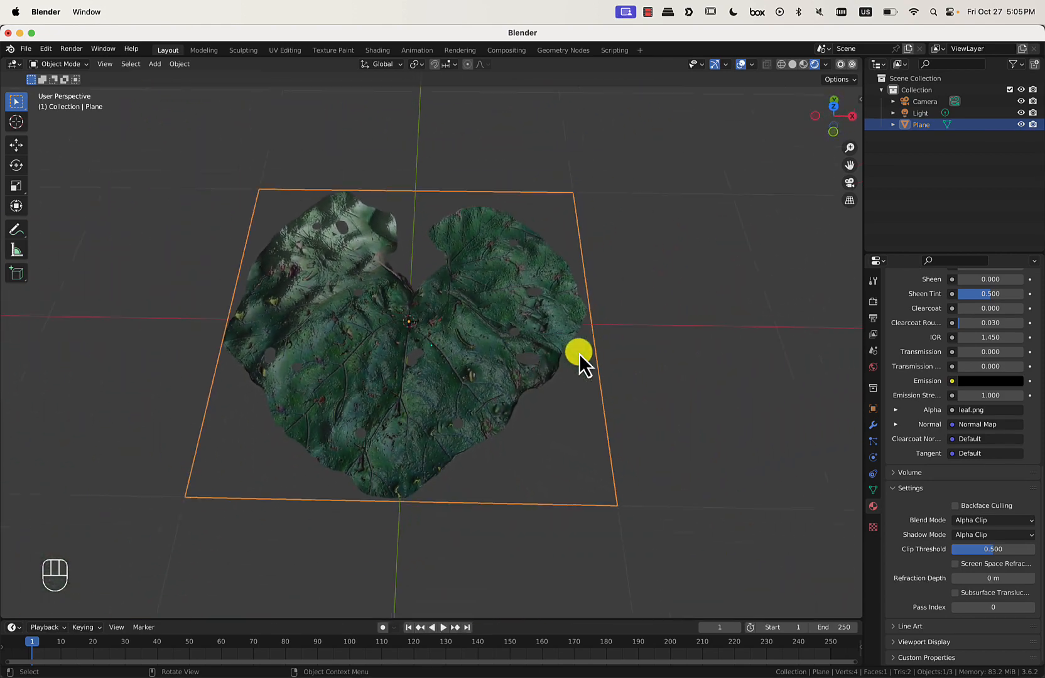
{"action": "scroll", "coordinate": [579, 353], "scroll_direction": "left", "scroll_amount": 10}
{"action": "scroll", "coordinate": [579, 354], "scroll_direction": "down", "scroll_amount": 3}
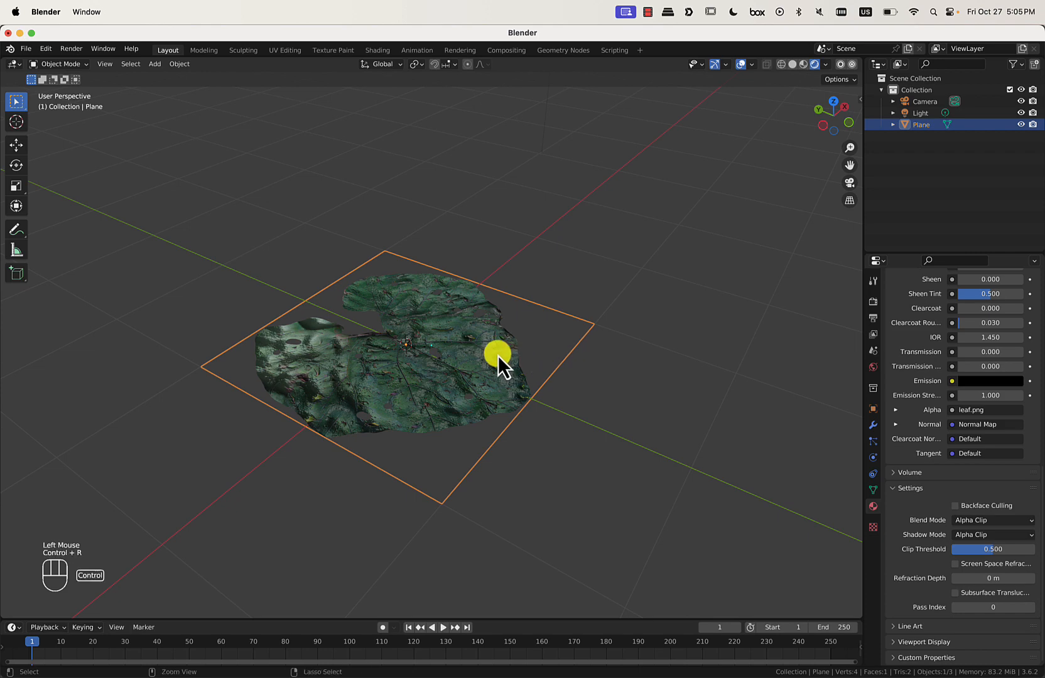
- Enter Edit Mode on the leaf plane and add one loop cut parallel to the X axis, close to the centre
{"action": "key", "text": "Tab"}
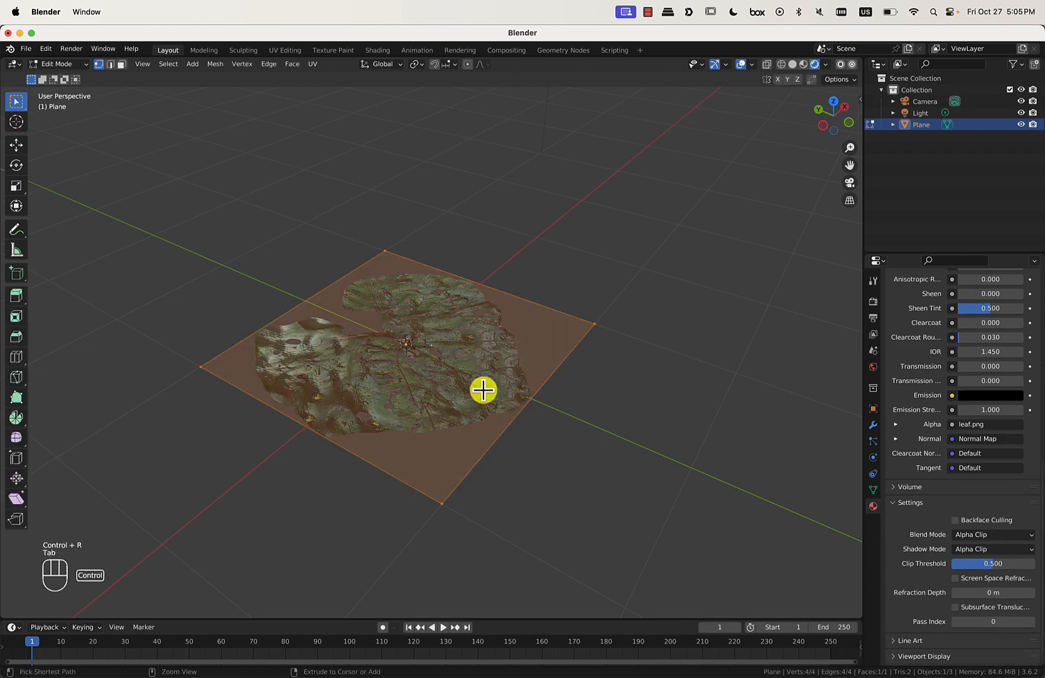
{"action": "key", "text": "ctrl+r"}
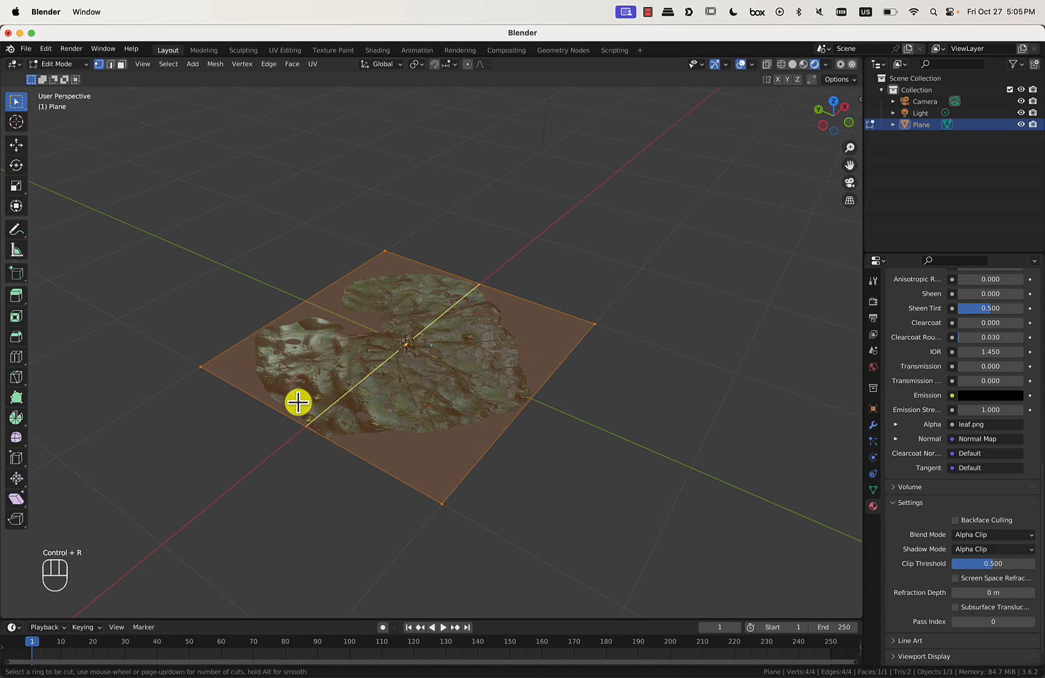
{"action": "left_click", "coordinate": [295, 410]}
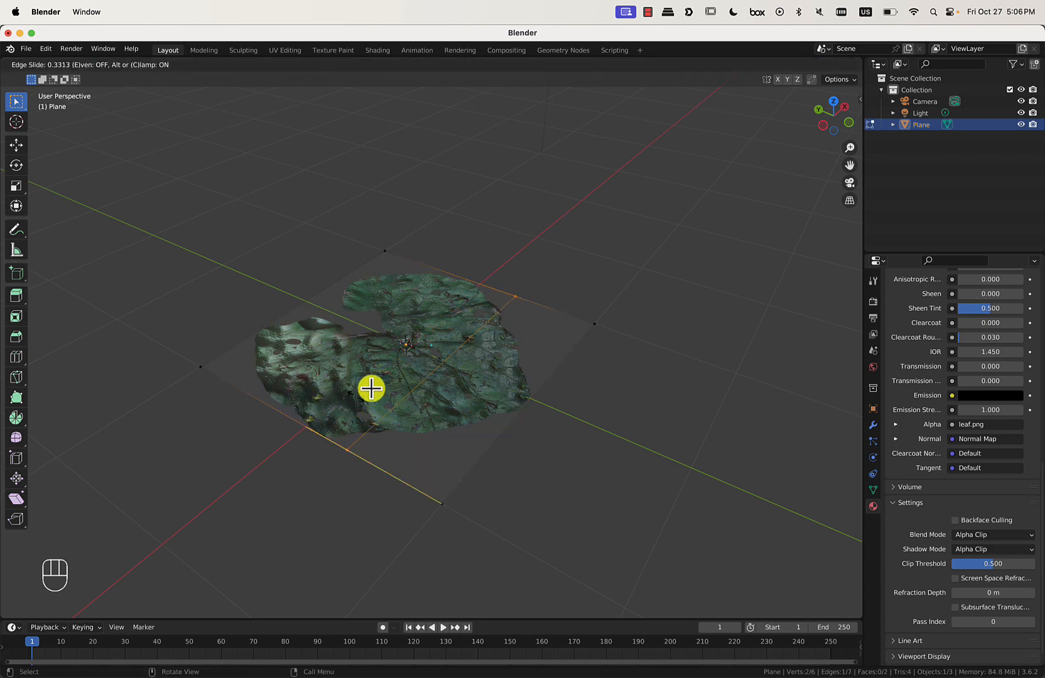
{"action": "left_click", "coordinate": [315, 388]}
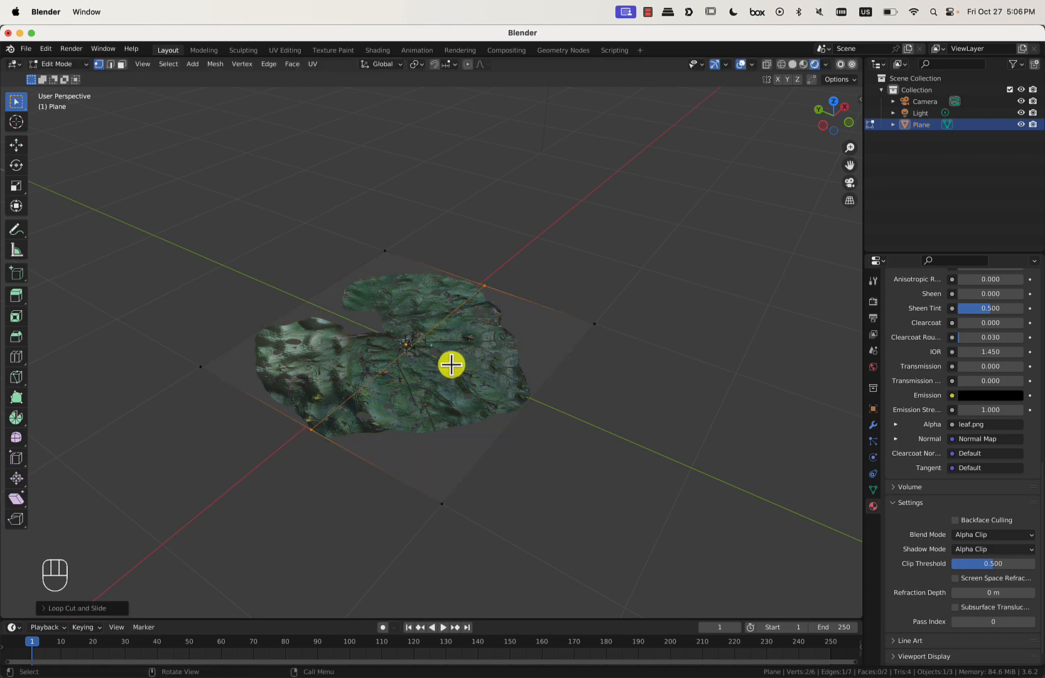
- Add a centred loop cut parallel to the Y axis on the leaf plane and raise it about 0.2 m along Z
{"action": "key", "text": "ctrl+r"}
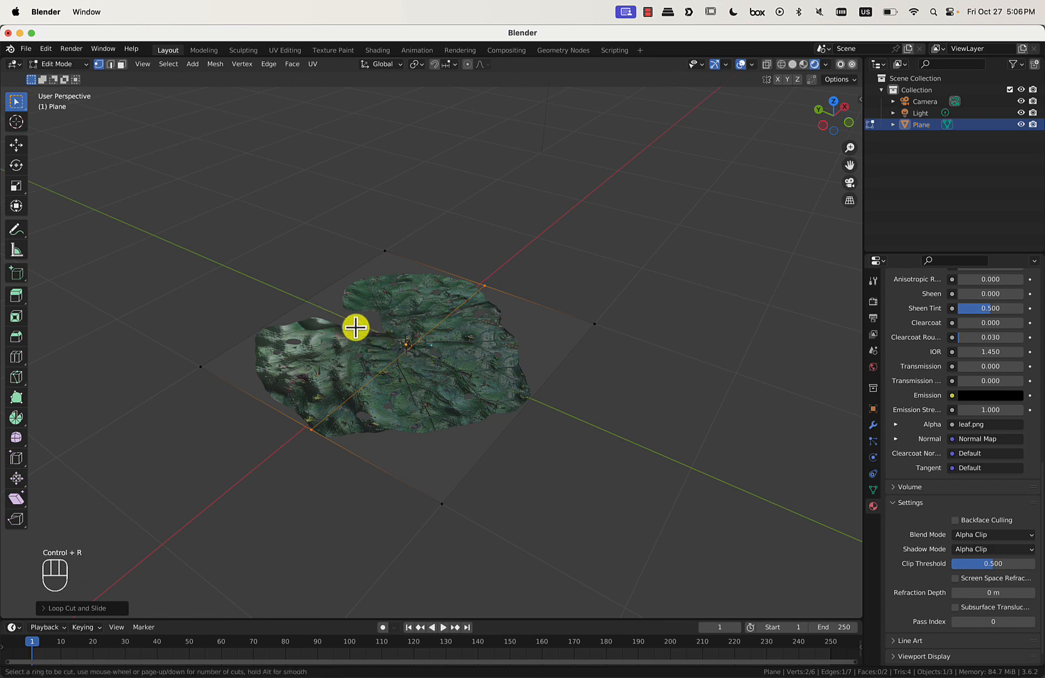
{"action": "left_click", "coordinate": [310, 304]}
{"action": "left_click", "coordinate": [310, 304]}
{"action": "key", "text": "g"}
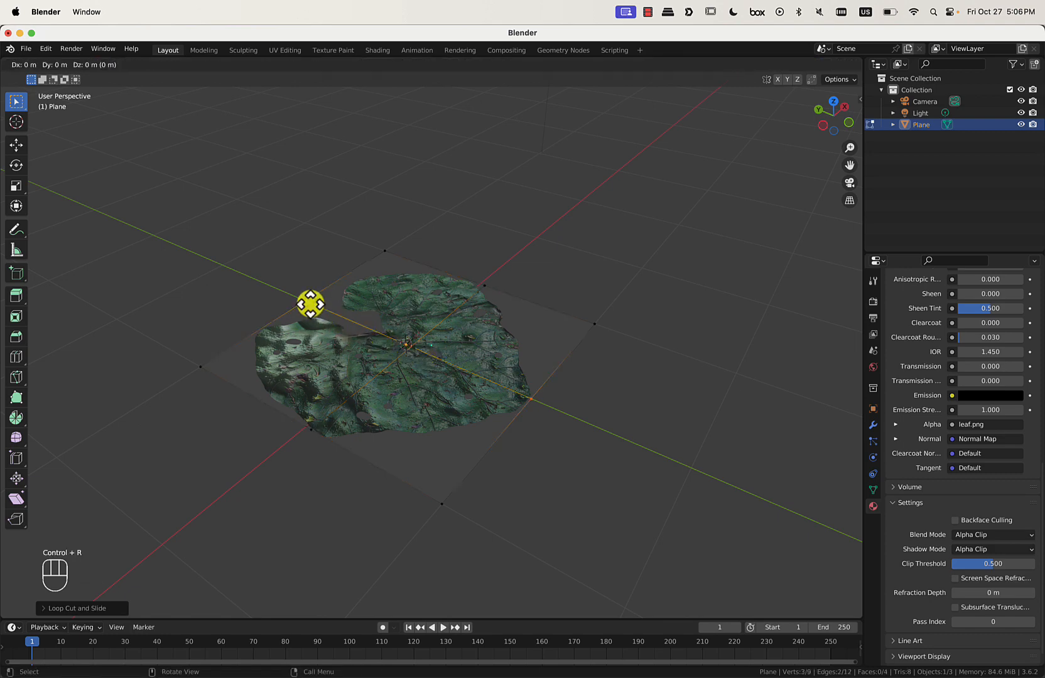
{"action": "key", "text": "z"}
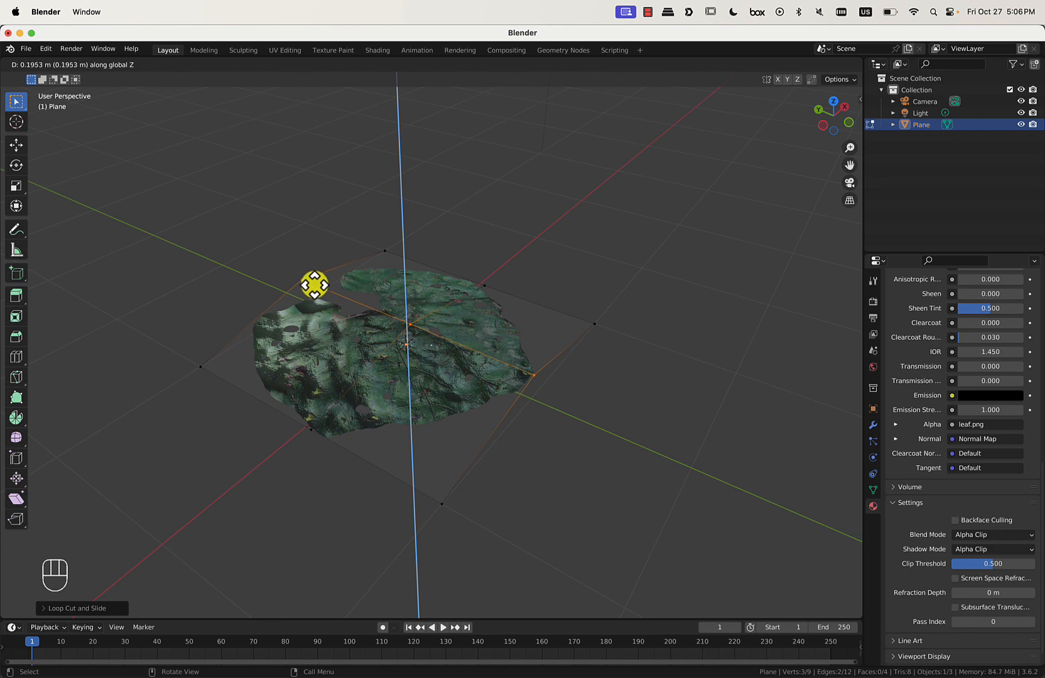
{"action": "left_click", "coordinate": [315, 286]}
- Raise the plane's two corner vertices on either side of the leaf's notch so both lobes curl upward
{"action": "left_click", "coordinate": [301, 286]}
{"action": "scroll", "coordinate": [302, 286], "scroll_direction": "down", "scroll_amount": 5}
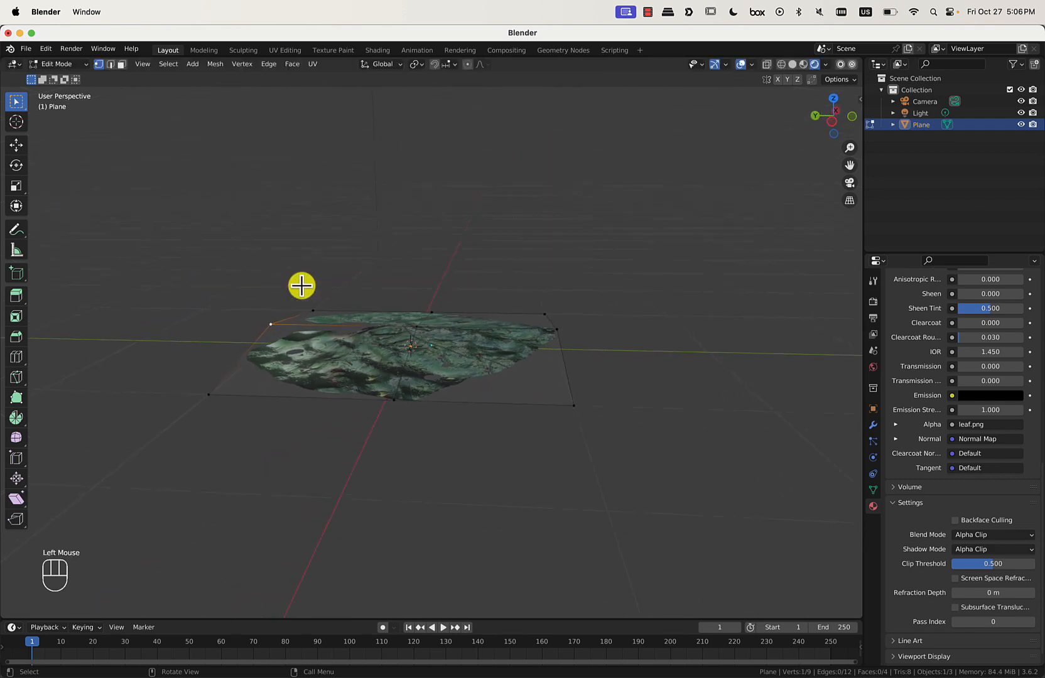
{"action": "left_click", "coordinate": [206, 390]}
{"action": "key", "text": "g"}
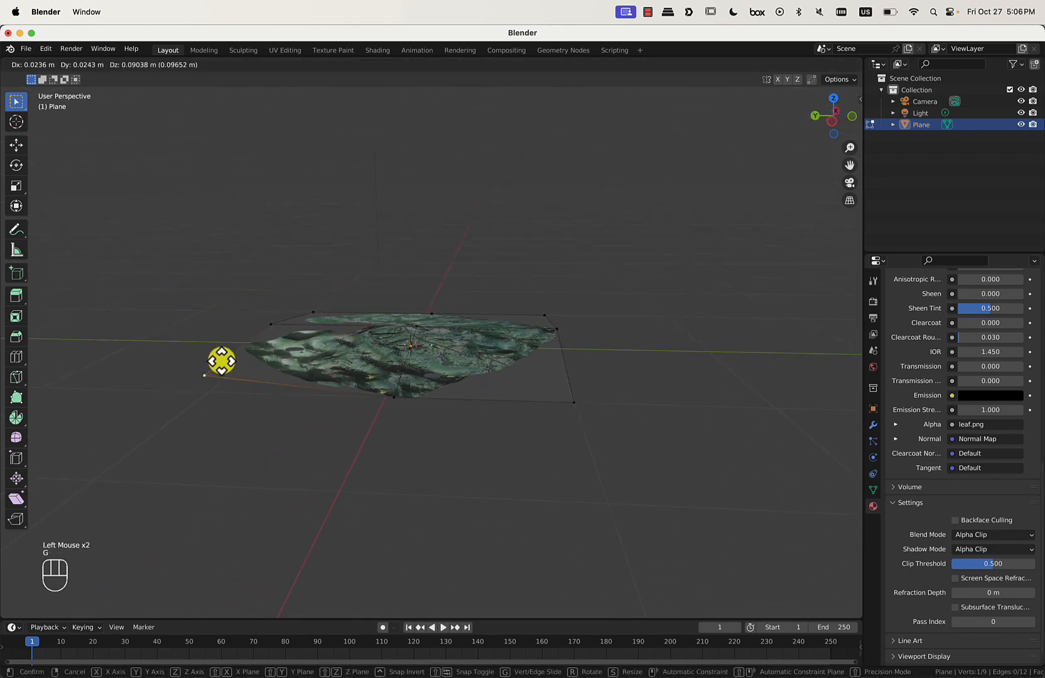
{"action": "left_click", "coordinate": [219, 312]}
{"action": "scroll", "coordinate": [429, 356], "scroll_direction": "up", "scroll_amount": 6}
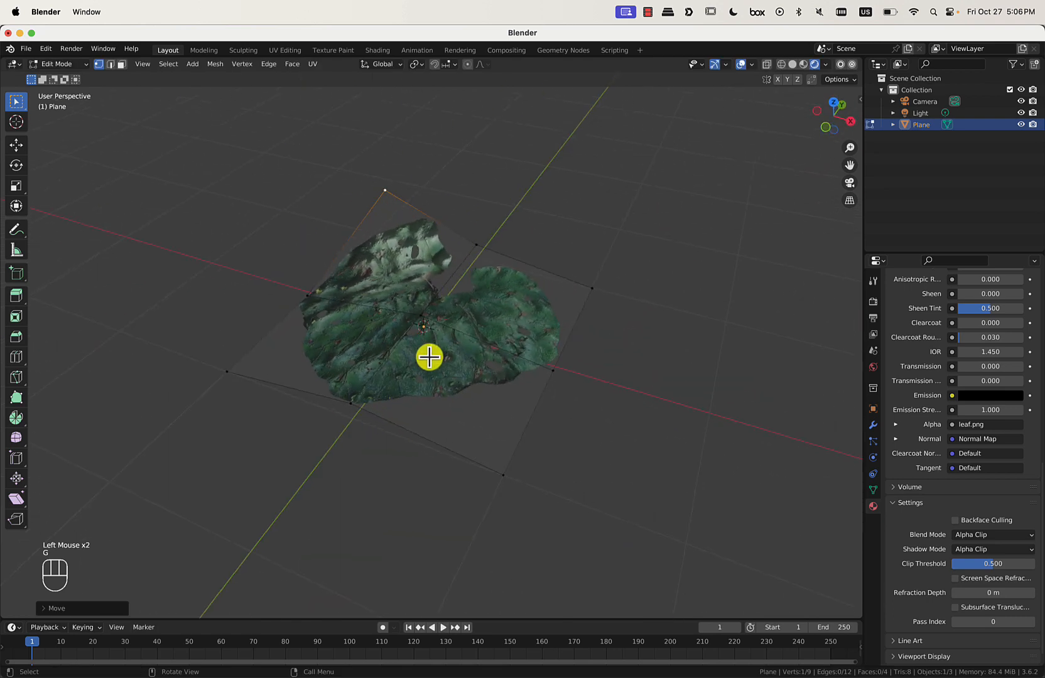
{"action": "scroll", "coordinate": [429, 357], "scroll_direction": "down", "scroll_amount": 5}
{"action": "key", "text": "g"}
{"action": "left_click", "coordinate": [421, 337]}
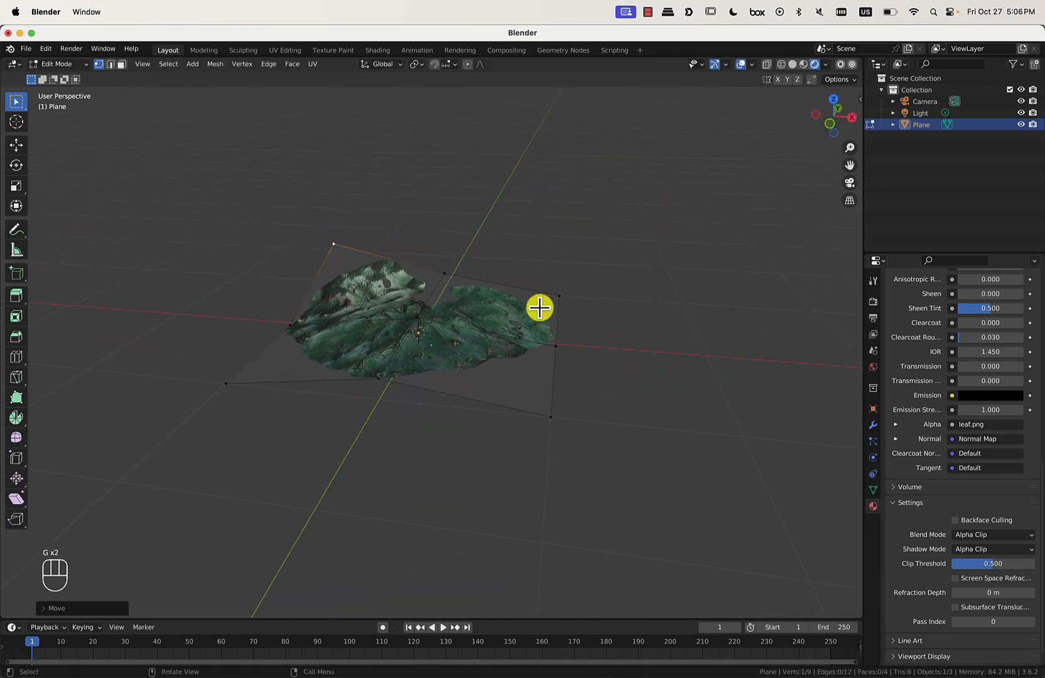
{"action": "left_click", "coordinate": [559, 294]}
{"action": "key", "text": "g"}
{"action": "left_click", "coordinate": [560, 239]}
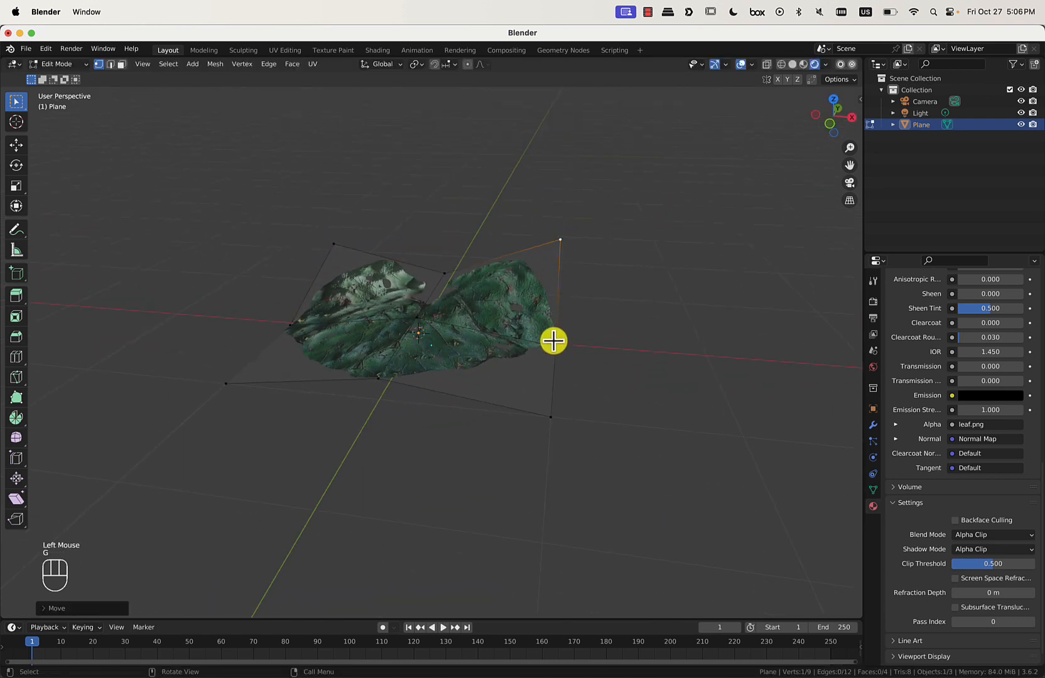
- Lower the middle vertex and one corner vertex of the plane edge opposite the notch to droop the leaf tip
{"action": "left_click", "coordinate": [553, 343]}
{"action": "left_click", "coordinate": [377, 377]}
{"action": "scroll", "coordinate": [377, 377], "scroll_direction": "right", "scroll_amount": 8}
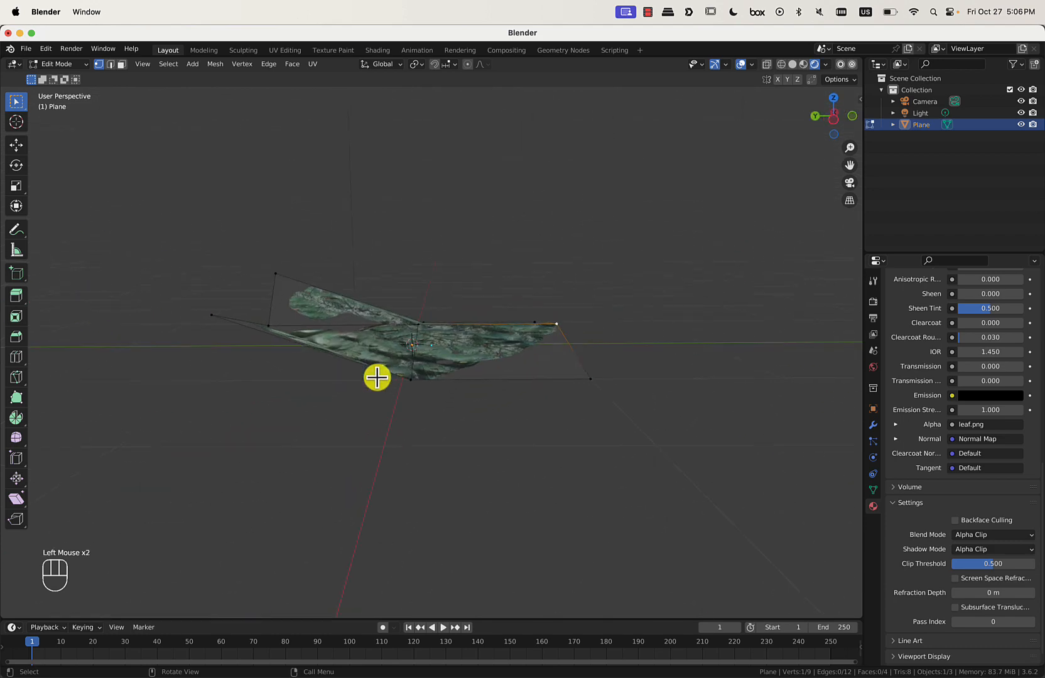
{"action": "scroll", "coordinate": [376, 377], "scroll_direction": "right", "scroll_amount": 3}
{"action": "key", "text": "g"}
{"action": "left_click", "coordinate": [525, 452]}
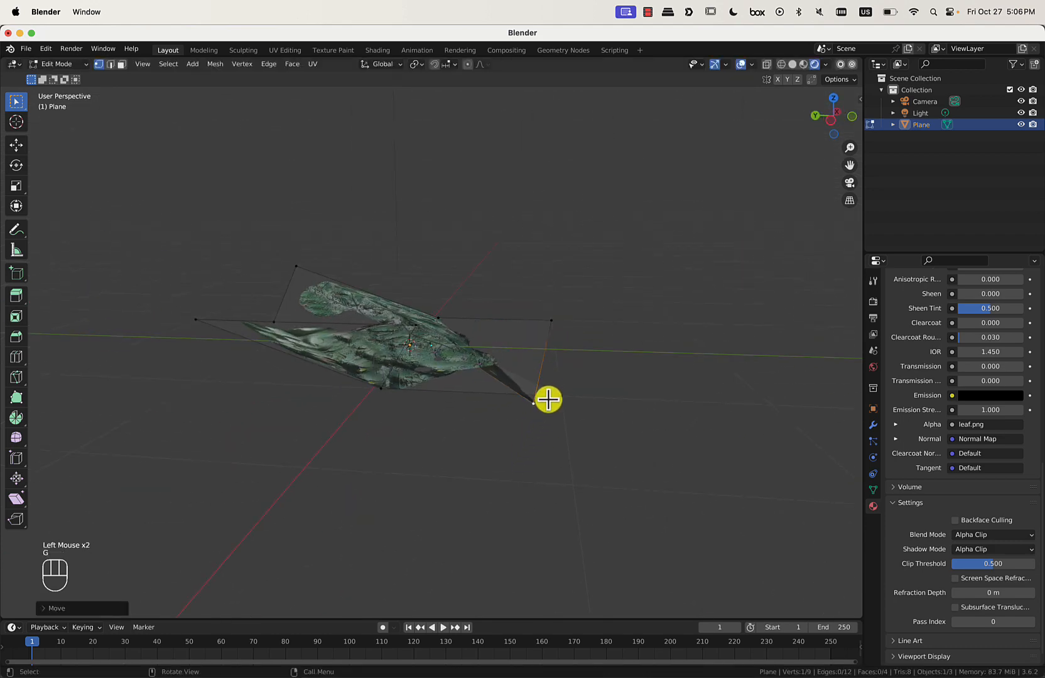
{"action": "key", "text": "g"}
{"action": "left_click", "coordinate": [536, 479]}
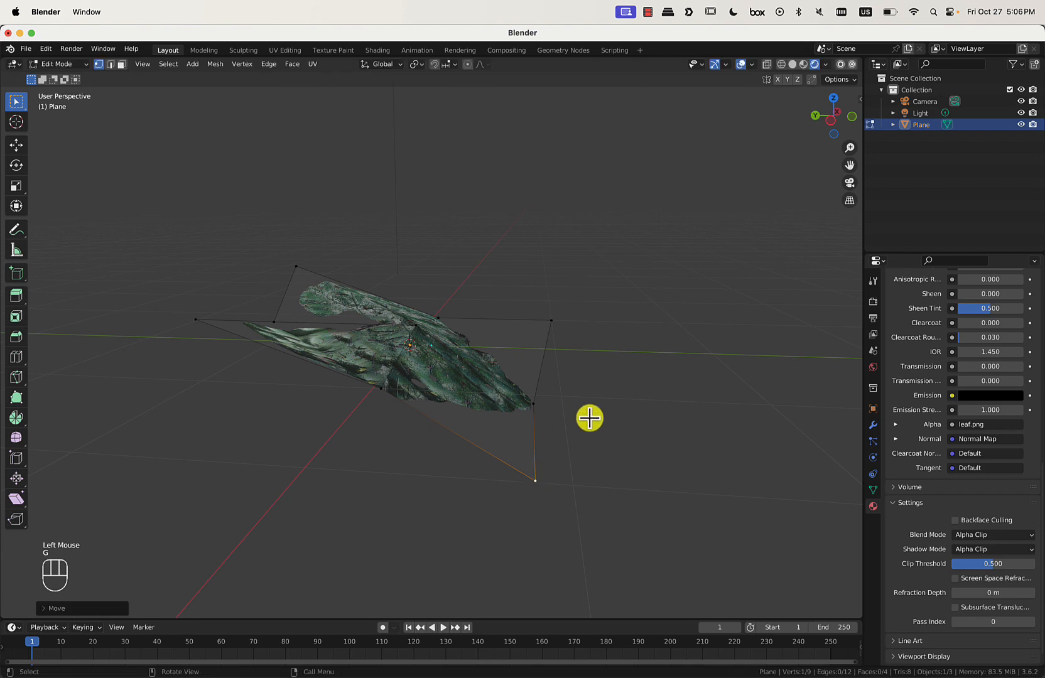
- Return to Object Mode and add a Subdivision Surface modifier to the leaf plane with viewport level 2
{"action": "scroll", "coordinate": [589, 418], "scroll_direction": "right", "scroll_amount": 10}
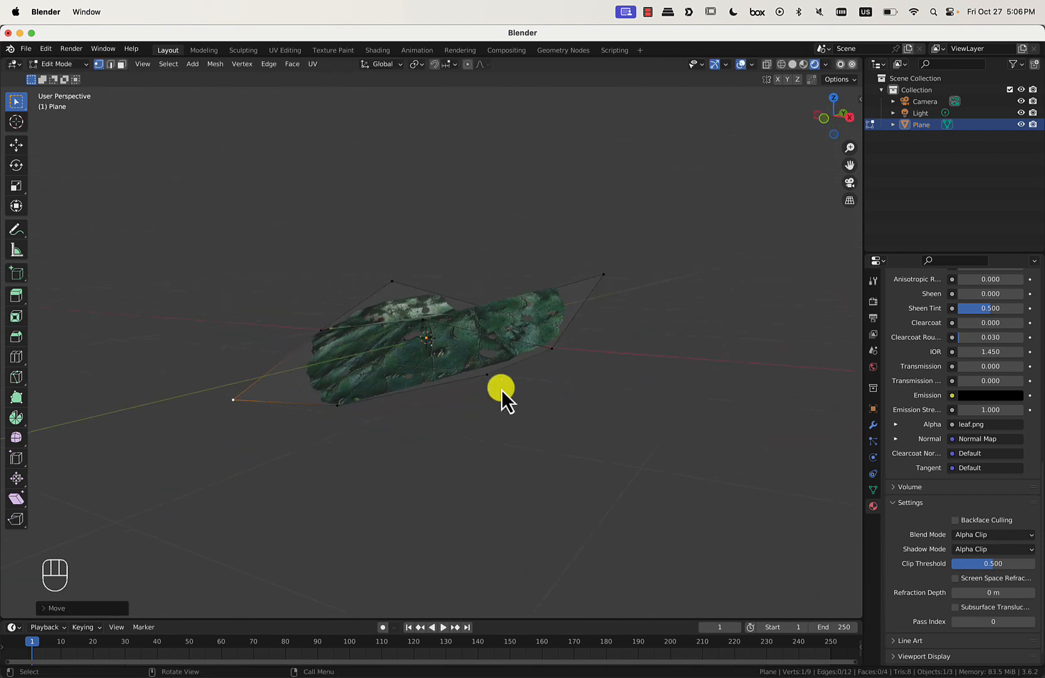
{"action": "key", "text": "Tab"}
{"action": "scroll", "coordinate": [655, 373], "scroll_direction": "right", "scroll_amount": 8}
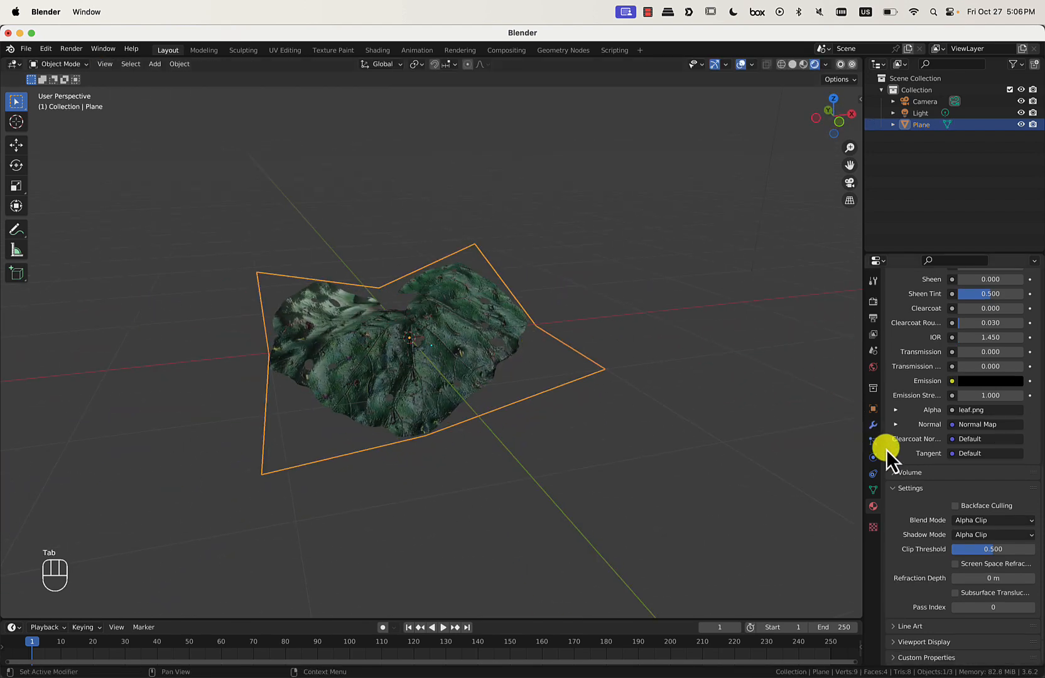
{"action": "left_click", "coordinate": [873, 425]}
{"action": "left_click", "coordinate": [941, 300]}
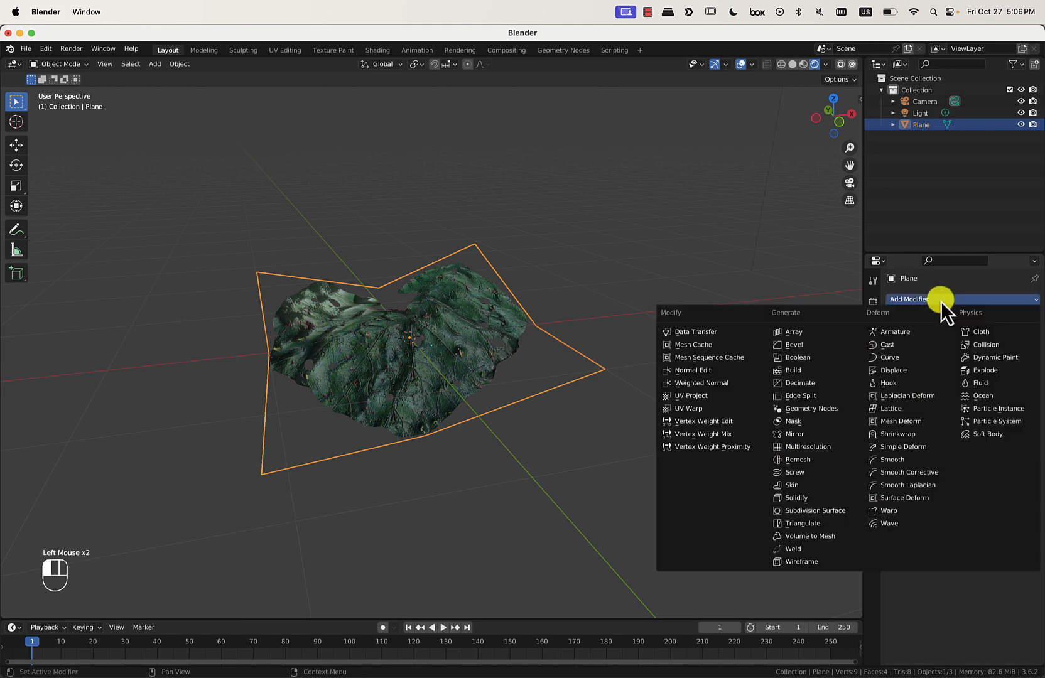
{"action": "left_click", "coordinate": [814, 511]}
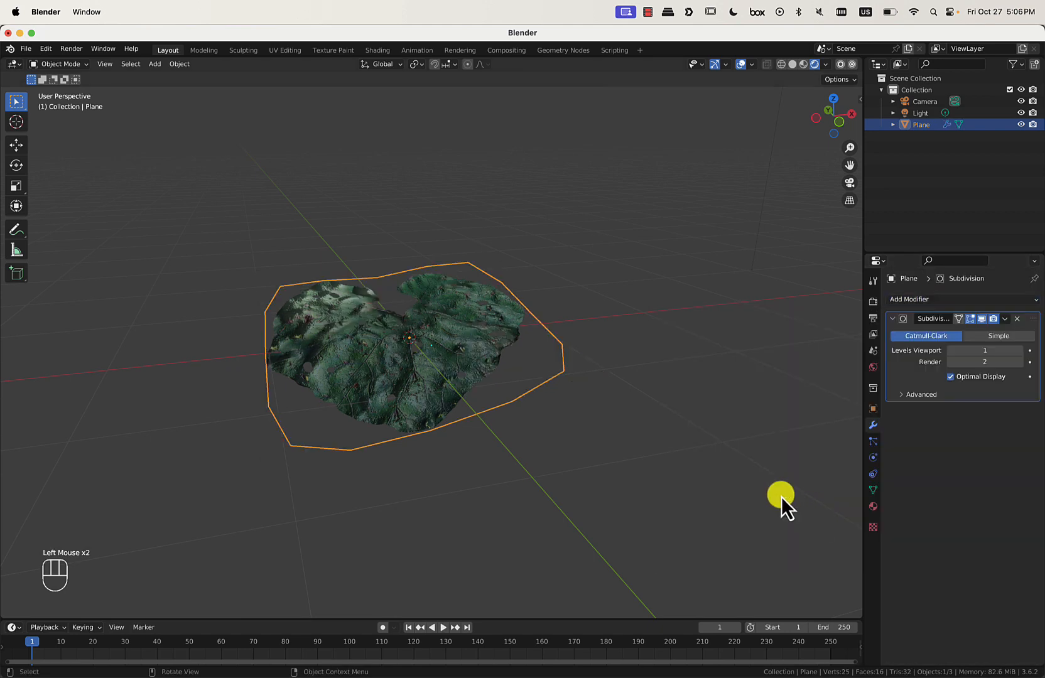
{"action": "scroll", "coordinate": [505, 402], "scroll_direction": "right", "scroll_amount": 10}
{"action": "scroll", "coordinate": [504, 402], "scroll_direction": "right", "scroll_amount": 10}
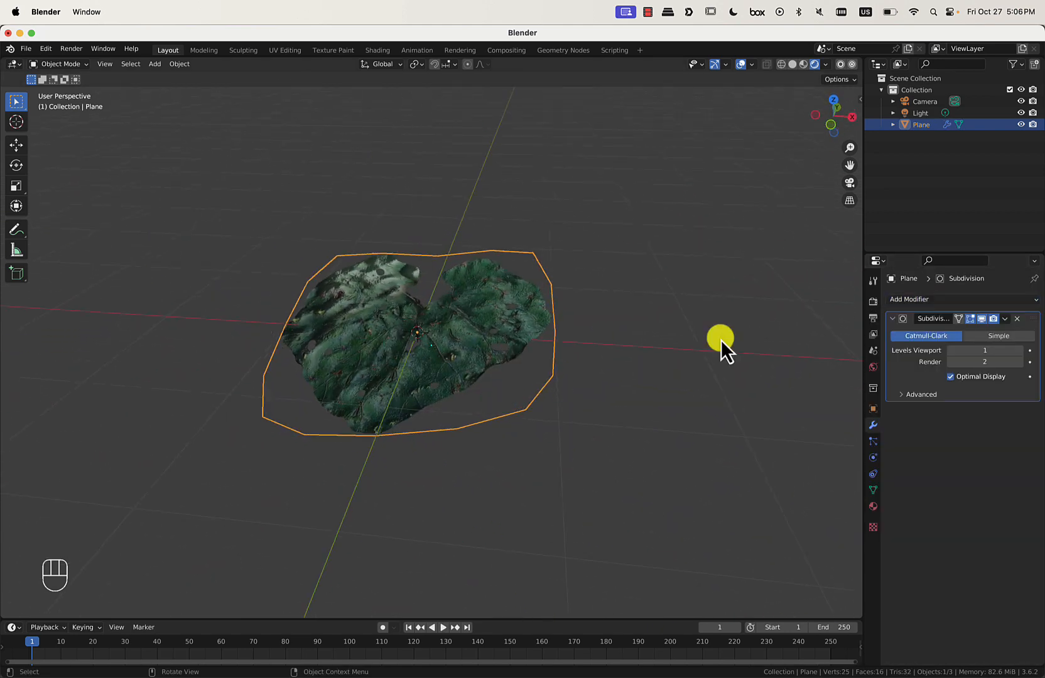
{"action": "left_click", "coordinate": [1019, 351]}
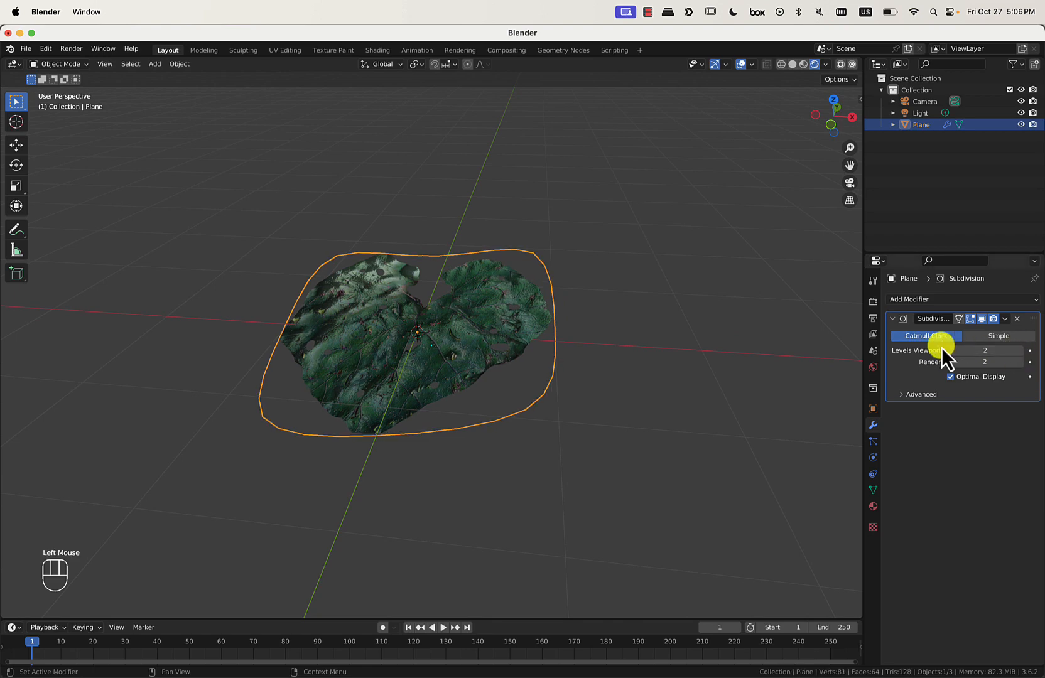
- Apply the Subdivision modifier to the leaf plane in Object Mode
{"action": "key", "text": "Tab"}
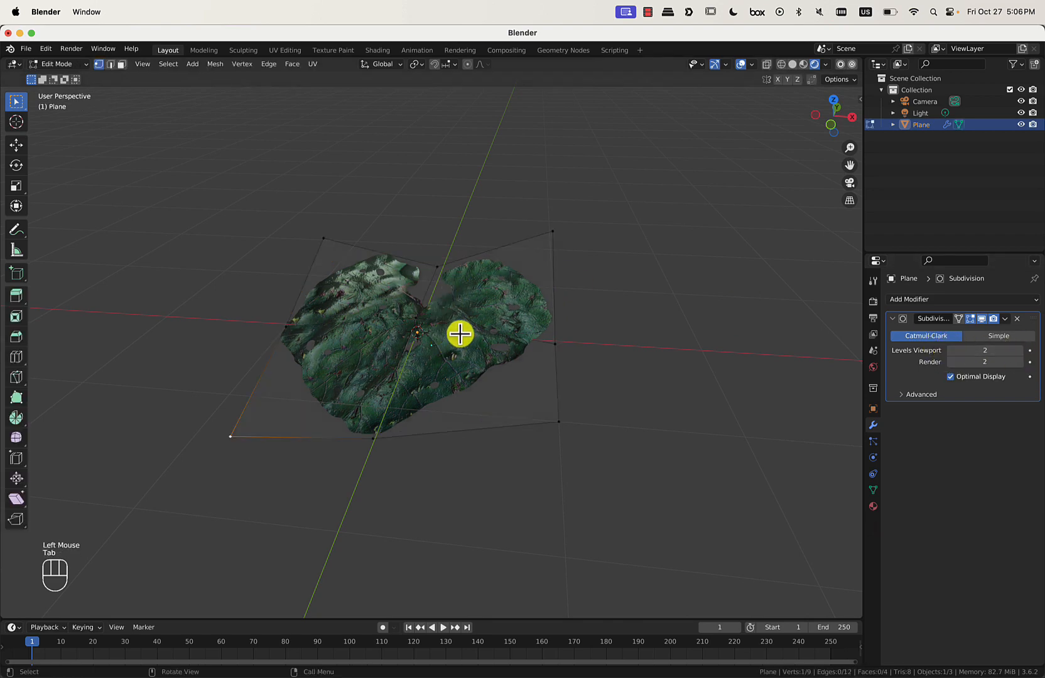
{"action": "key", "text": "Tab"}
{"action": "key", "text": "super+a"}
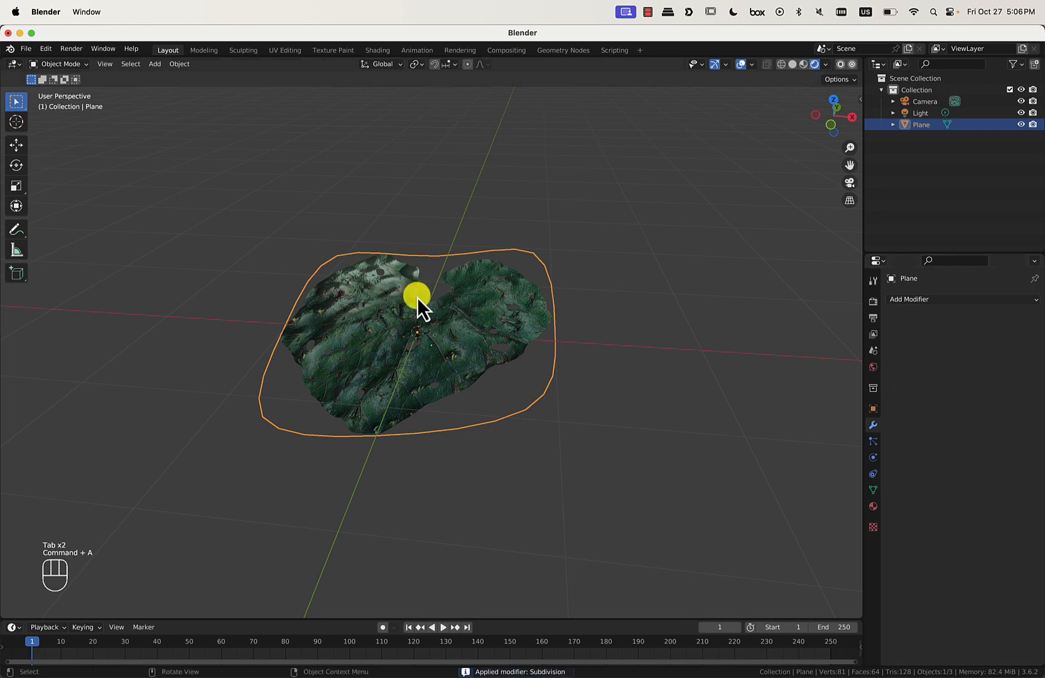
- Enter Edit Mode and slightly reposition one vertex of the subdivided mesh near the leaf's outer edge
{"action": "key", "text": "Tab"}
{"action": "left_click", "coordinate": [484, 375]}
{"action": "key", "text": "g"}
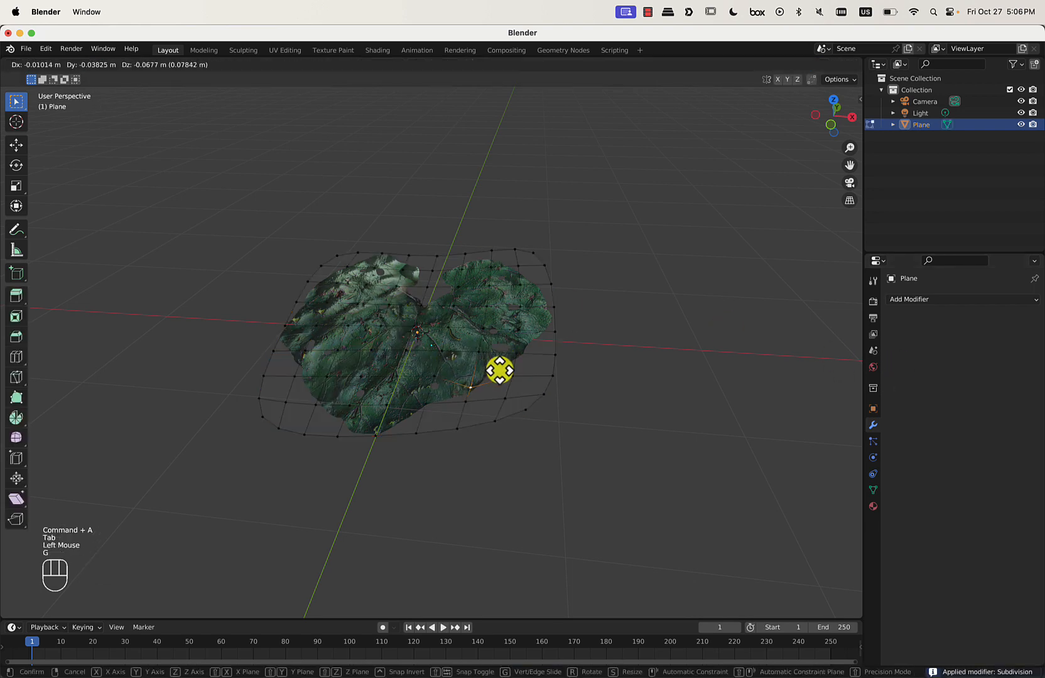
{"action": "left_click", "coordinate": [500, 369]}
- Open the leaf plane in the Sculpting workspace and set the viewport shading to Material Preview
{"action": "scroll", "coordinate": [490, 362], "scroll_direction": "left", "scroll_amount": 10}
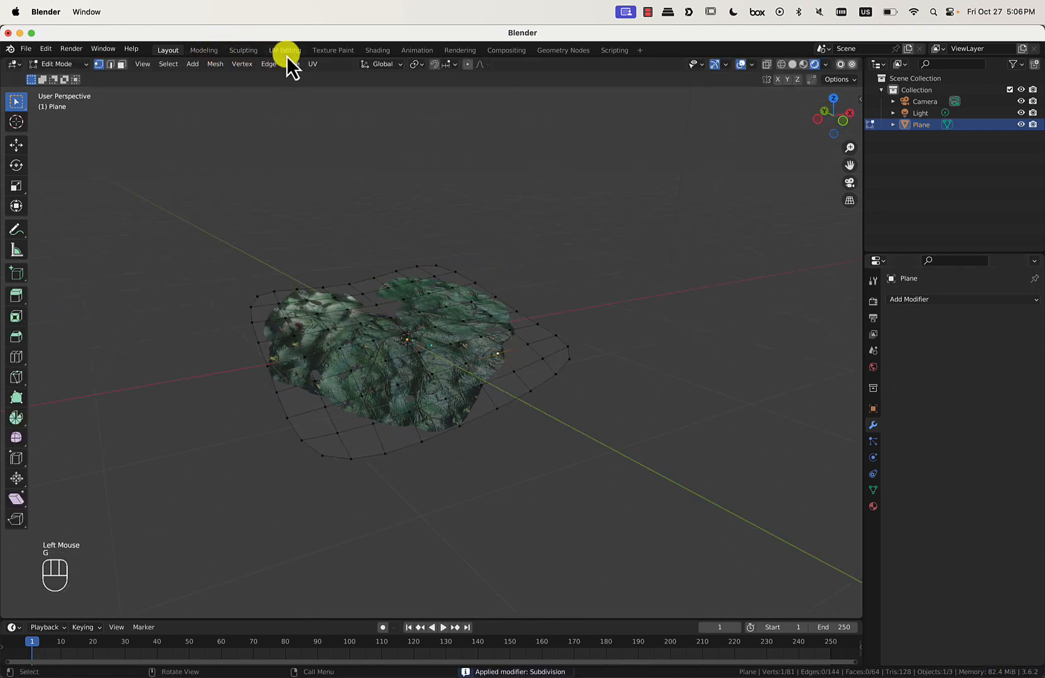
{"action": "left_click", "coordinate": [244, 49]}
{"action": "scroll", "coordinate": [424, 282], "scroll_direction": "left", "scroll_amount": 5}
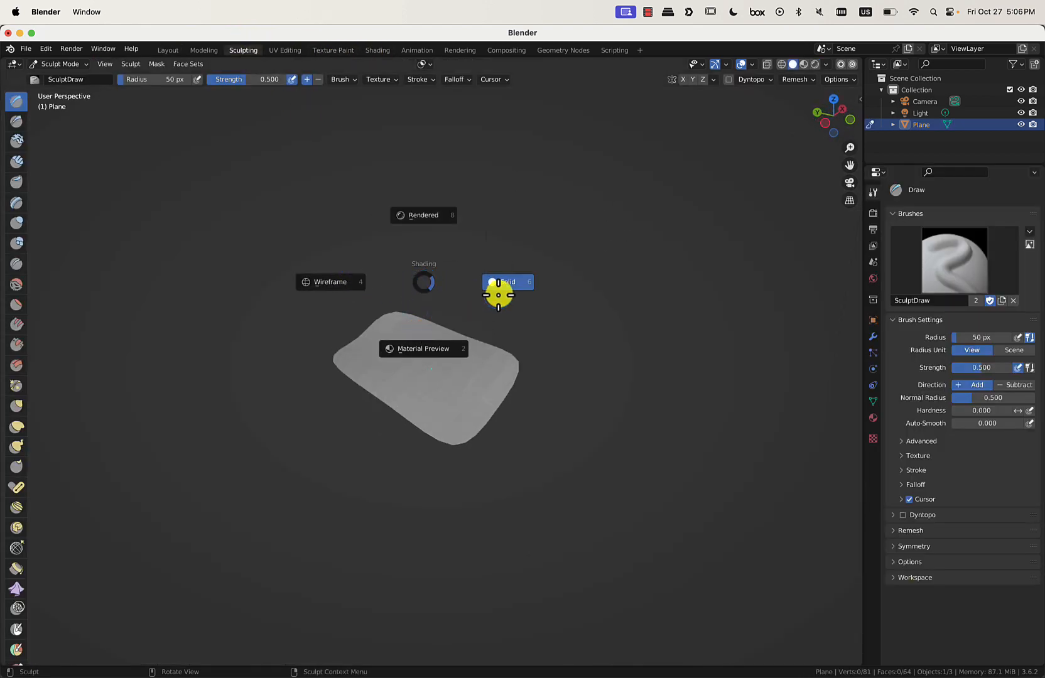
{"action": "left_click", "coordinate": [438, 217]}
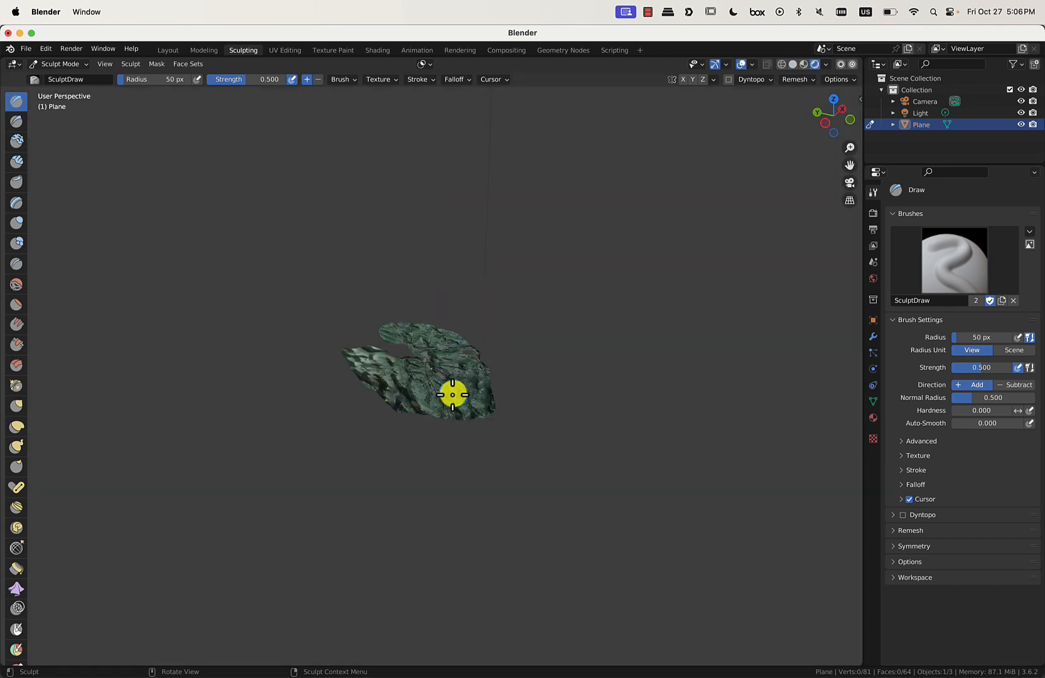
{"action": "scroll", "coordinate": [453, 395], "scroll_direction": "up", "scroll_amount": 4}
{"action": "key", "text": "z"}
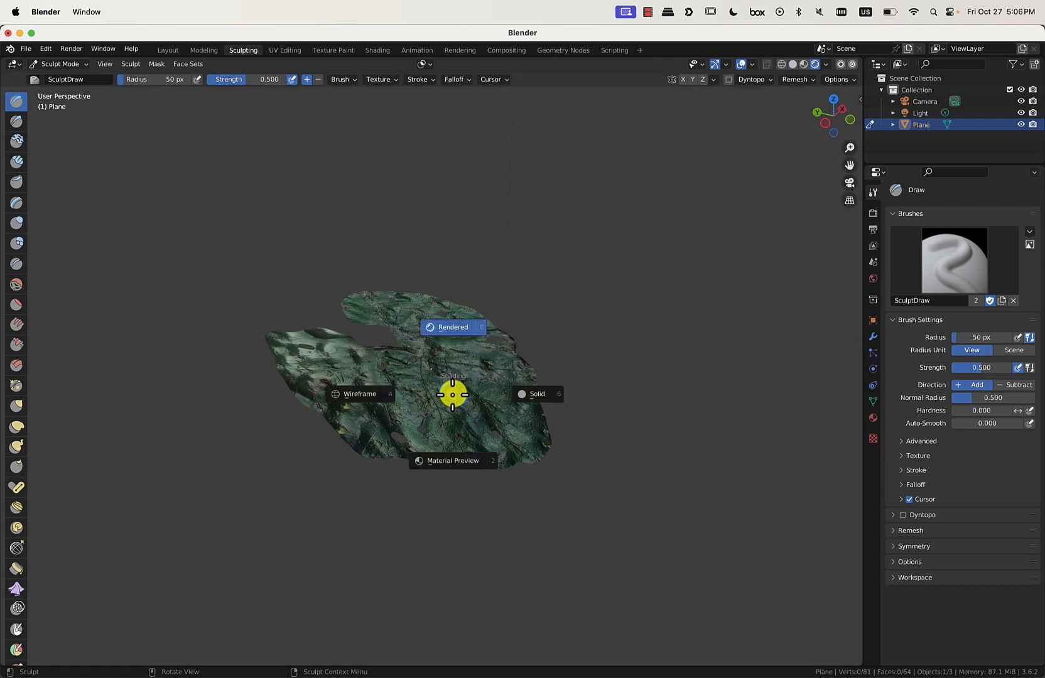
{"action": "left_click", "coordinate": [453, 461]}
- With the Elastic Deform brush at a 282 px radius, pull the leaf's outer edge downward and lift its centre
{"action": "key", "text": "f"}
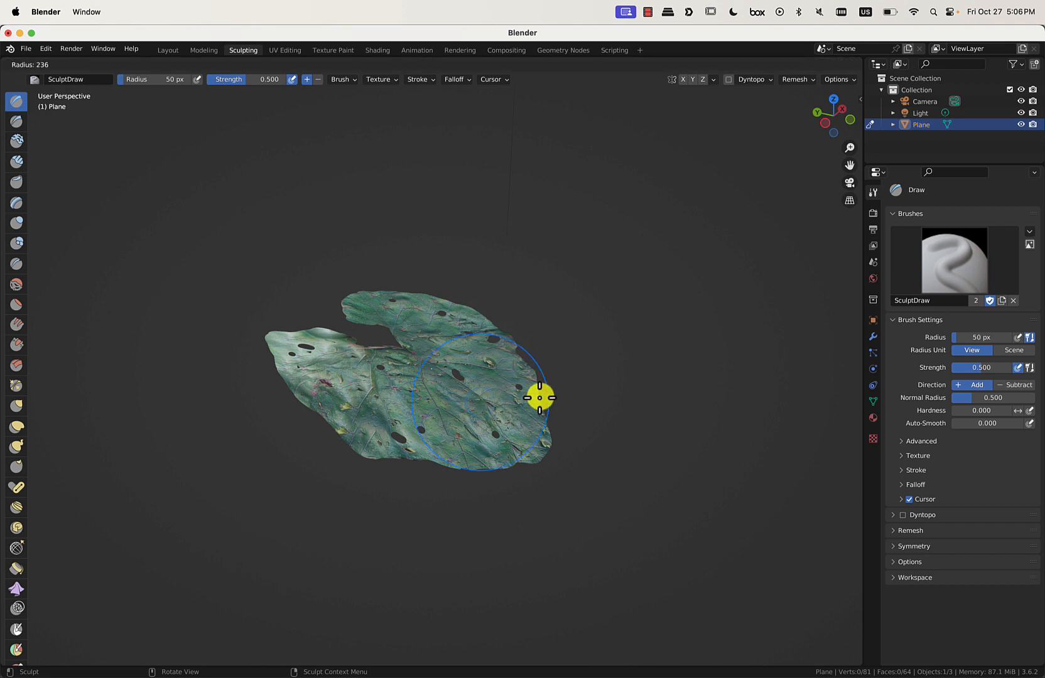
{"action": "left_click", "coordinate": [546, 397]}
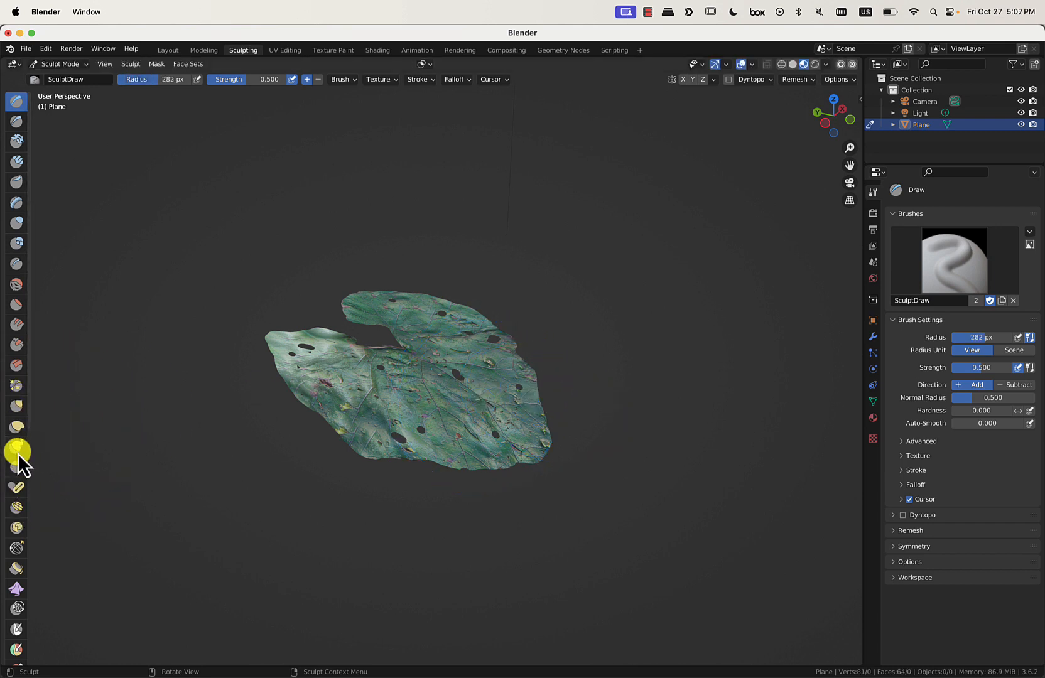
{"action": "left_click", "coordinate": [17, 427]}
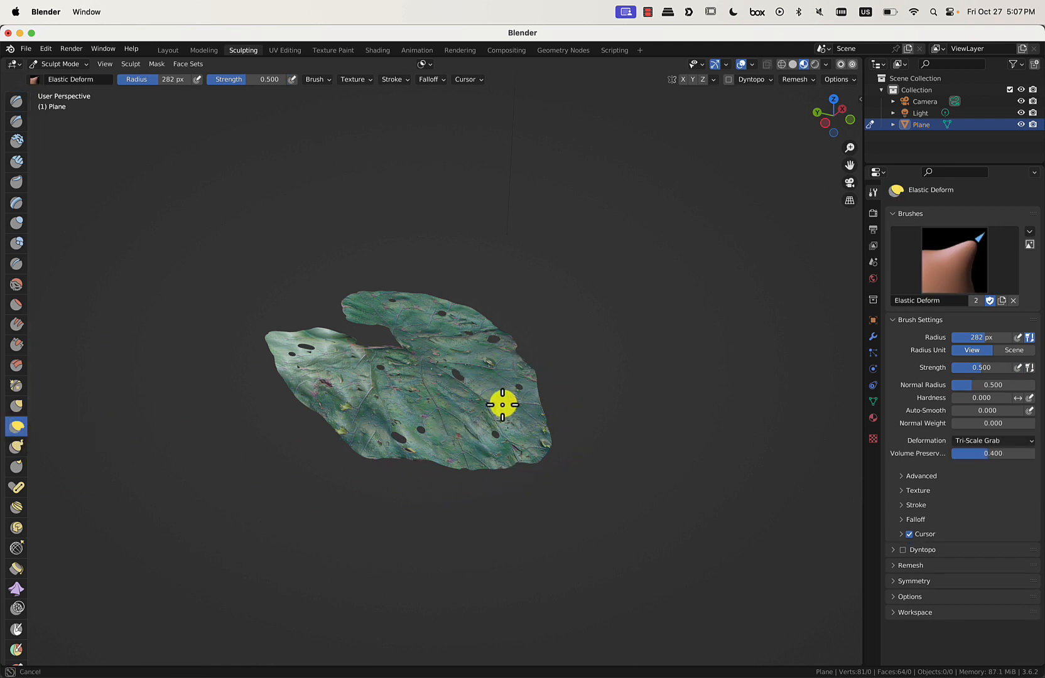
{"action": "mouse_move", "coordinate": [502, 405]}
{"action": "left_mouse_down"}
{"action": "mouse_move", "coordinate": [504, 439]}
{"action": "mouse_move", "coordinate": [473, 480]}
{"action": "mouse_move", "coordinate": [455, 439]}
{"action": "left_mouse_up"}
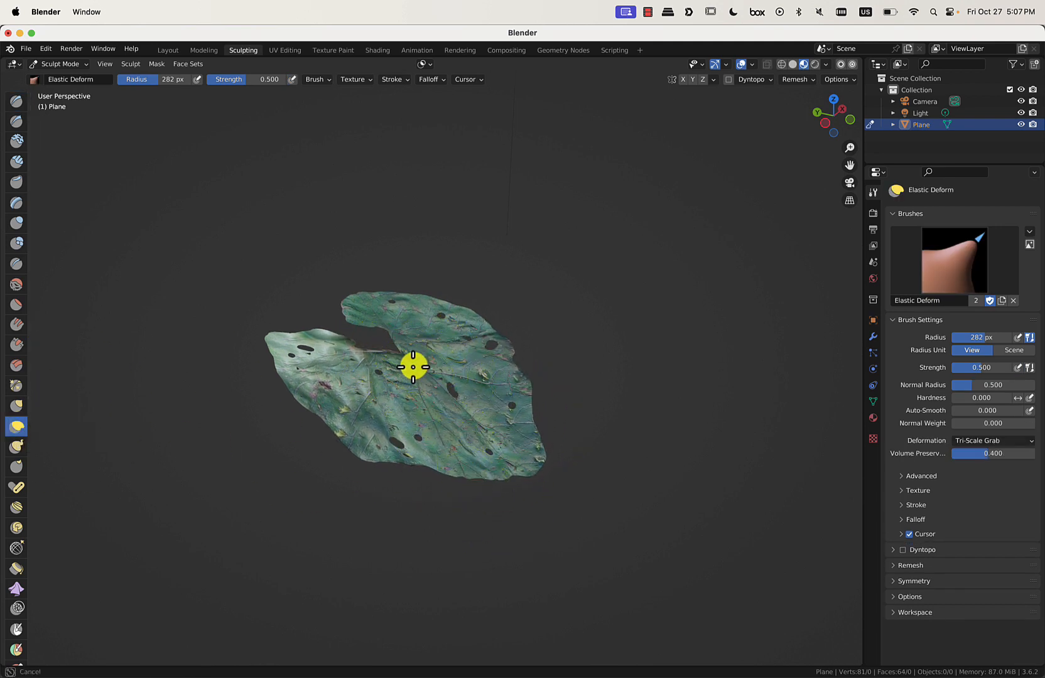
{"action": "mouse_move", "coordinate": [413, 367]}
{"action": "left_mouse_down"}
{"action": "mouse_move", "coordinate": [441, 298]}
{"action": "mouse_move", "coordinate": [445, 343]}
{"action": "left_mouse_up"}
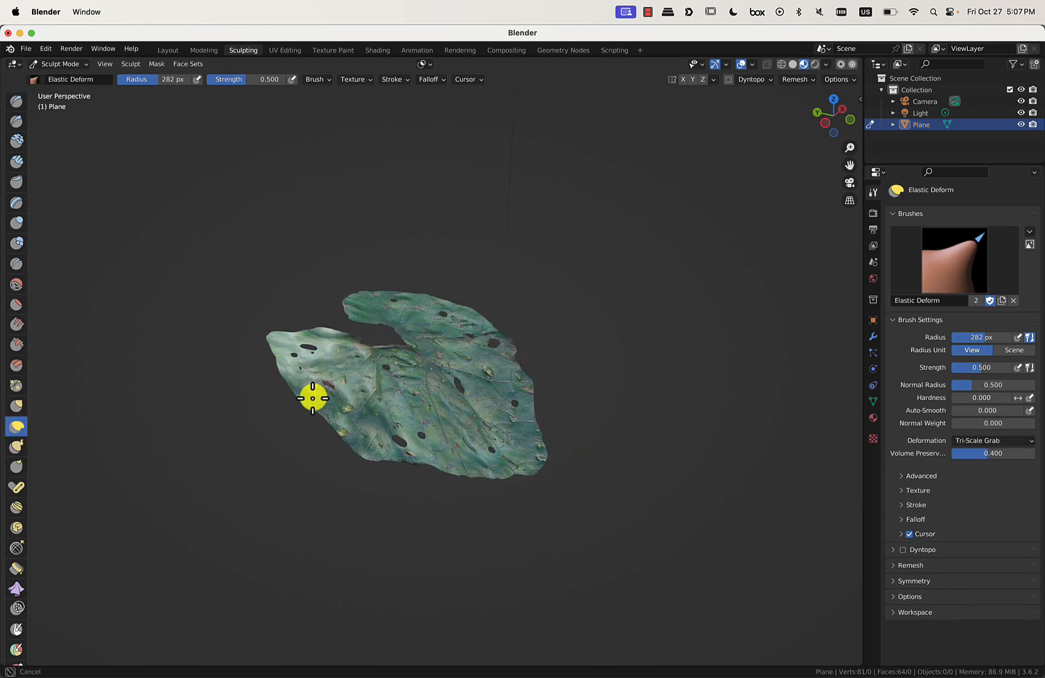
{"action": "mouse_move", "coordinate": [313, 398]}
{"action": "left_mouse_down"}
{"action": "mouse_move", "coordinate": [308, 410]}
{"action": "mouse_move", "coordinate": [312, 399]}
{"action": "left_mouse_up"}
- Bend the leaf's lobes and pull its tip area upward with Elastic Deform strokes made from several side views
{"action": "scroll", "coordinate": [424, 394], "scroll_direction": "right", "scroll_amount": 10}
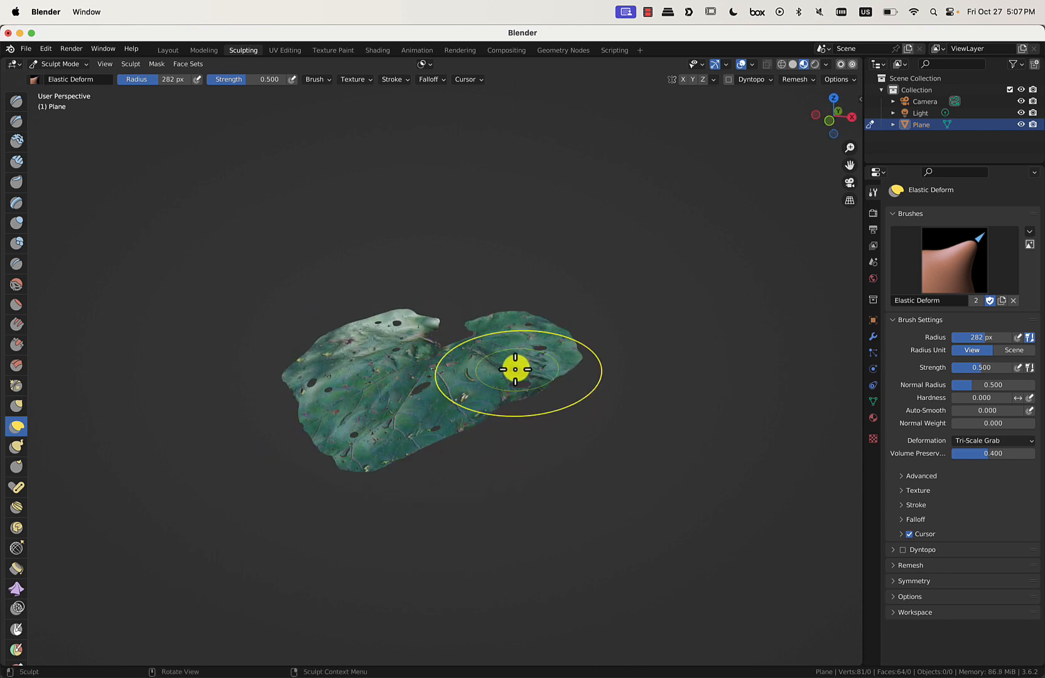
{"action": "mouse_move", "coordinate": [515, 369]}
{"action": "left_mouse_down"}
{"action": "mouse_move", "coordinate": [520, 431]}
{"action": "mouse_move", "coordinate": [427, 365]}
{"action": "left_mouse_up"}
{"action": "mouse_move", "coordinate": [426, 297]}
{"action": "left_mouse_down"}
{"action": "mouse_move", "coordinate": [422, 268]}
{"action": "mouse_move", "coordinate": [425, 293]}
{"action": "left_mouse_up"}
{"action": "scroll", "coordinate": [426, 293], "scroll_direction": "right", "scroll_amount": 10}
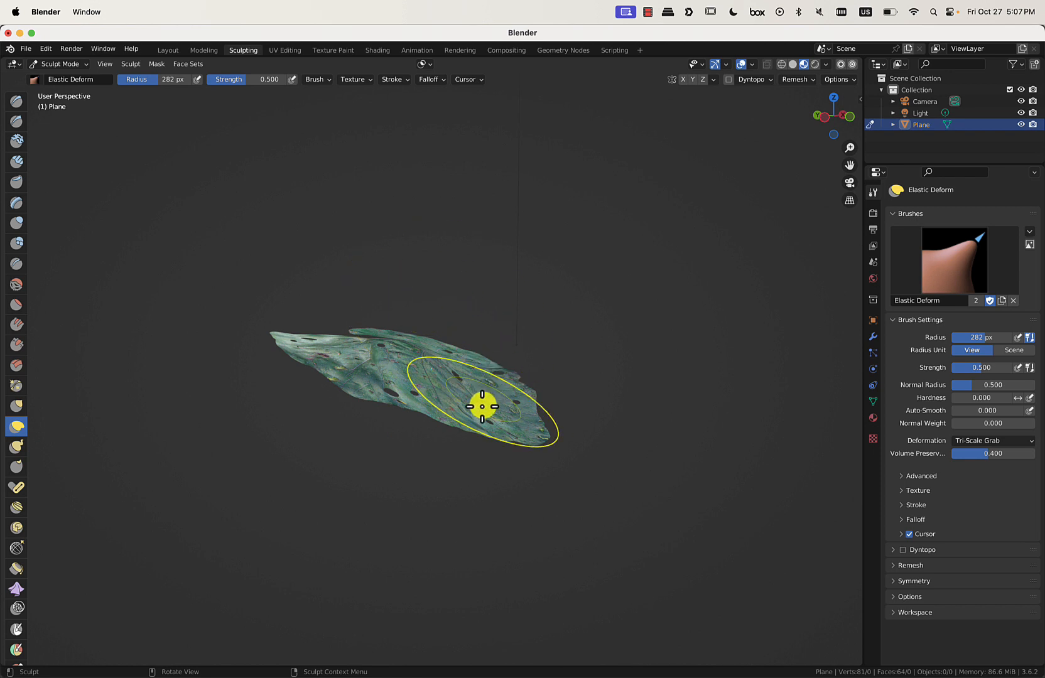
{"action": "scroll", "coordinate": [532, 327], "scroll_direction": "right", "scroll_amount": 10}
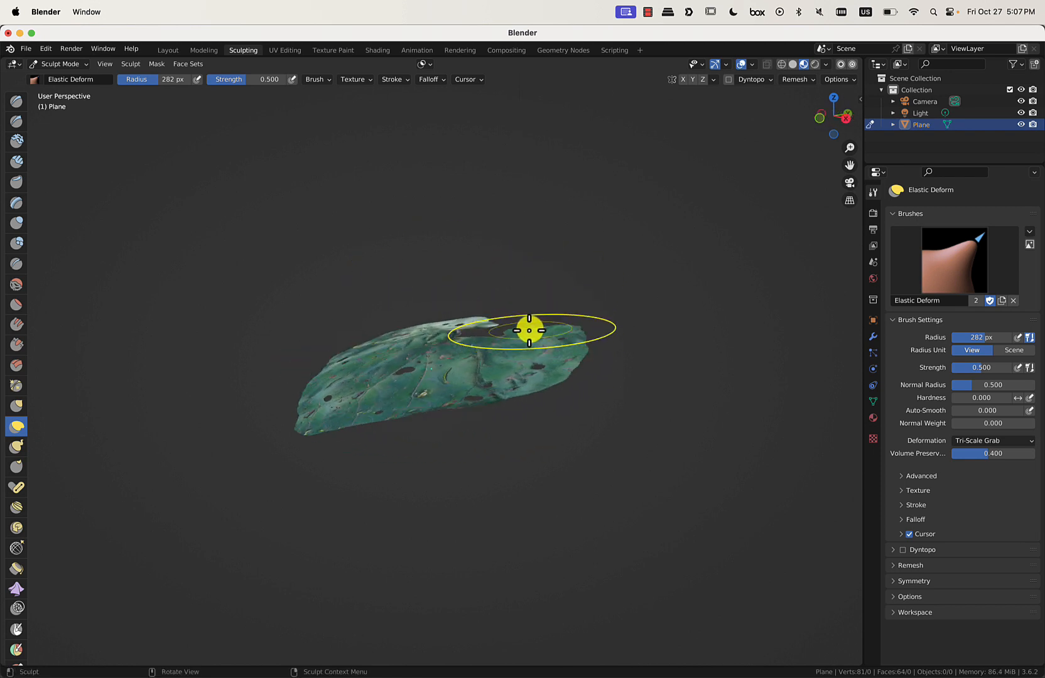
{"action": "left_click_drag", "start_coordinate": [404, 322], "coordinate": [401, 317]}
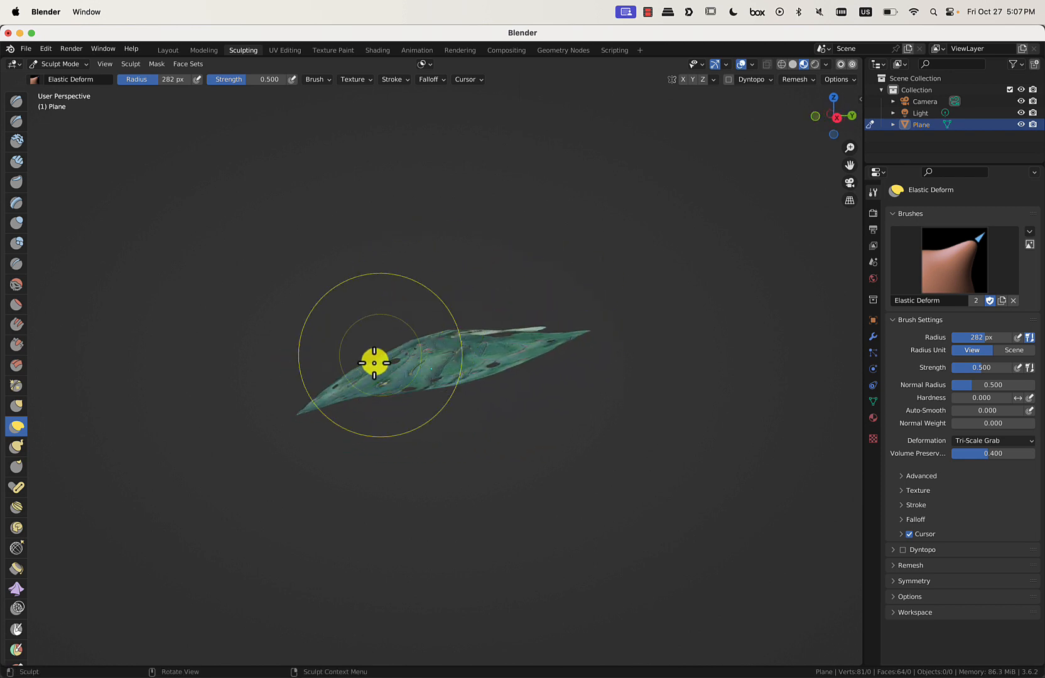
{"action": "left_click_drag", "start_coordinate": [376, 362], "coordinate": [359, 337]}
{"action": "scroll", "coordinate": [552, 363], "scroll_direction": "left", "scroll_amount": 10}
{"action": "scroll", "coordinate": [553, 363], "scroll_direction": "left", "scroll_amount": 10}
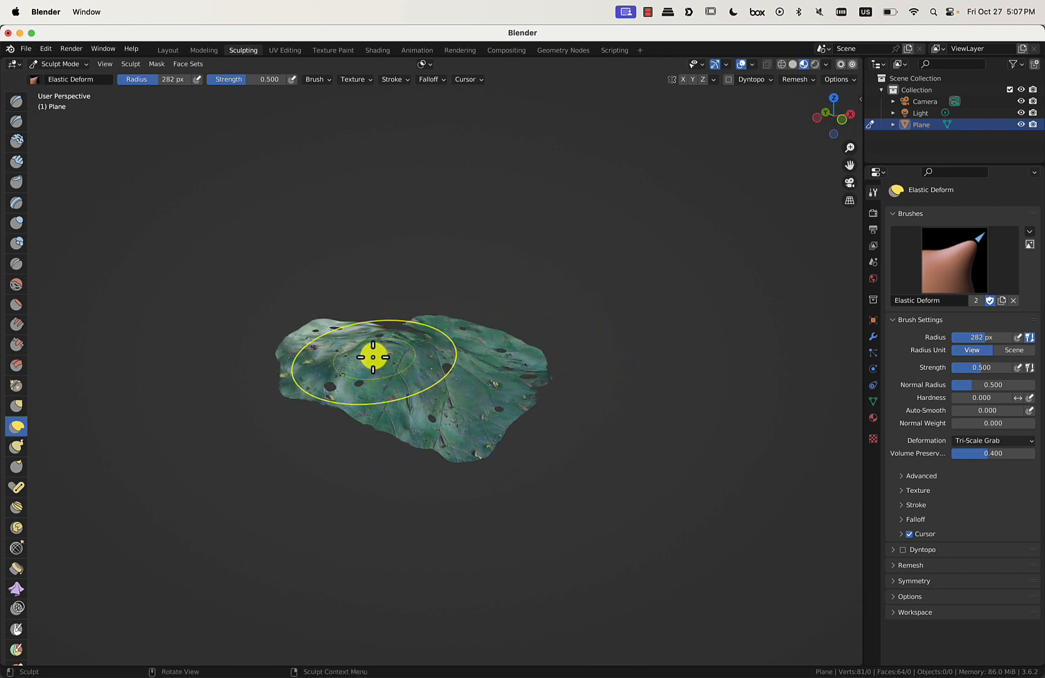
- Reduce the Elastic Deform brush radius to 182 px
{"action": "key", "text": "f"}
{"action": "left_click", "coordinate": [344, 357]}
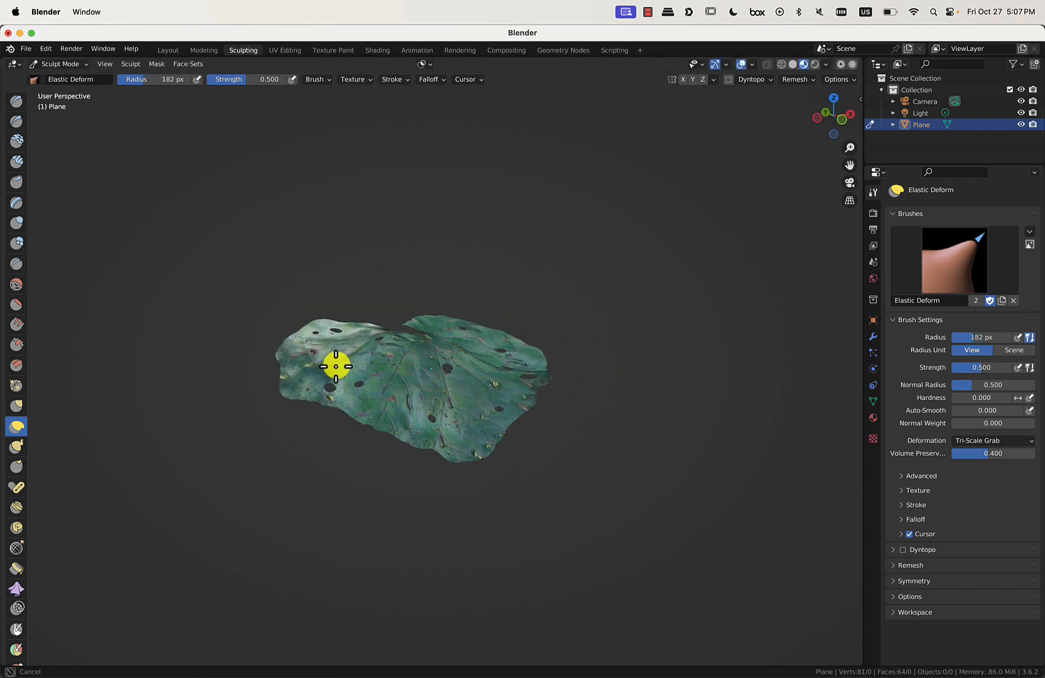
- Examine the sculpted leaf's curvature from the side, from above and up close
{"action": "scroll", "coordinate": [334, 375], "scroll_direction": "left", "scroll_amount": 5}
{"action": "scroll", "coordinate": [334, 375], "scroll_direction": "up", "scroll_amount": 5}
{"action": "scroll", "coordinate": [334, 375], "scroll_direction": "right", "scroll_amount": 10}
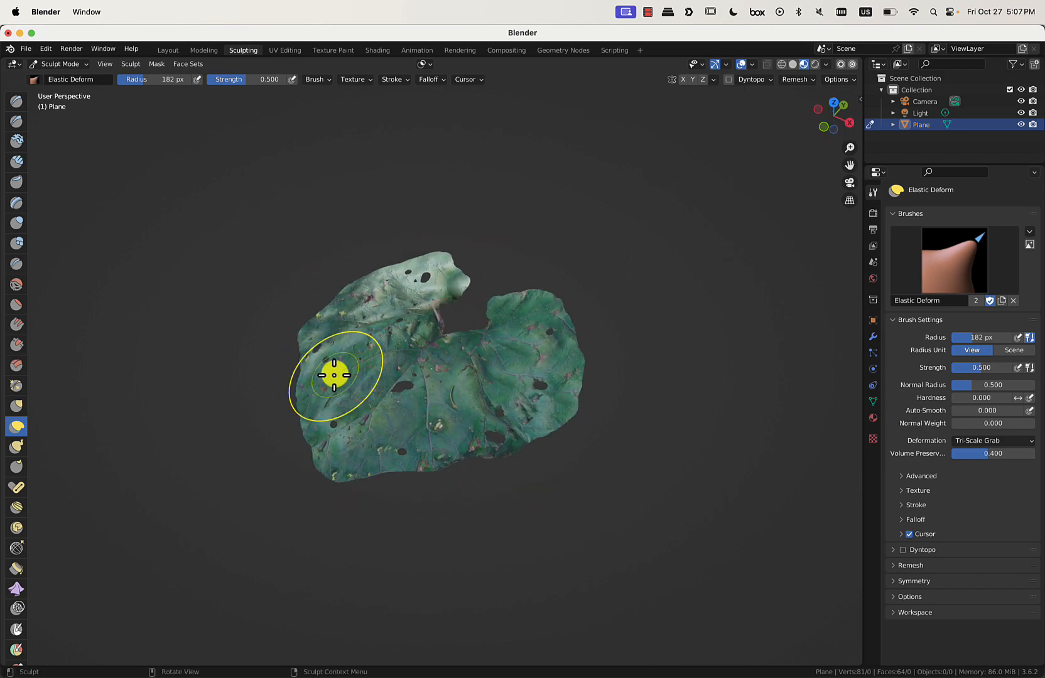
{"action": "scroll", "coordinate": [334, 375], "scroll_direction": "up", "scroll_amount": 4}
{"action": "scroll", "coordinate": [334, 375], "scroll_direction": "down", "scroll_amount": 5}
{"action": "scroll", "coordinate": [334, 374], "scroll_direction": "up", "scroll_amount": 8}
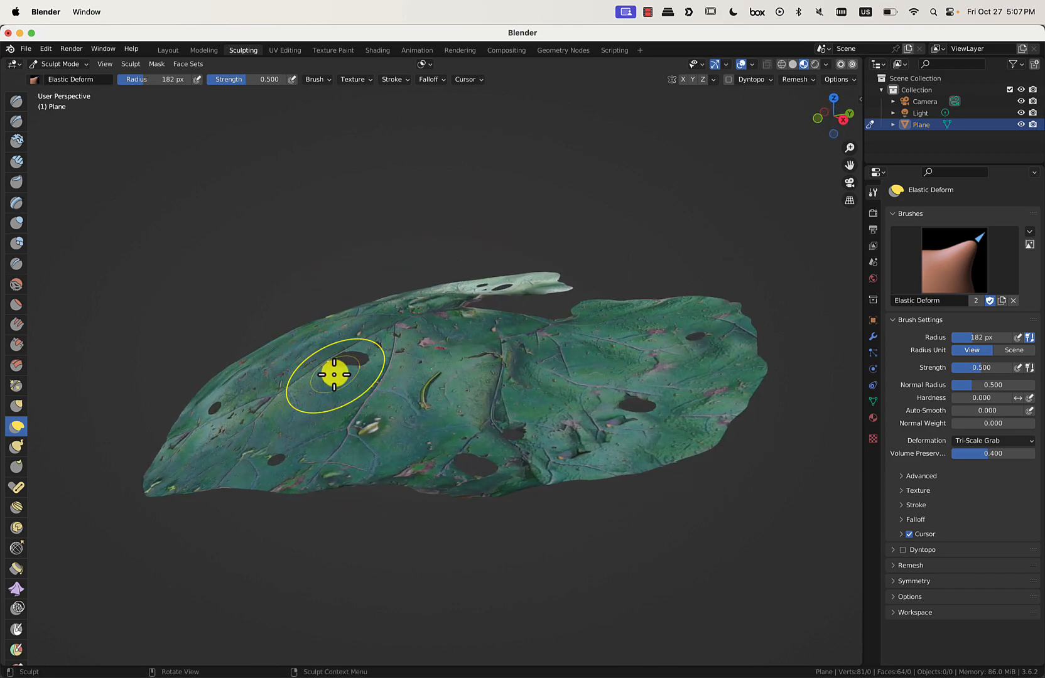
{"action": "scroll", "coordinate": [334, 375], "scroll_direction": "left", "scroll_amount": 10}
{"action": "scroll", "coordinate": [334, 375], "scroll_direction": "down", "scroll_amount": 6}
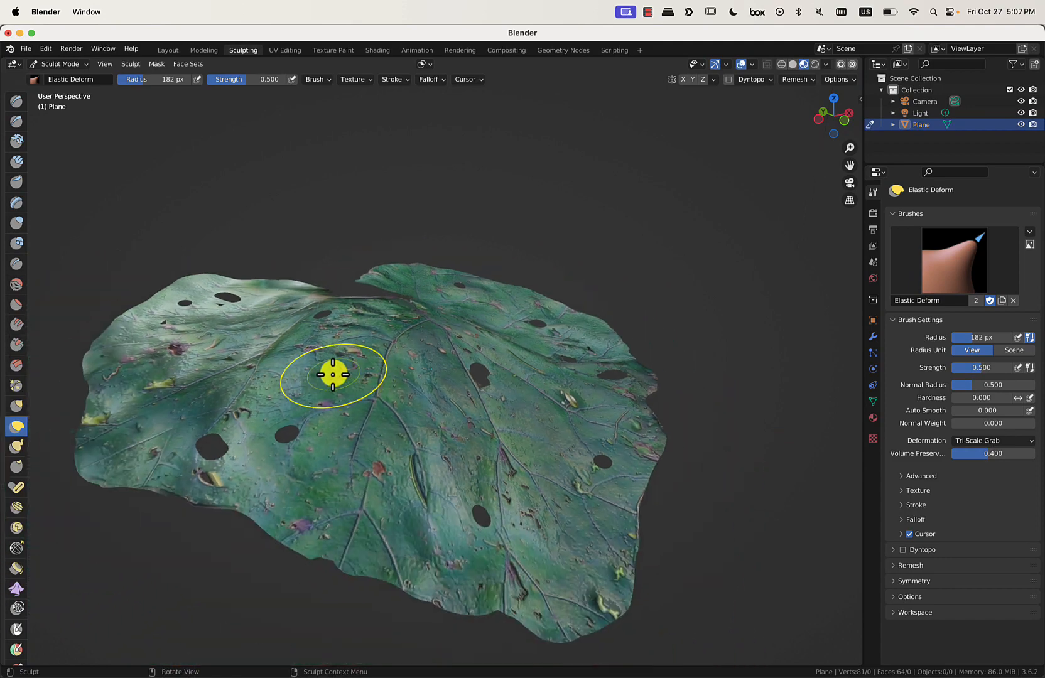
{"action": "scroll", "coordinate": [333, 375], "scroll_direction": "left", "scroll_amount": 5}
{"action": "scroll", "coordinate": [332, 375], "scroll_direction": "up", "scroll_amount": 8}
{"action": "scroll", "coordinate": [333, 375], "scroll_direction": "right", "scroll_amount": 5}
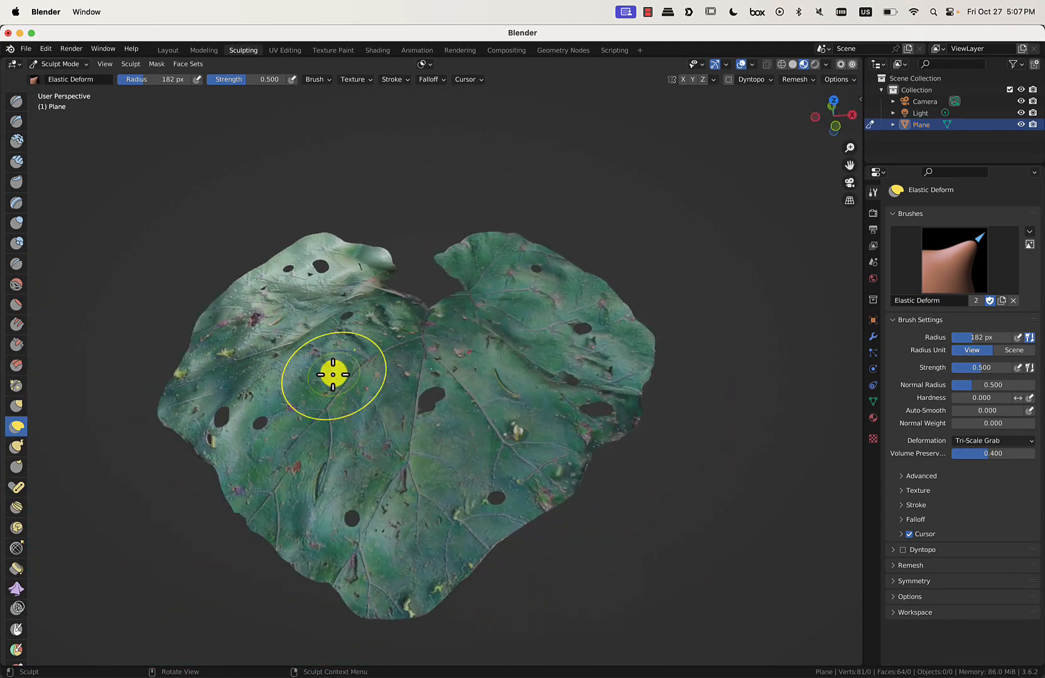
- View the sculpted plane's mesh in Edit Mode and inspect the leaf from several angles in the Layout workspace
{"action": "key", "text": "Tab"}
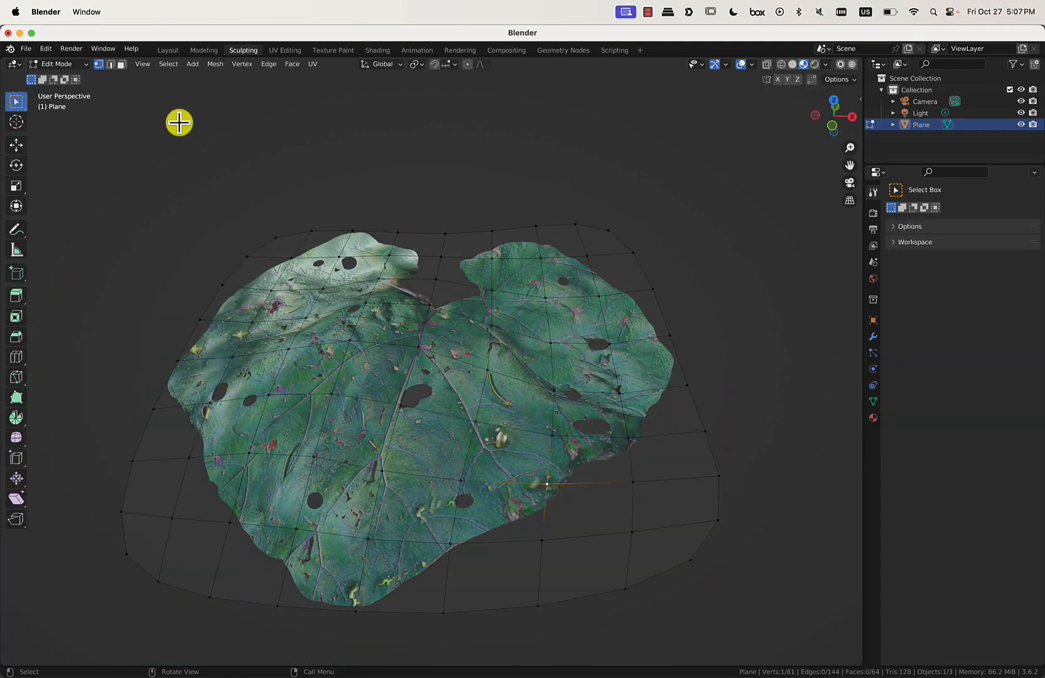
{"action": "left_click", "coordinate": [165, 51]}
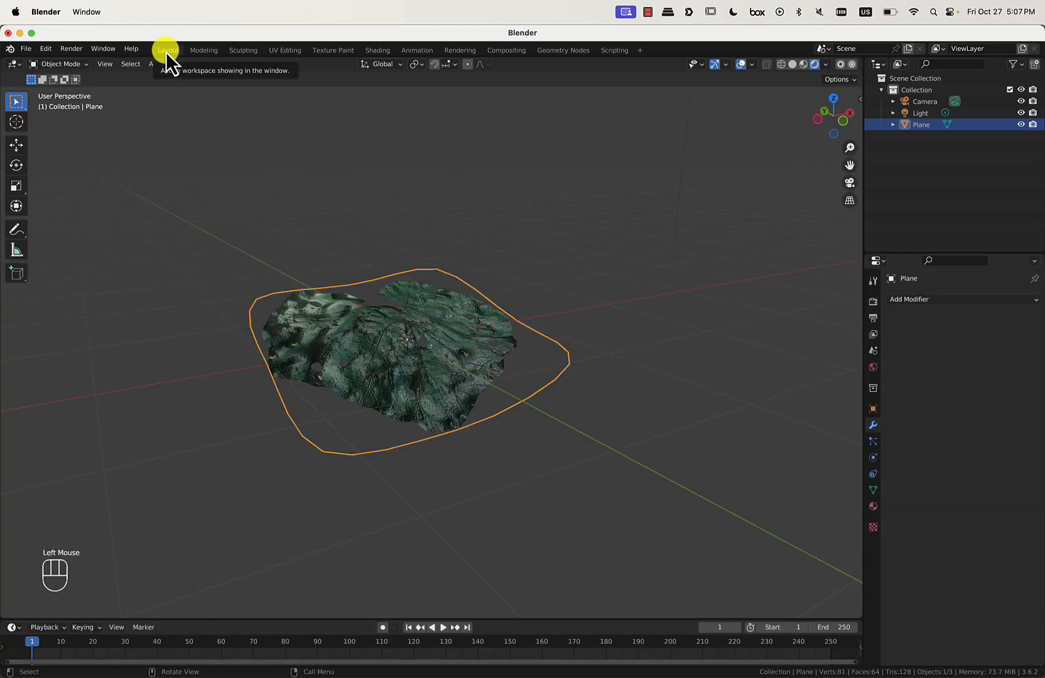
{"action": "scroll", "coordinate": [489, 288], "scroll_direction": "up", "scroll_amount": 6}
{"action": "scroll", "coordinate": [490, 287], "scroll_direction": "down", "scroll_amount": 8}
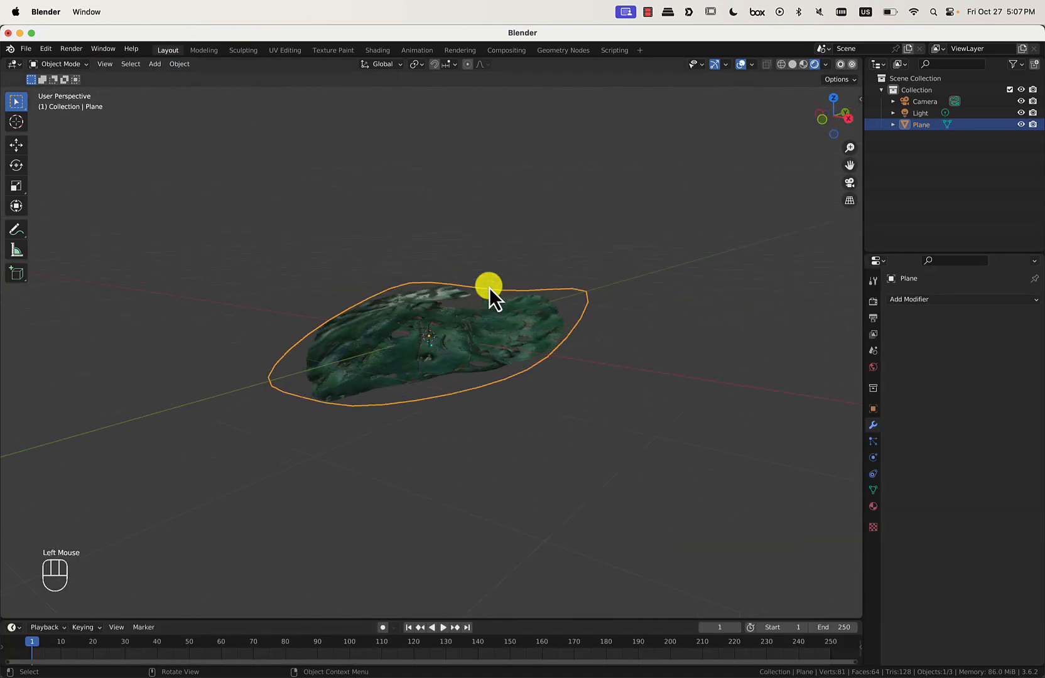
- Open the Shading workspace and inspect the curved leaf with its material from another angle
{"action": "left_click", "coordinate": [380, 50]}
{"action": "scroll", "coordinate": [516, 228], "scroll_direction": "down", "scroll_amount": 3}
{"action": "scroll", "coordinate": [516, 230], "scroll_direction": "down", "scroll_amount": 1}
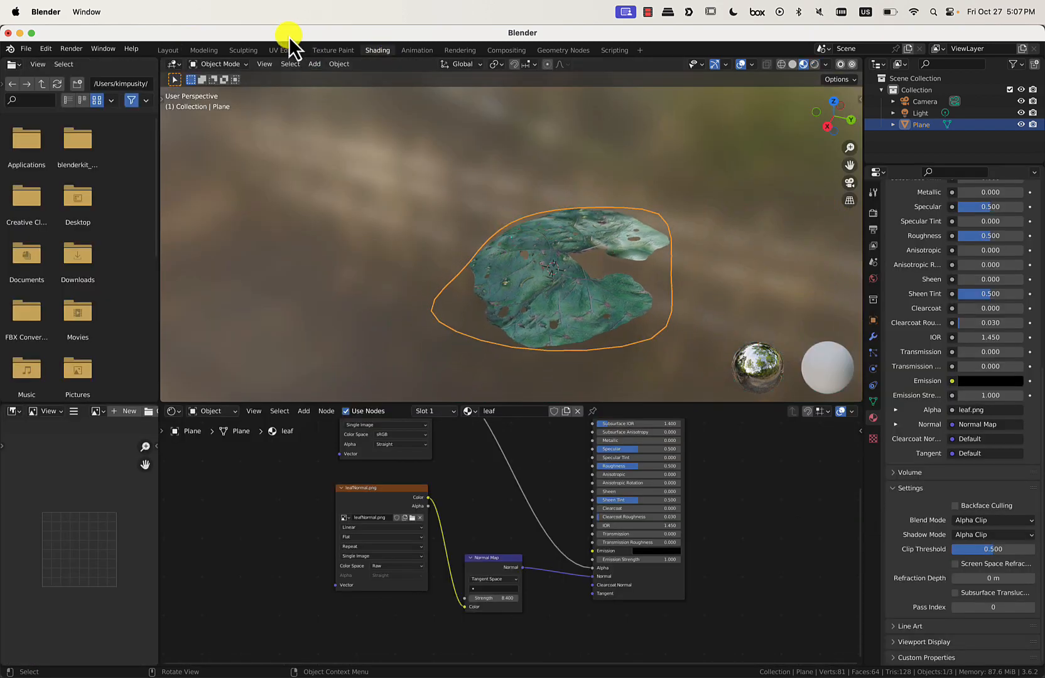
- Open the UV Editing workspace, select the whole mesh and compare its UV grid over leafNormal.png with the curved plane
{"action": "left_click", "coordinate": [275, 49]}
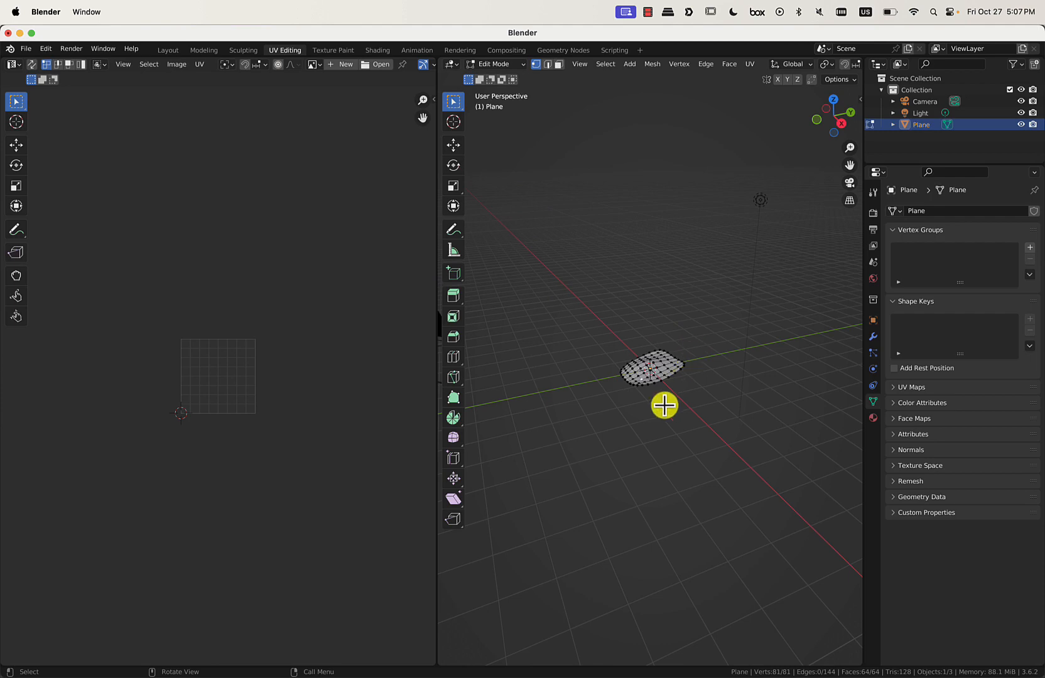
{"action": "key", "text": "a"}
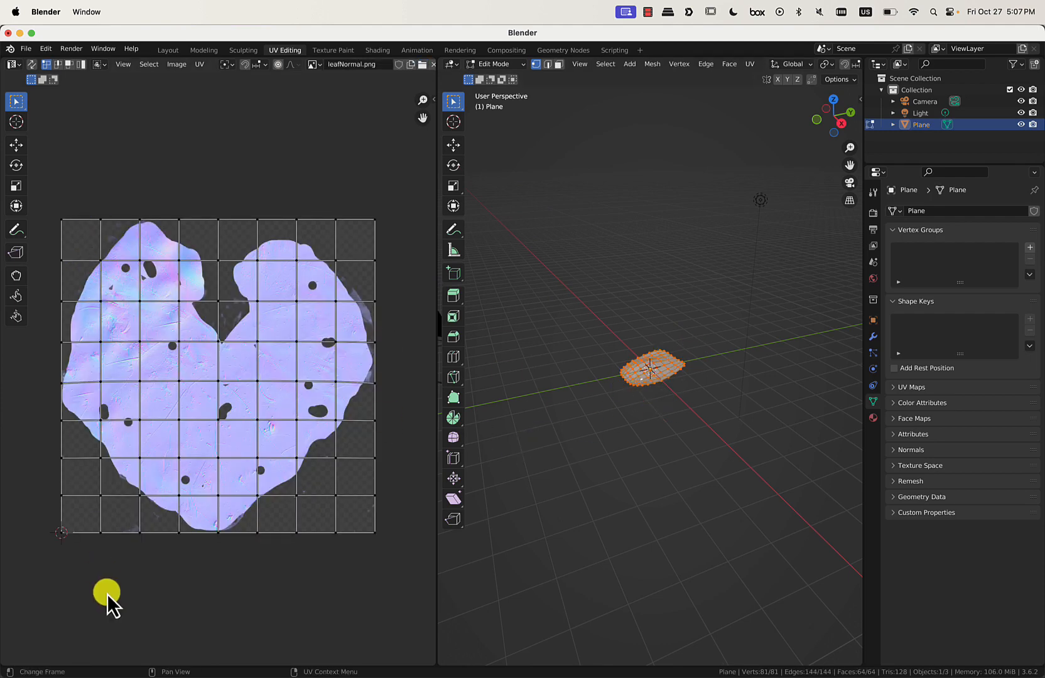
{"action": "scroll", "coordinate": [656, 417], "scroll_direction": "left", "scroll_amount": 5}
{"action": "scroll", "coordinate": [656, 417], "scroll_direction": "up", "scroll_amount": 2}
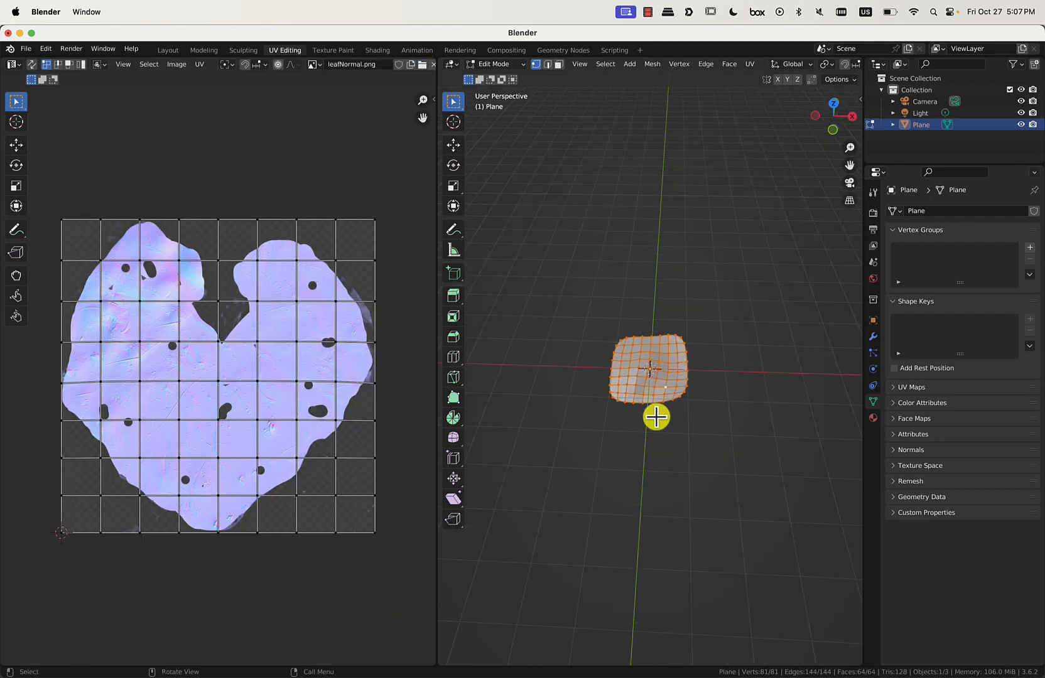
{"action": "scroll", "coordinate": [656, 417], "scroll_direction": "up", "scroll_amount": 8}
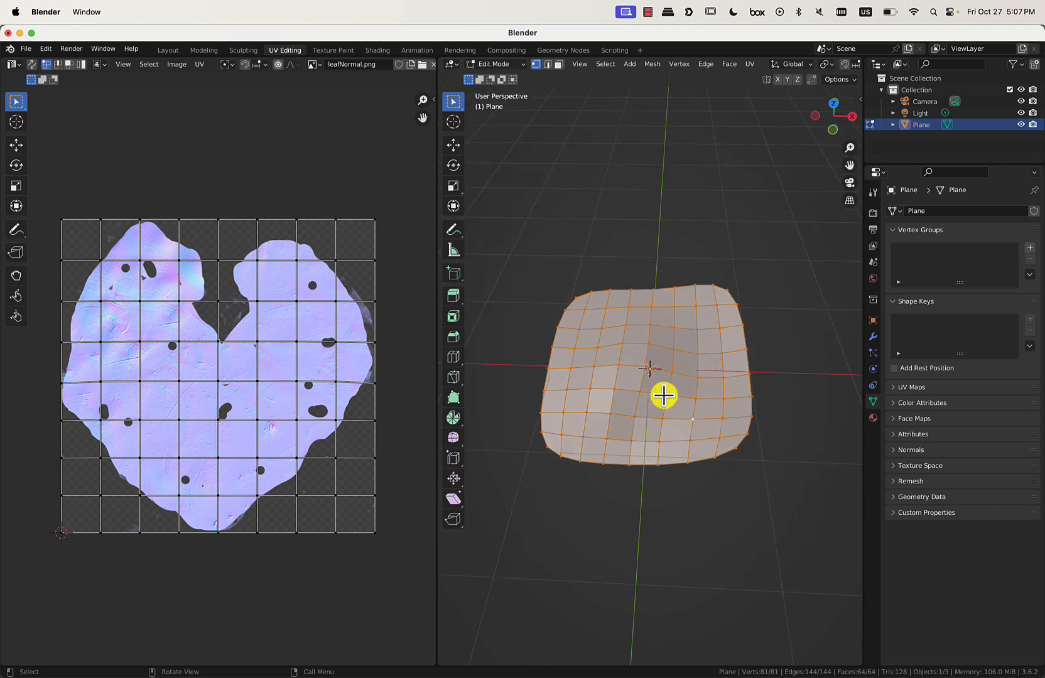
{"action": "scroll", "coordinate": [664, 396], "scroll_direction": "right", "scroll_amount": 5}
{"action": "scroll", "coordinate": [664, 396], "scroll_direction": "down", "scroll_amount": 3}
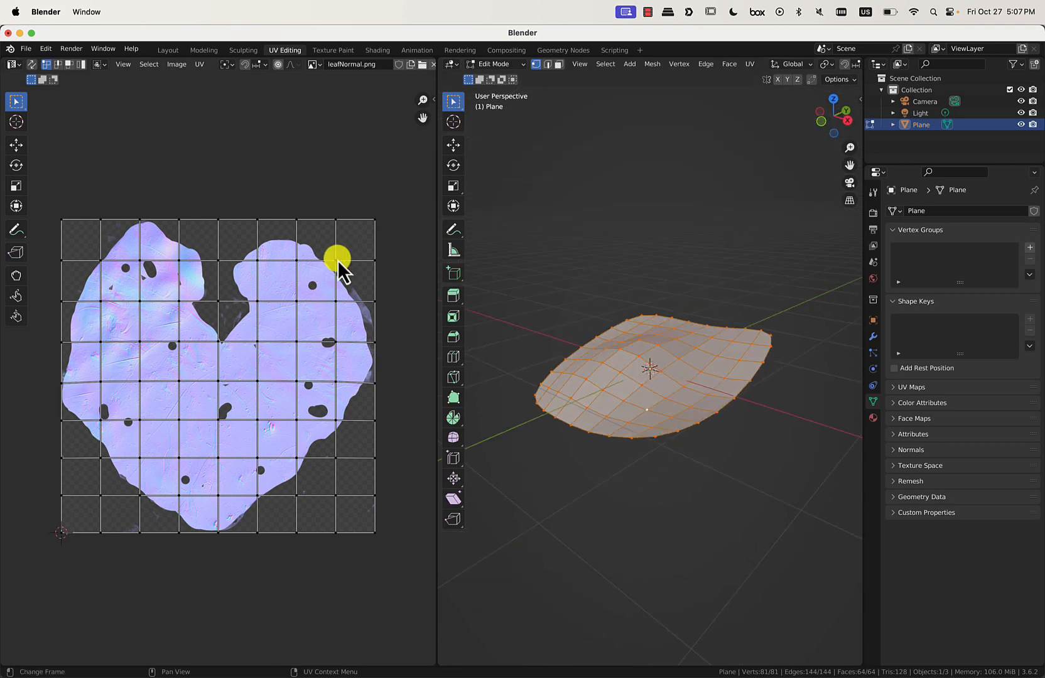